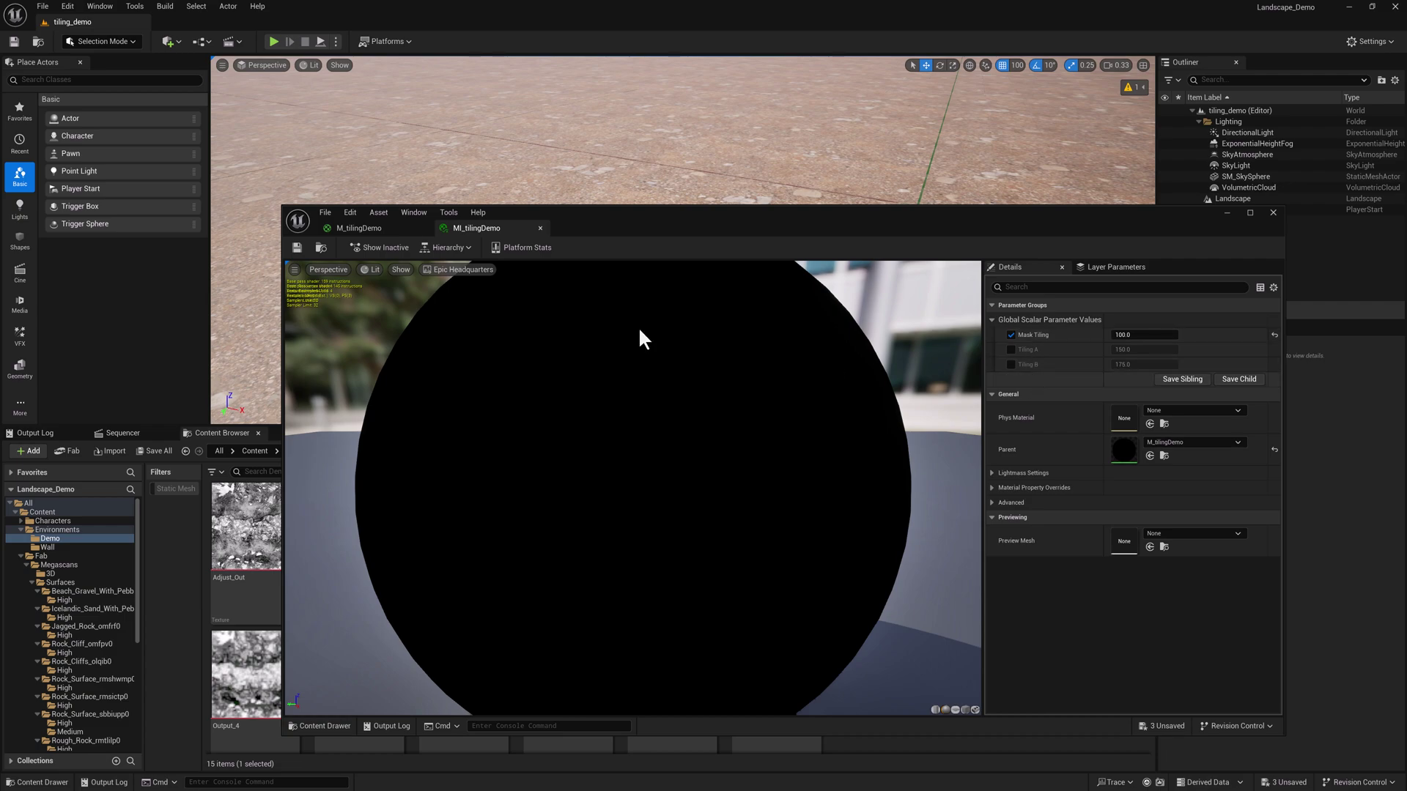
Compare the tiling parameters in the MI_tilingDemo instance with the tiling parameter nodes in the M_tilingDemo graph.
click(393, 230)
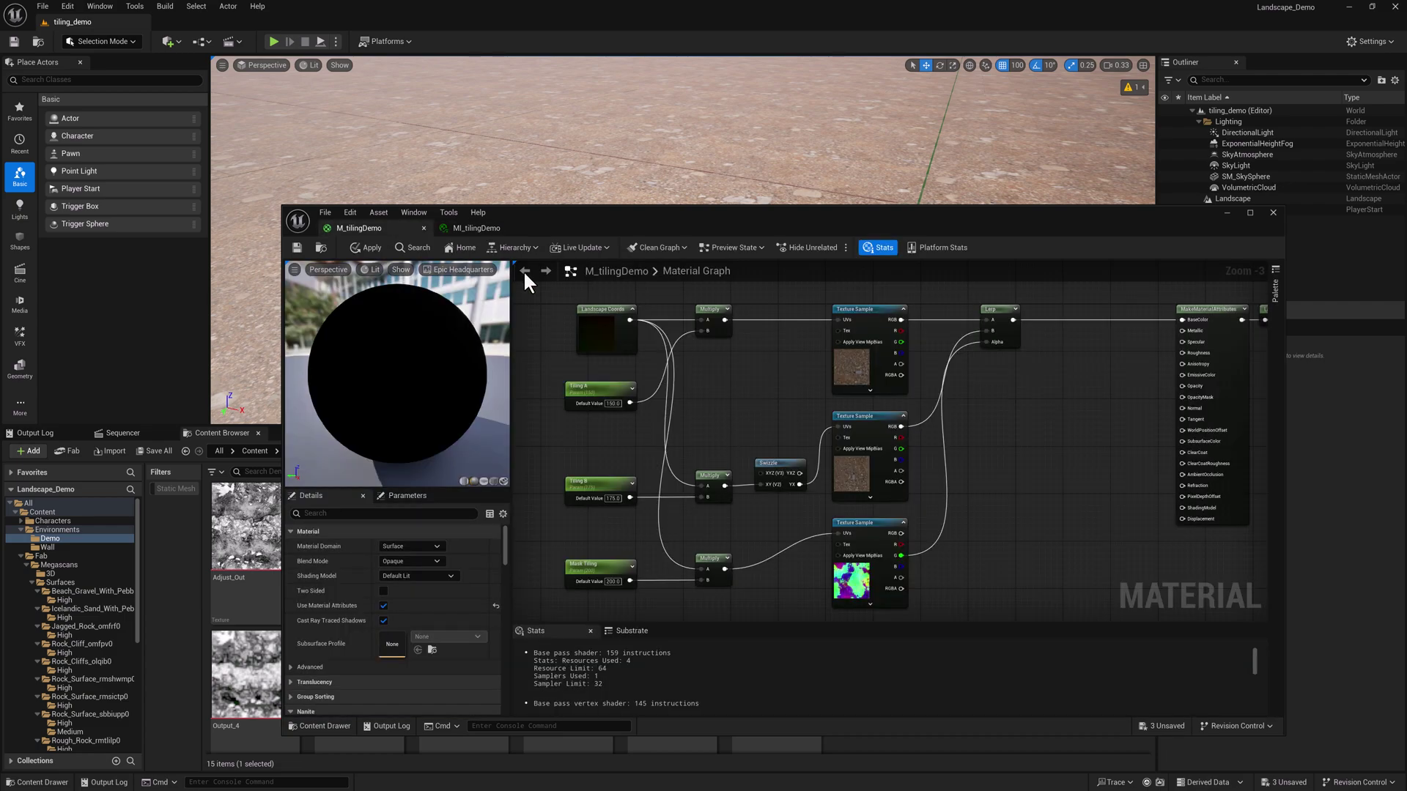
click(477, 228)
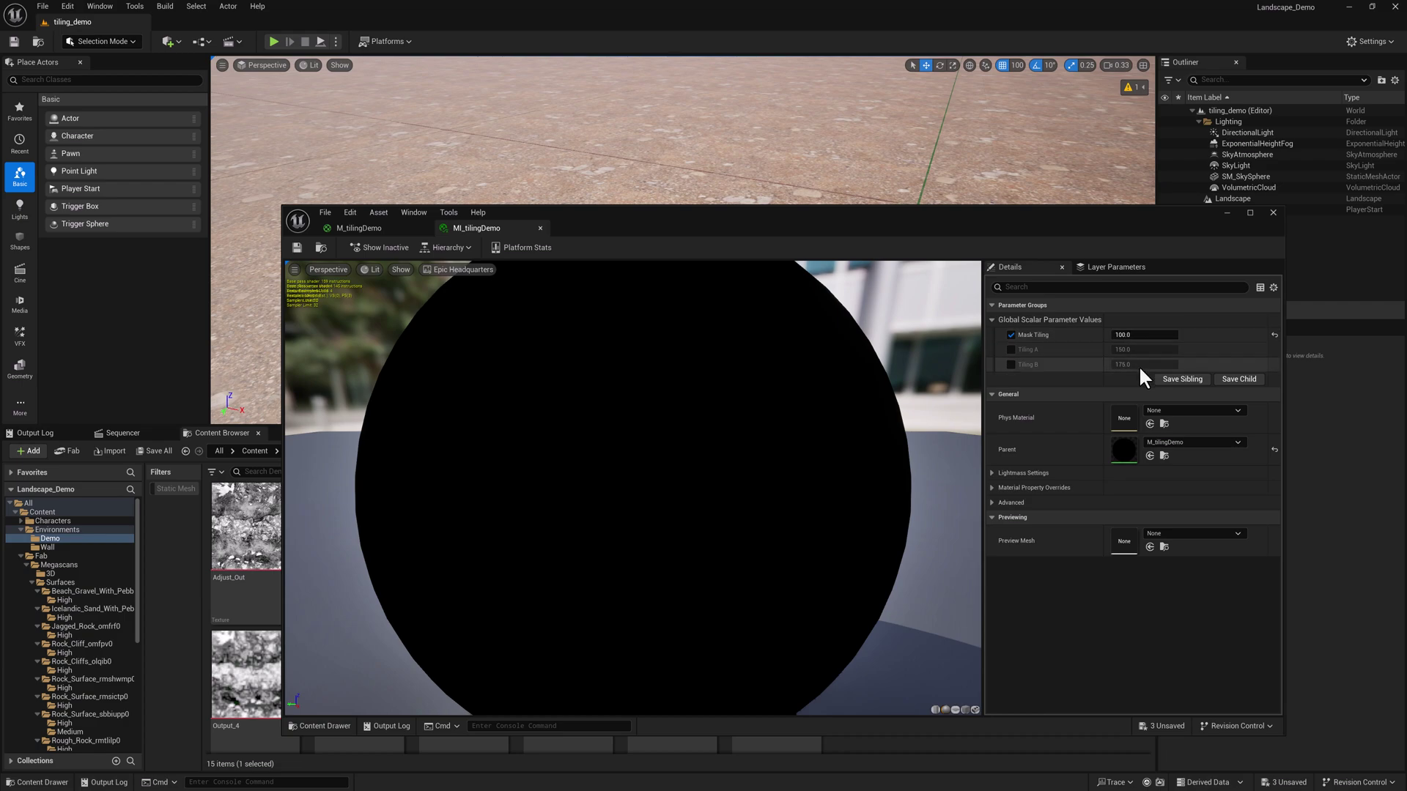
drag(965, 212, 903, 446)
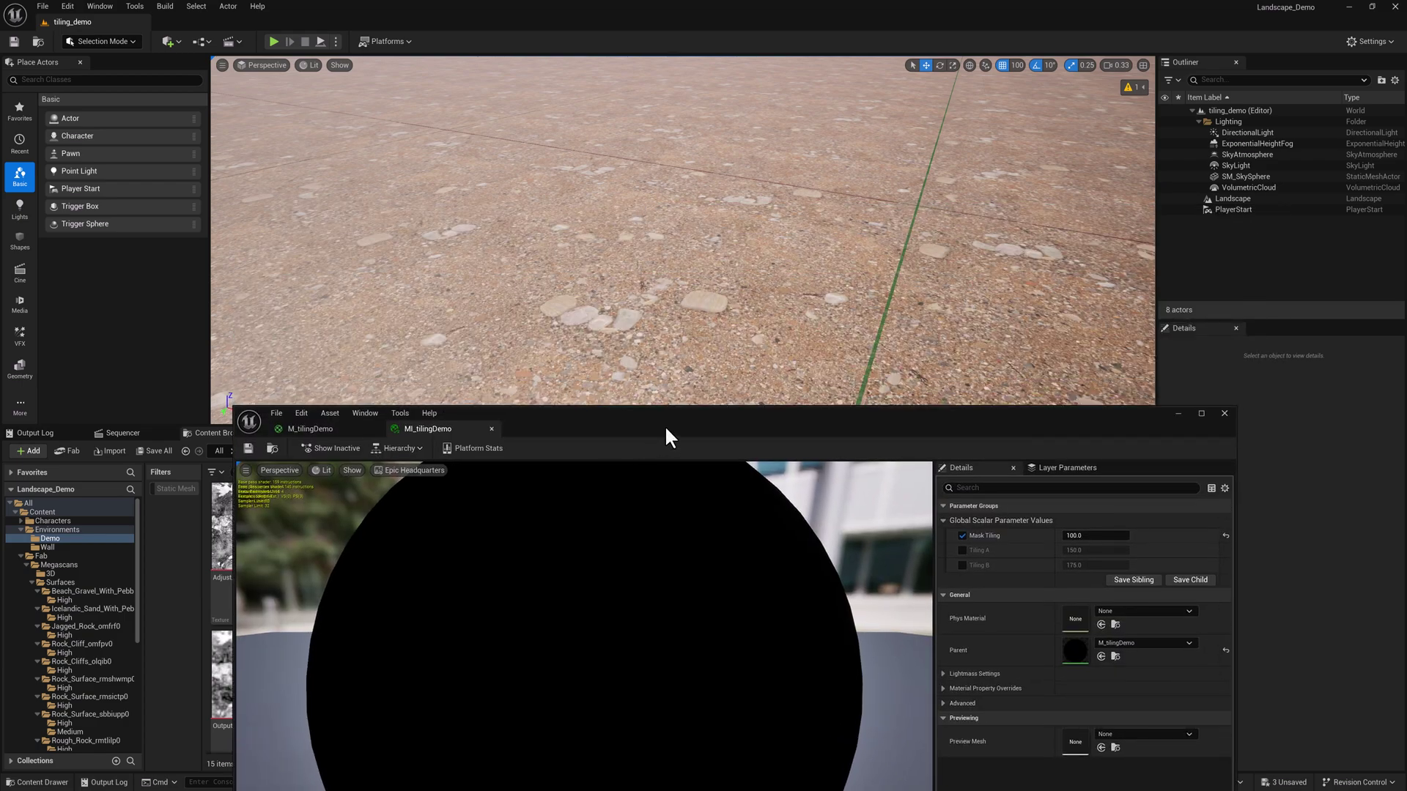
drag(666, 430, 746, 203)
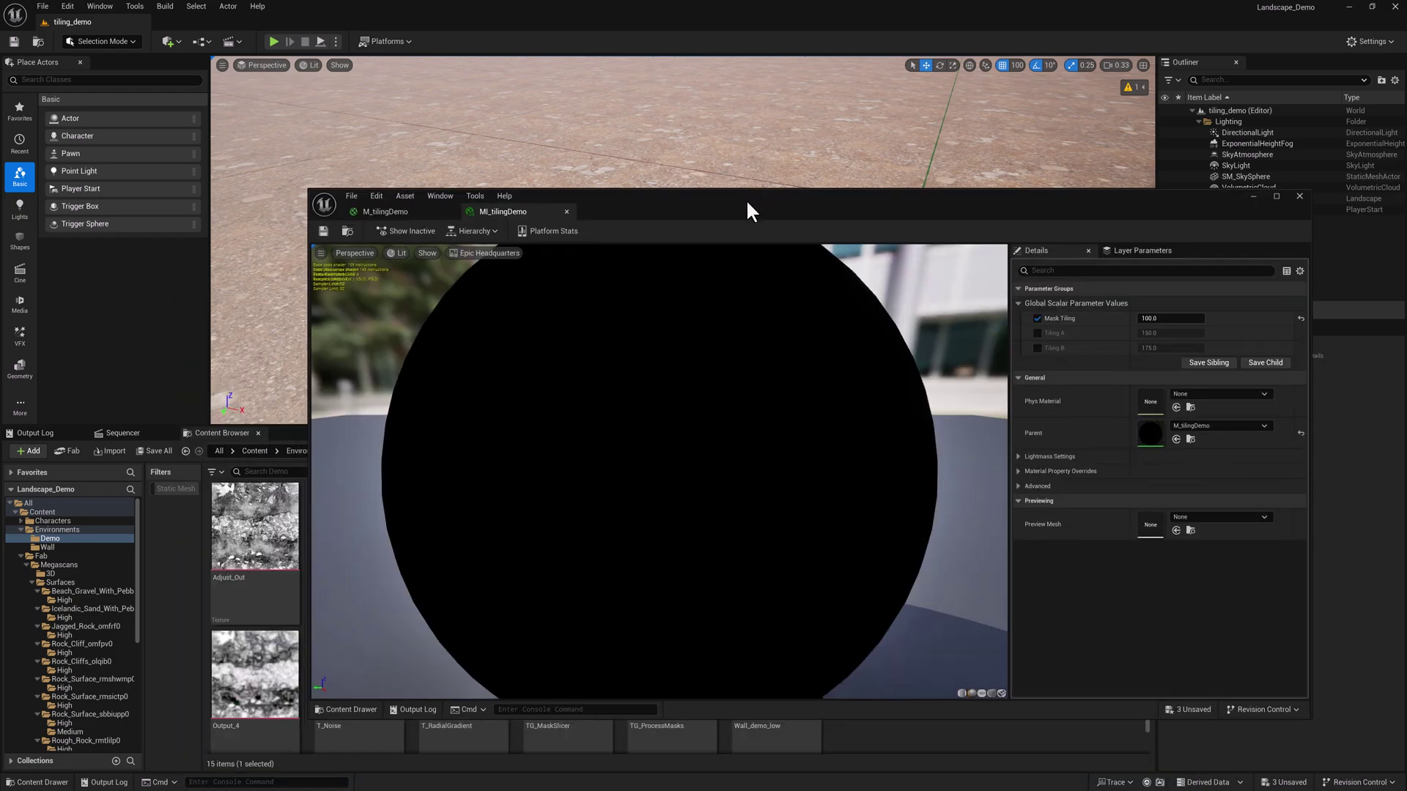
click(386, 211)
scroll(756, 396, up, 2)
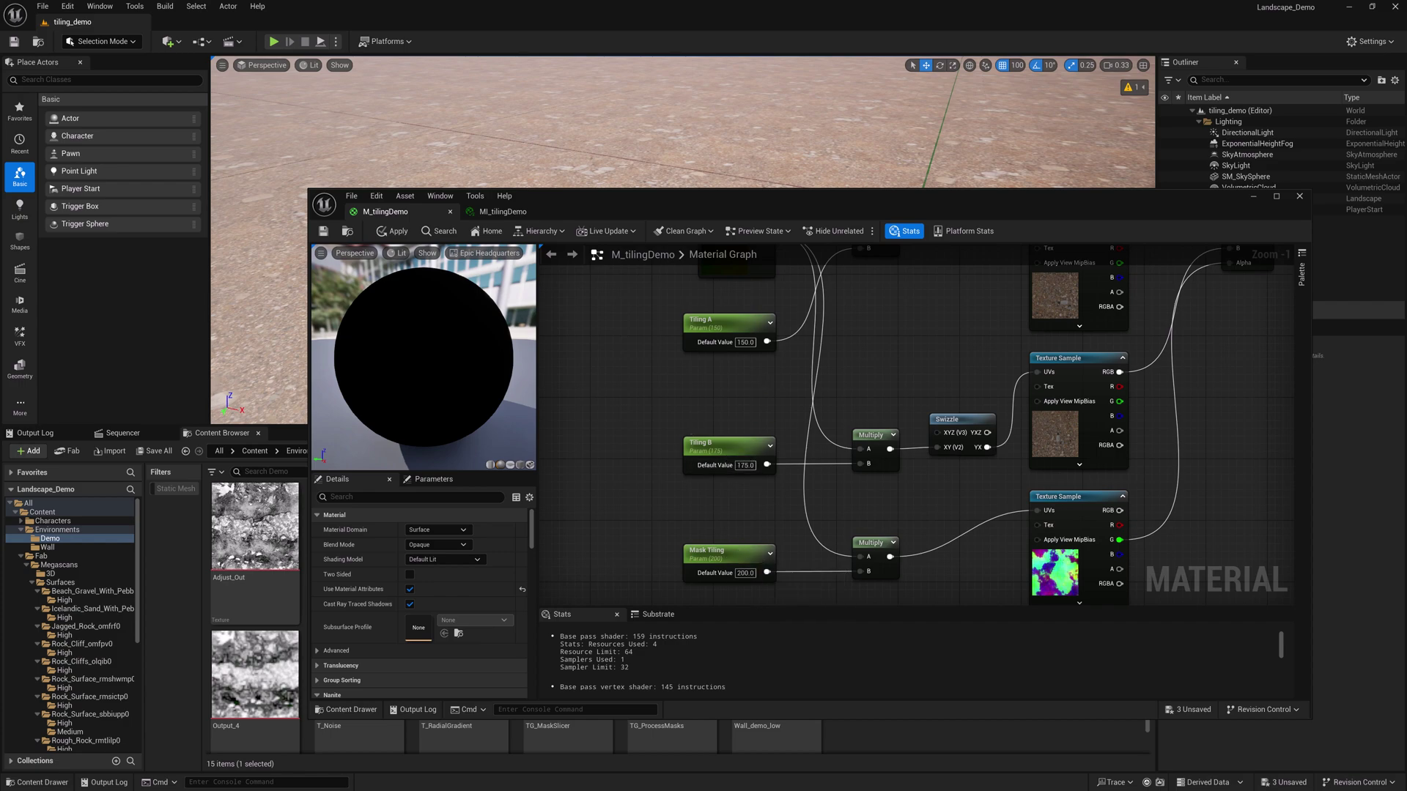
Switch to Calculator, divide the Tiling B value 175 by the Tiling A value 150, and close it.
key(alt+Tab)
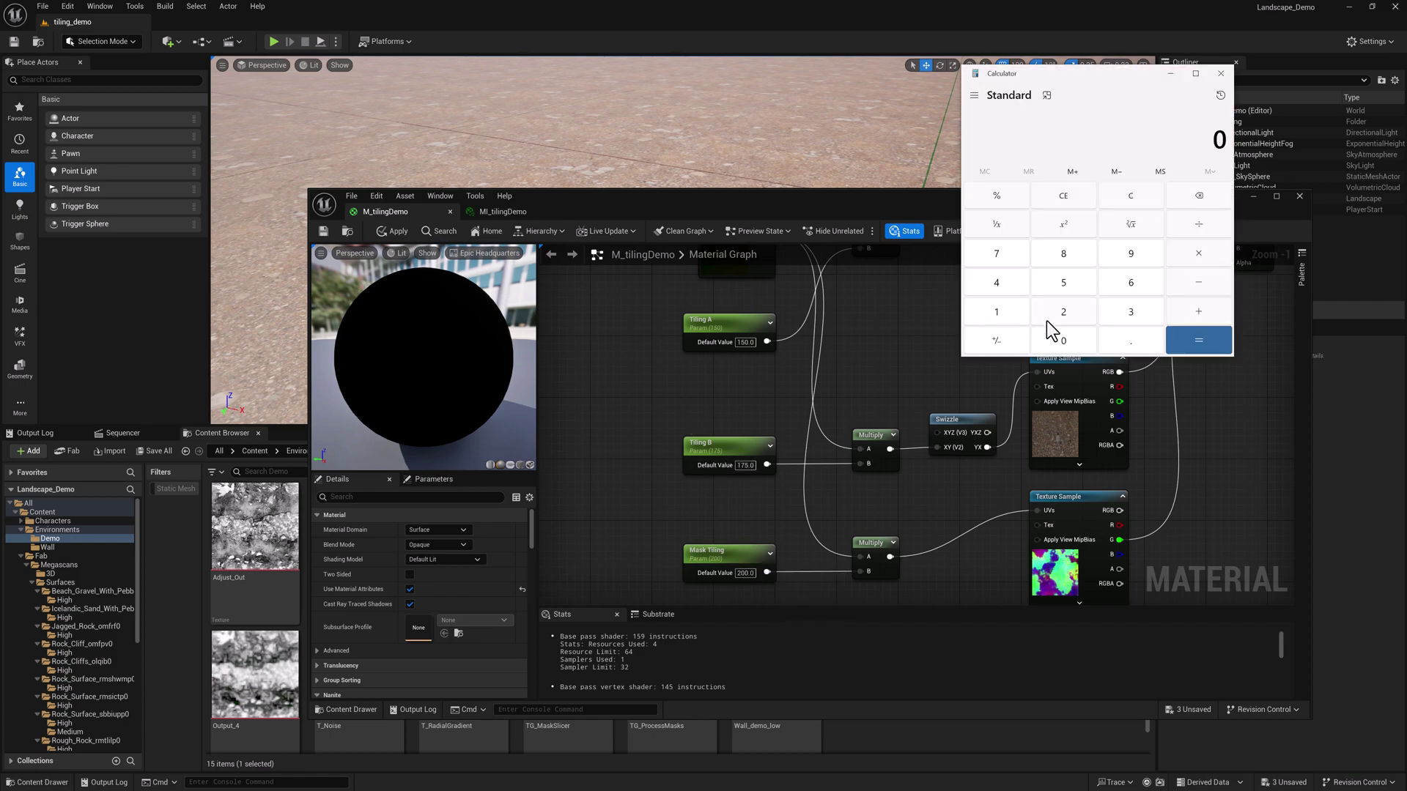
click(1001, 255)
click(1089, 272)
click(996, 312)
click(1063, 285)
click(1063, 340)
click(1191, 339)
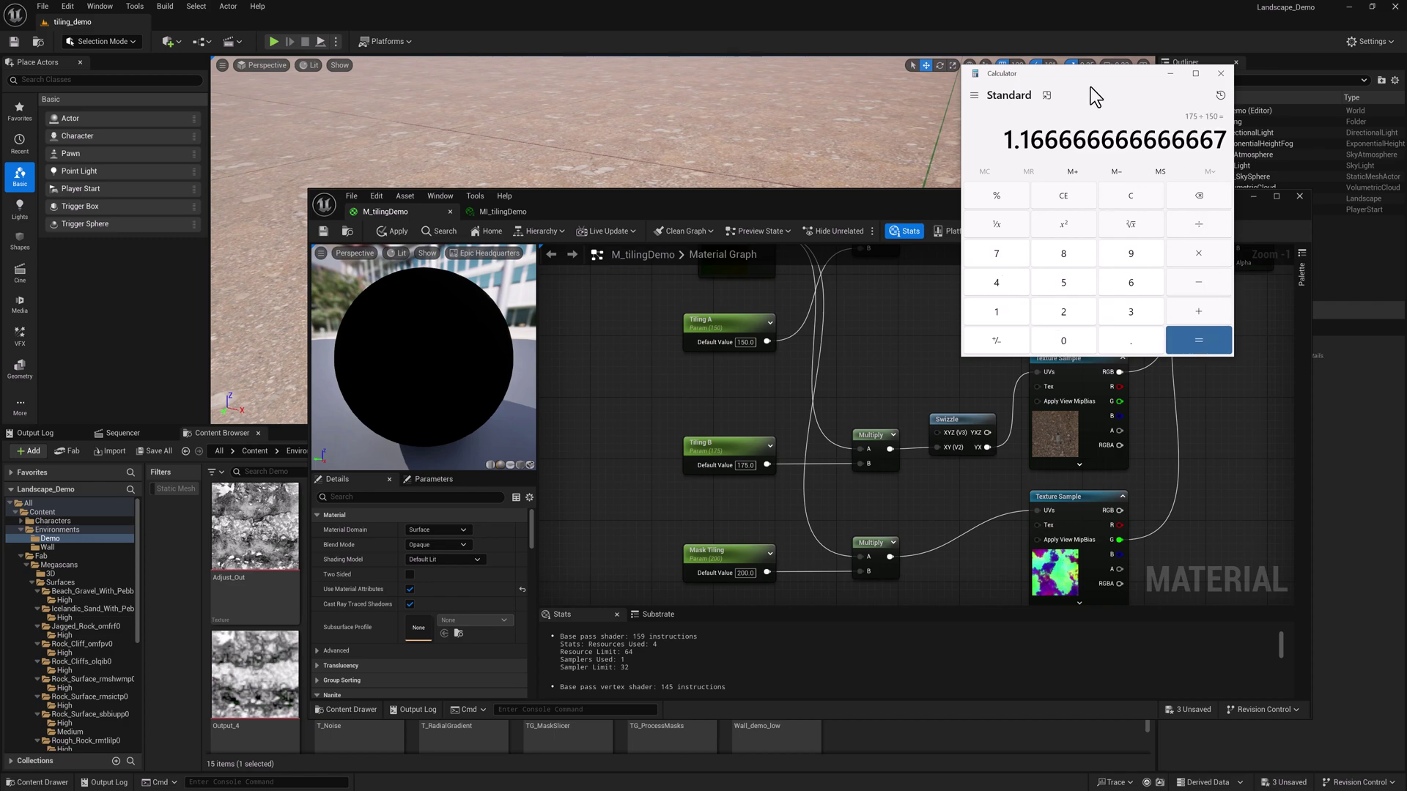
click(1220, 74)
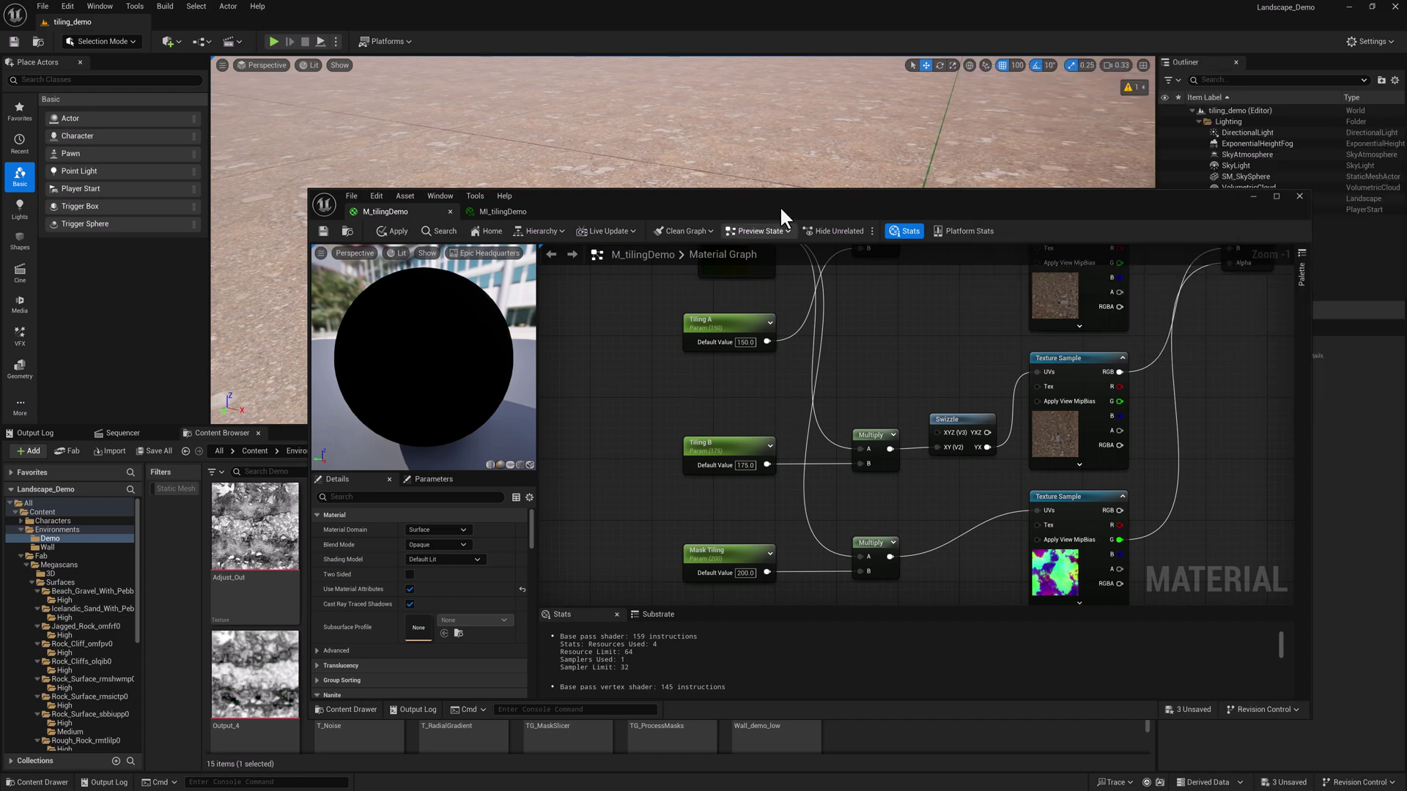
Replace the Tiling B parameter with a Multiply node that scales Tiling A by 1.16 and feeds the second texture's UV Multiply.
drag(781, 209, 777, 202)
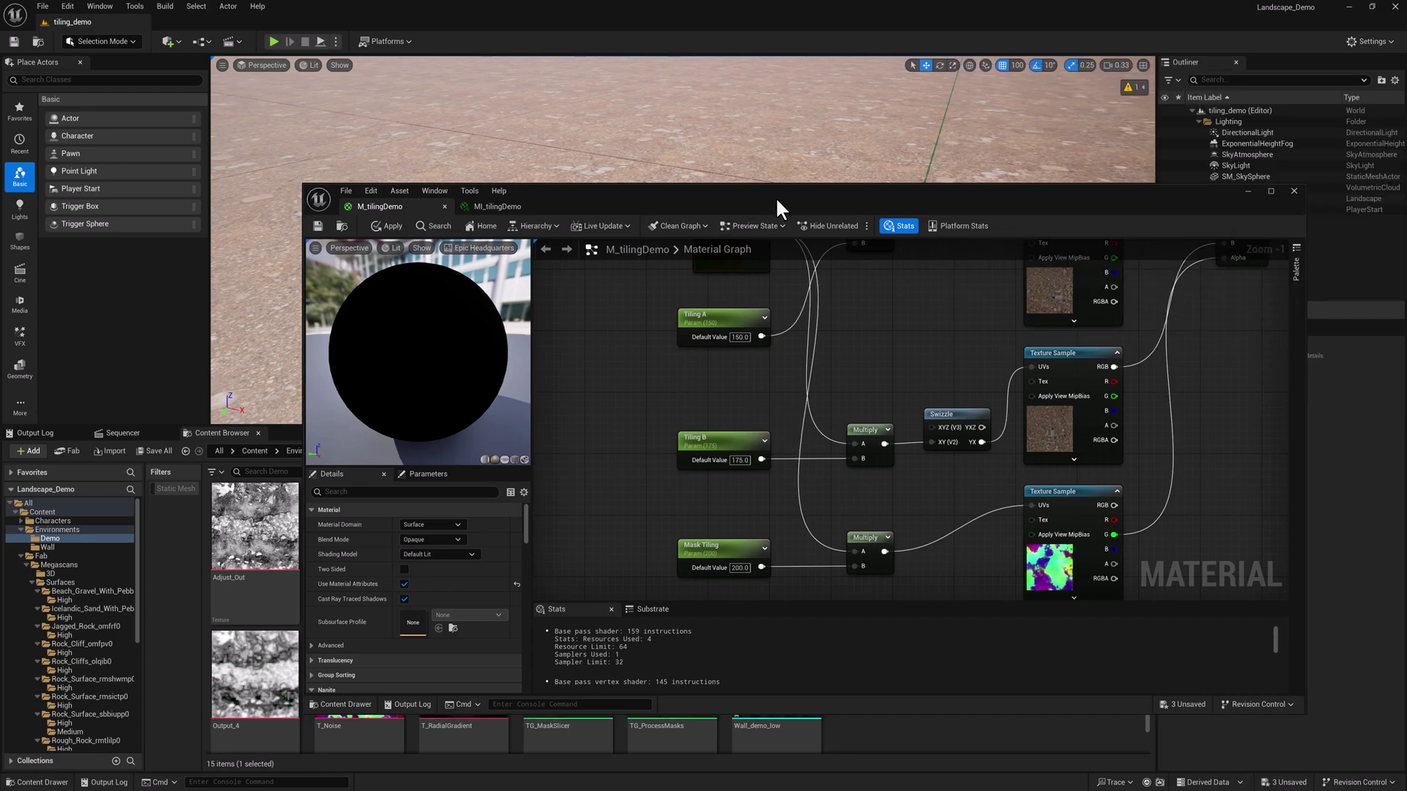
click(719, 378)
click(747, 419)
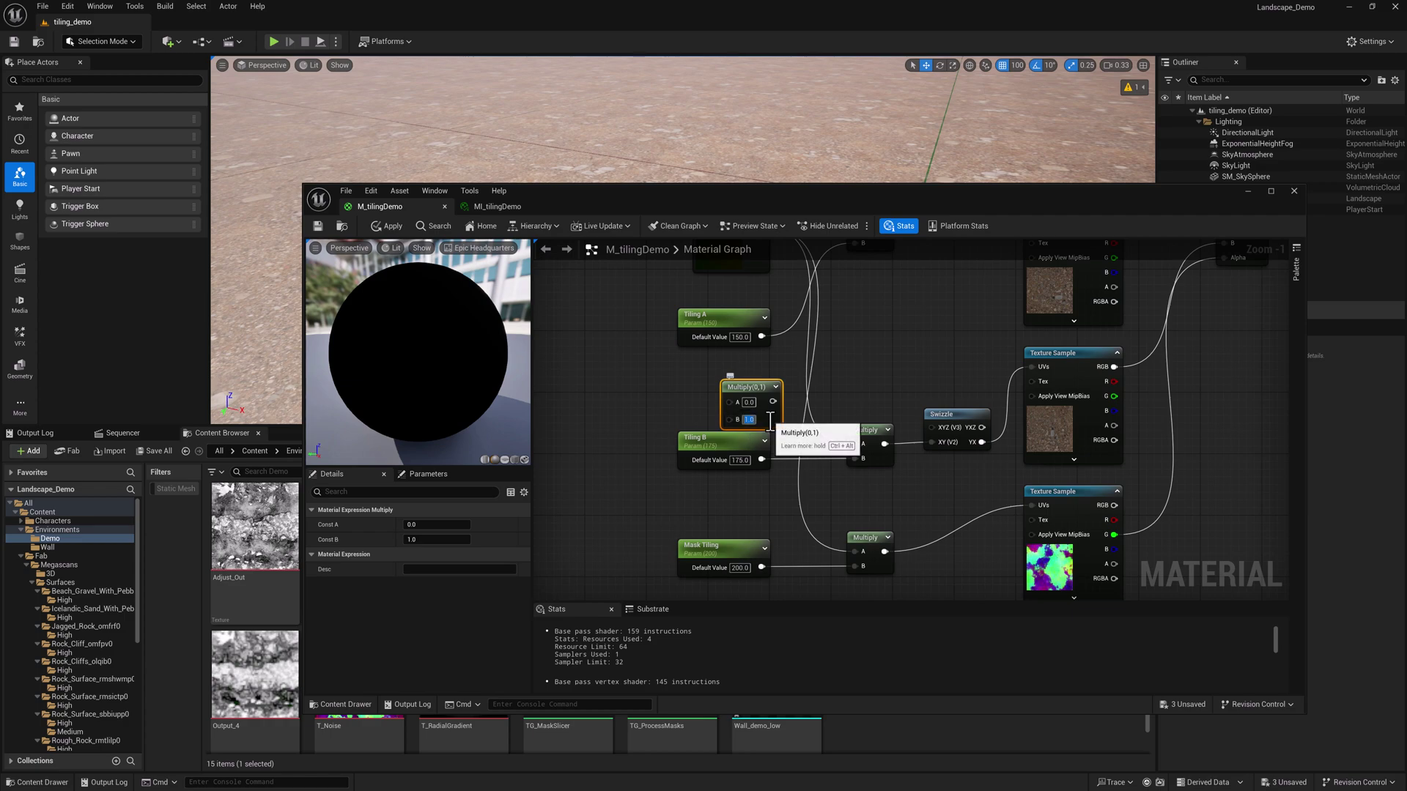
text(1.16)
key(Return)
drag(761, 337, 854, 458)
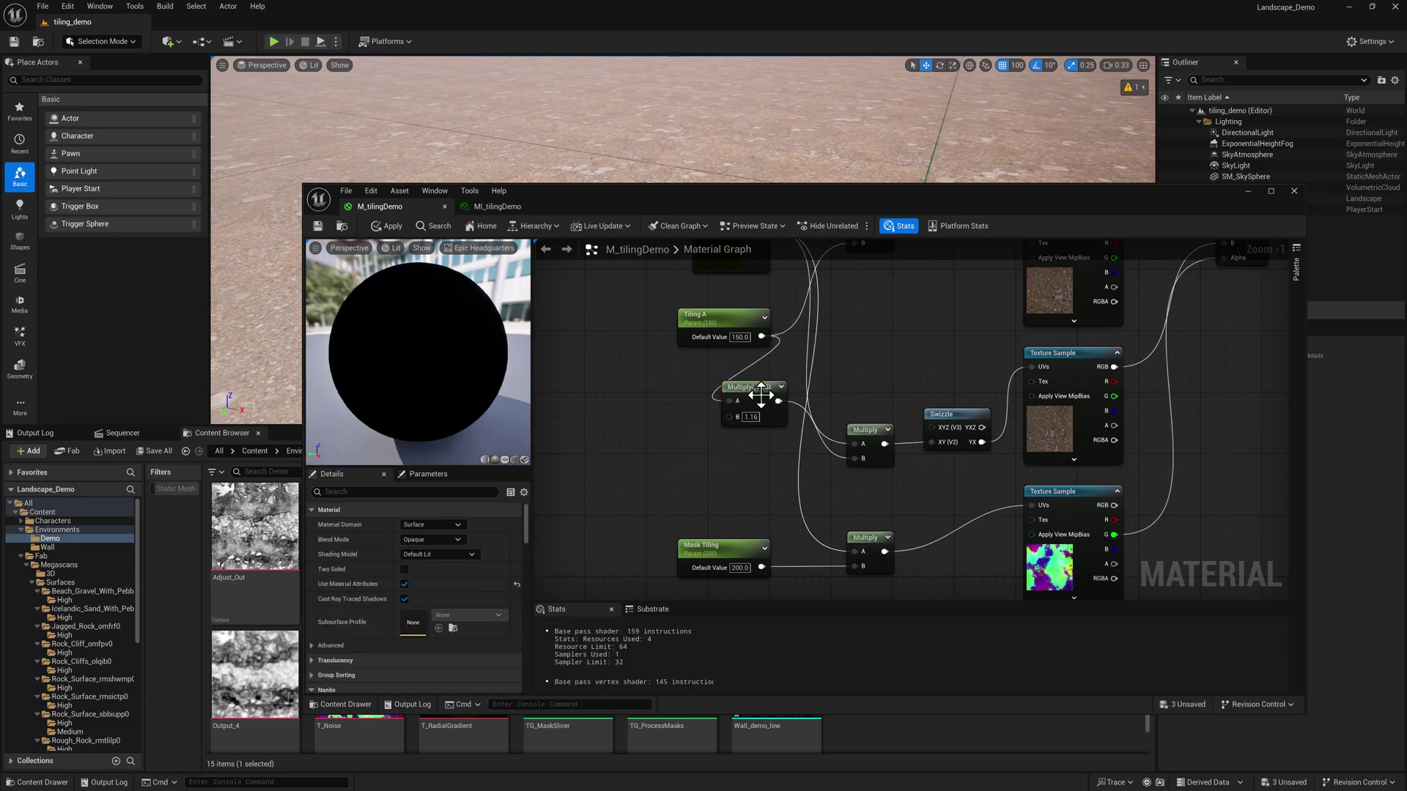
drag(762, 397, 749, 454)
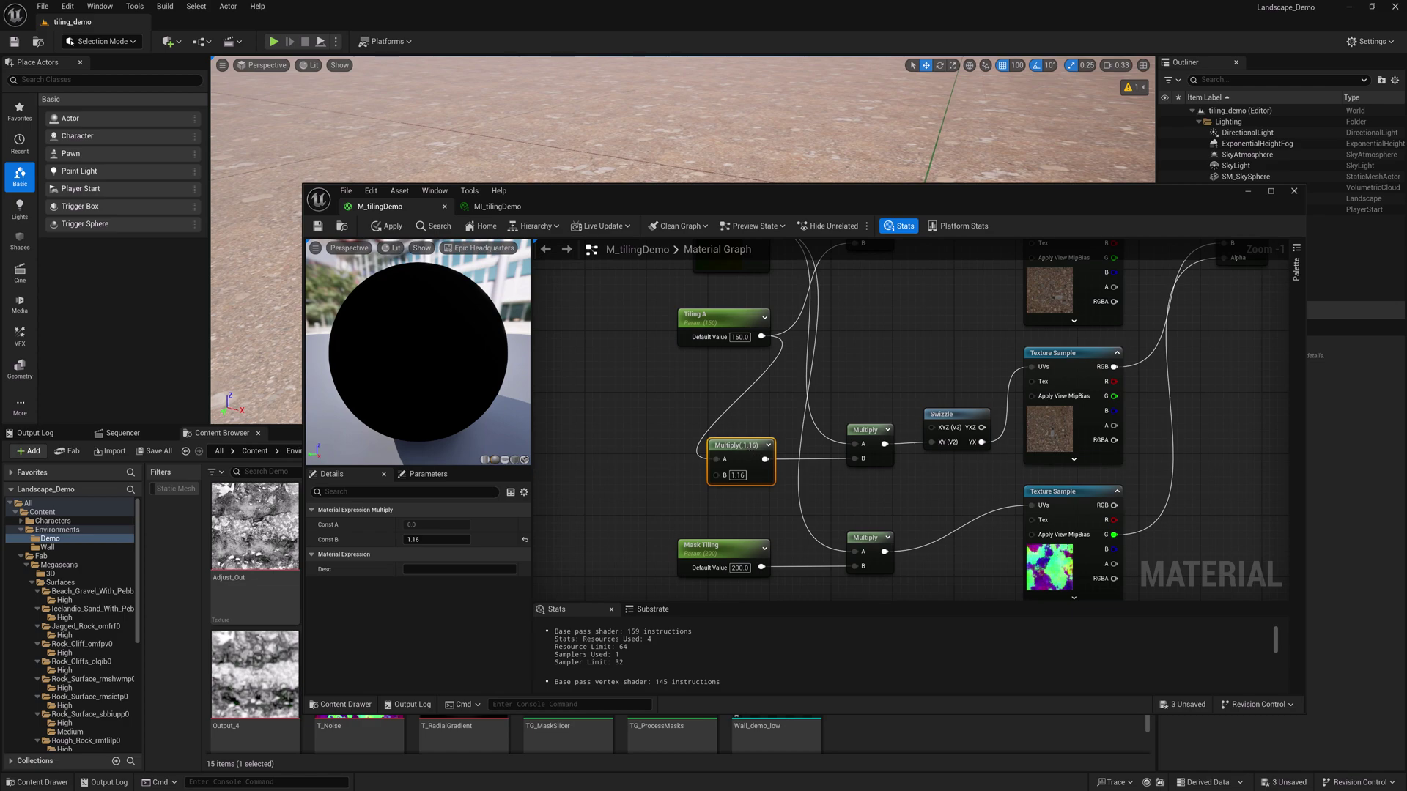
Switch to Calculator and divide the mask tiling value 100 by the Tiling A value 150.
drag(1406, 176, 1078, 157)
click(1064, 279)
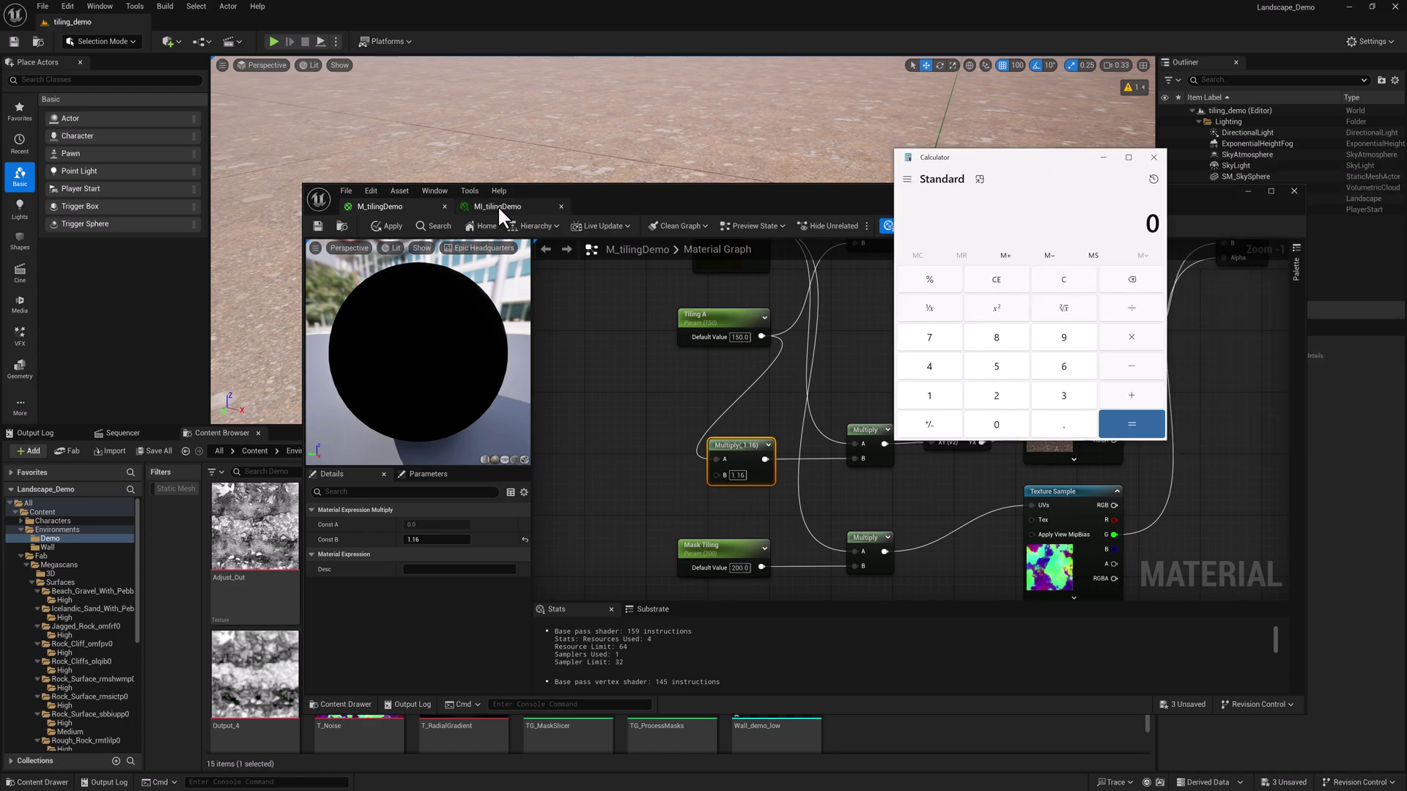
double_click(996, 424)
key(plus)
text(150)
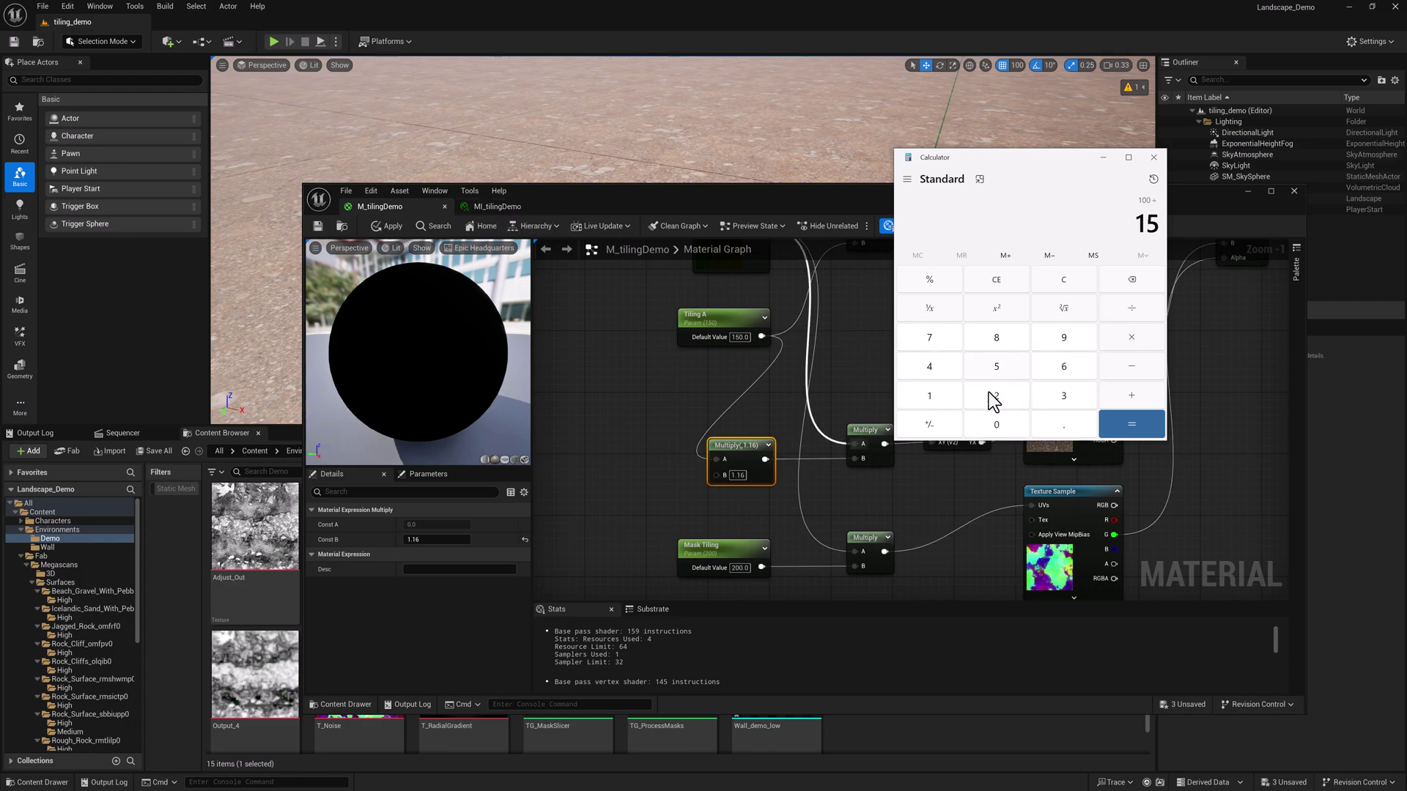
click(1133, 428)
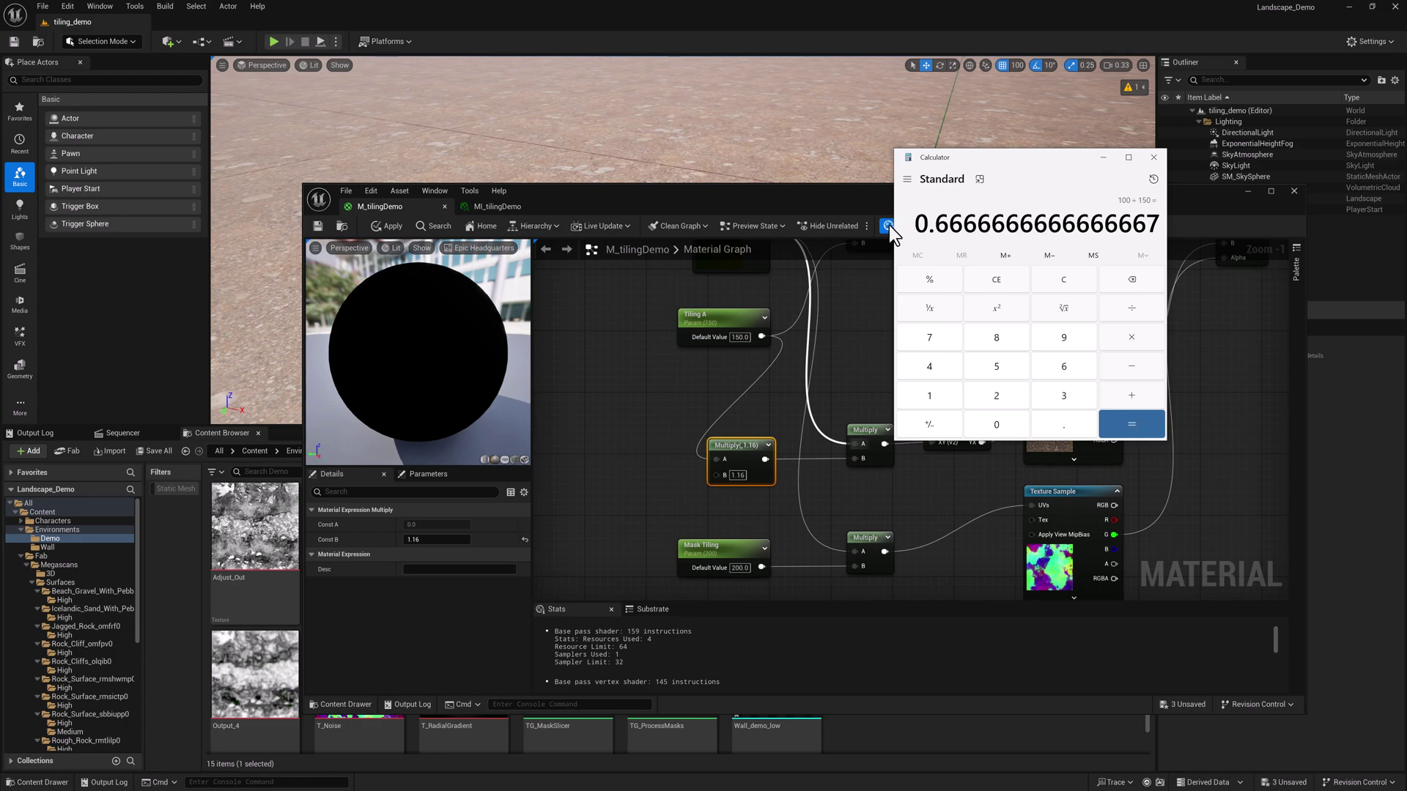
drag(1036, 167, 1047, 164)
click(1114, 153)
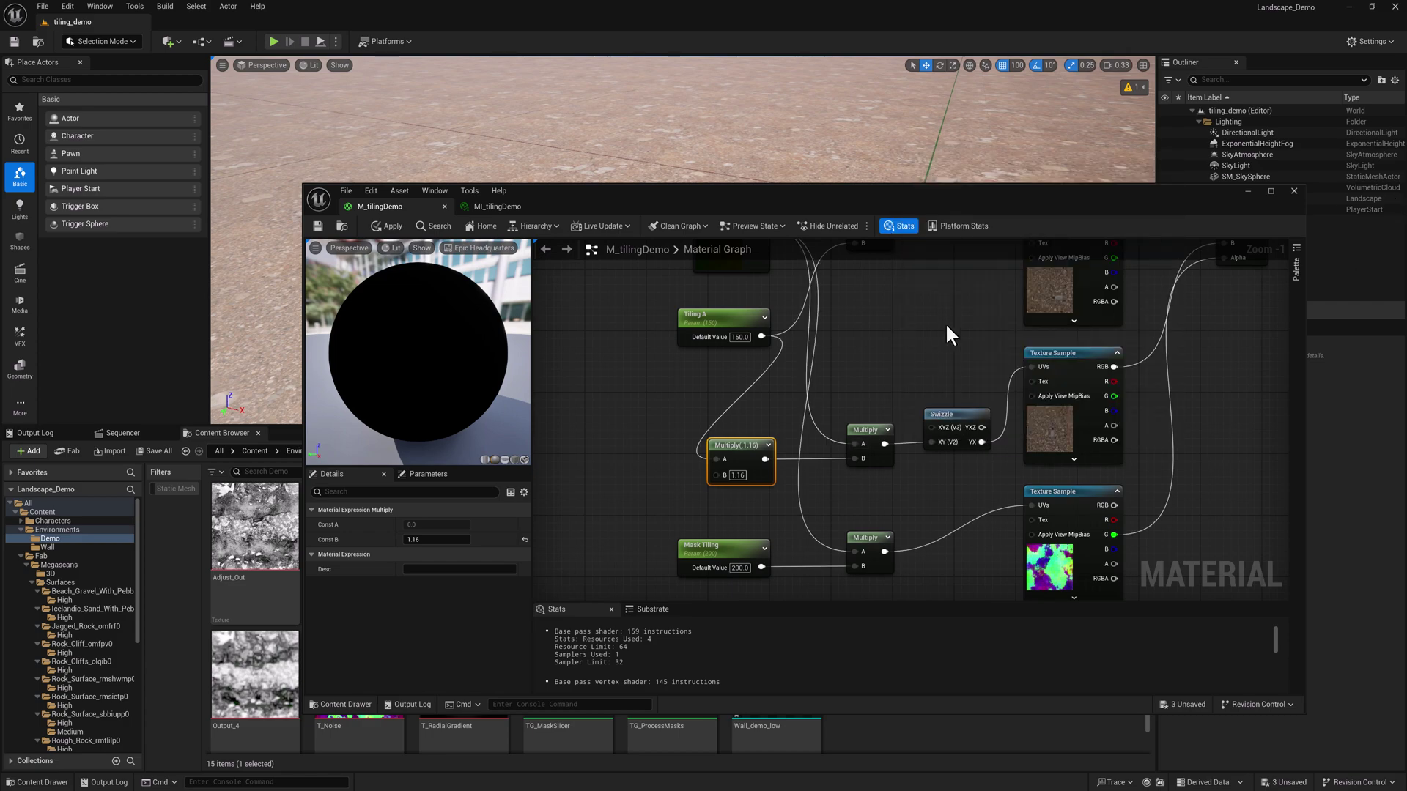
Delete the Mask Tiling parameter and add a Multiply node in its place with B set to 0.66.
right_drag(797, 542, 826, 449)
click(773, 450)
key(Delete)
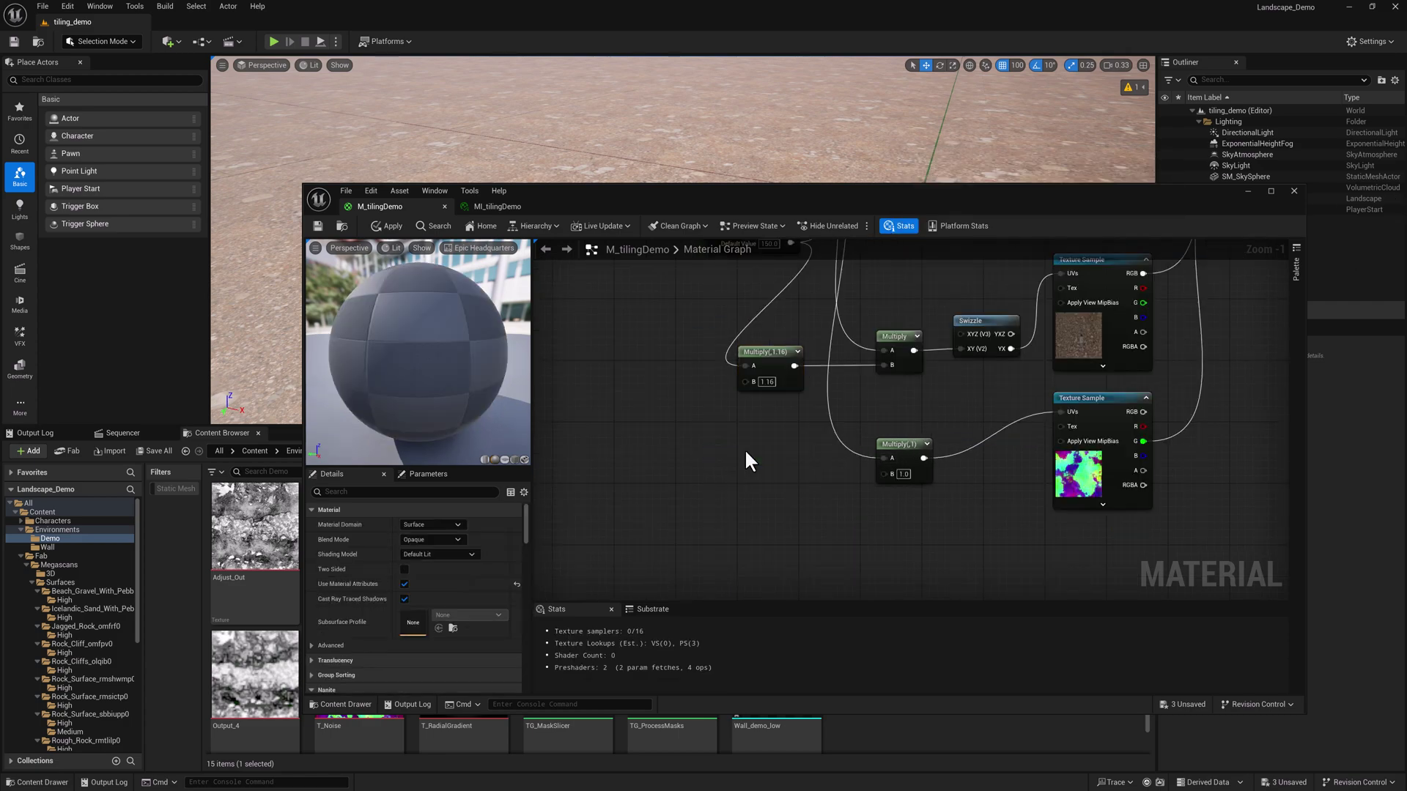
click(741, 448)
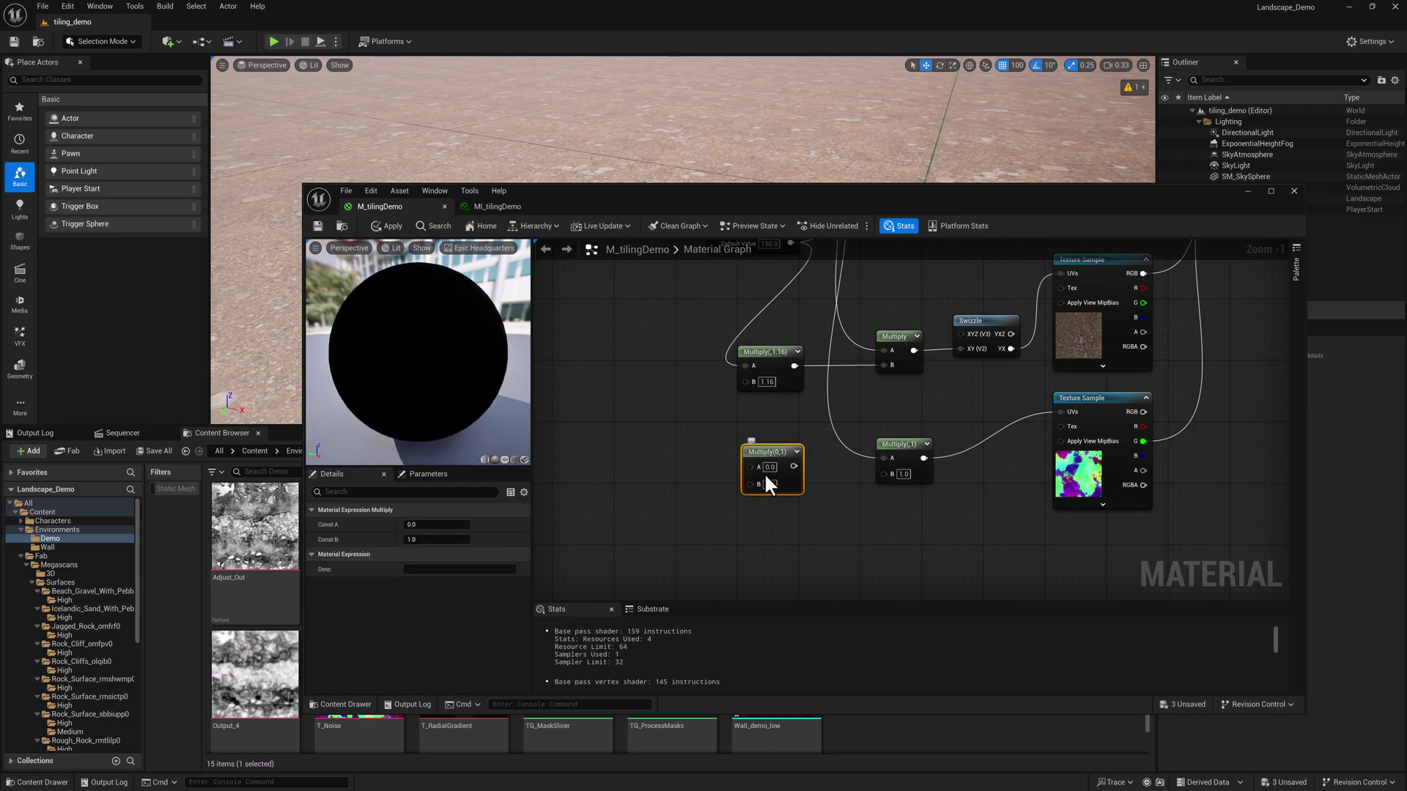
click(767, 485)
text(.66)
key(Return)
Route Tiling A through the 0.66 Multiply node into input B of the mask texture's UV Multiply, and save the material.
right_drag(795, 298, 802, 340)
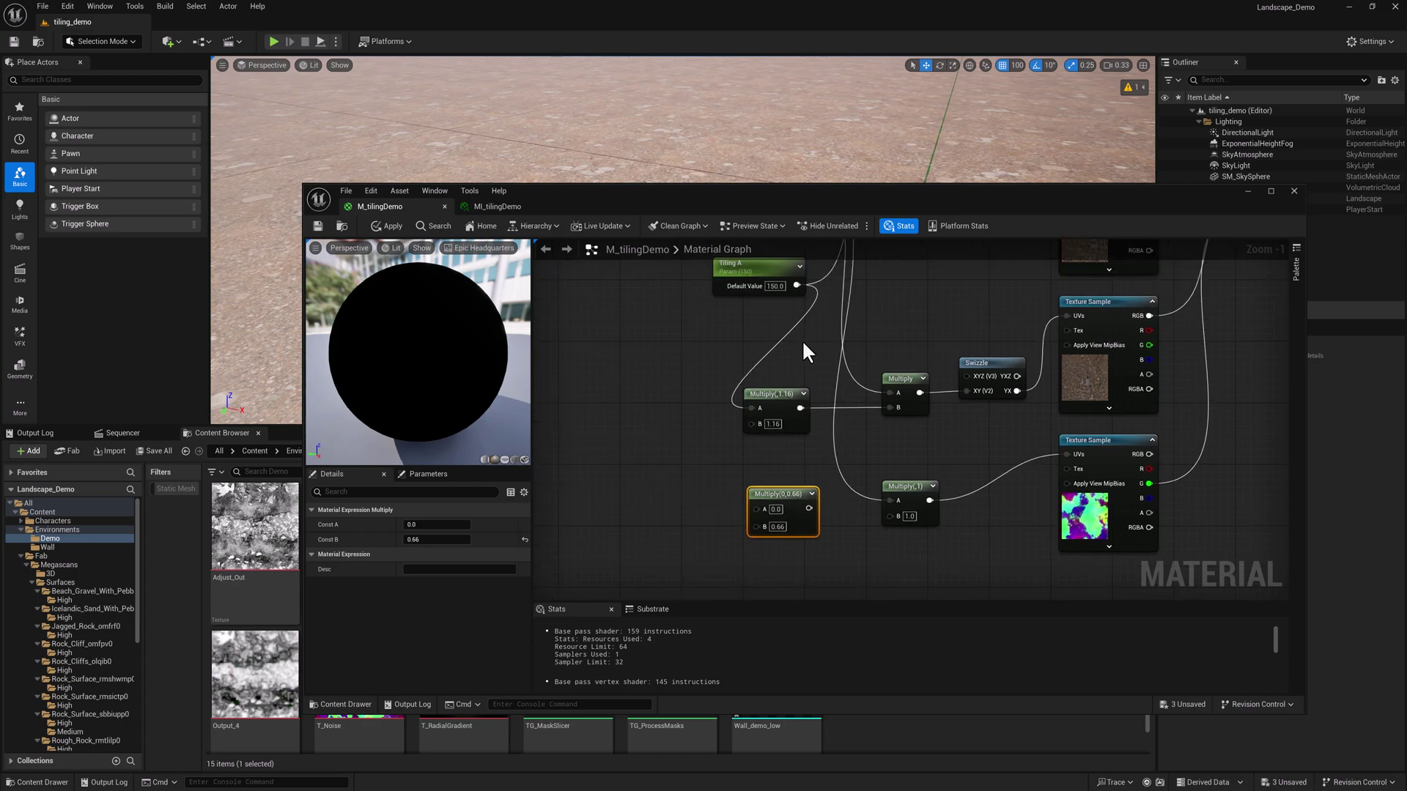
drag(796, 286, 890, 516)
drag(778, 490, 781, 497)
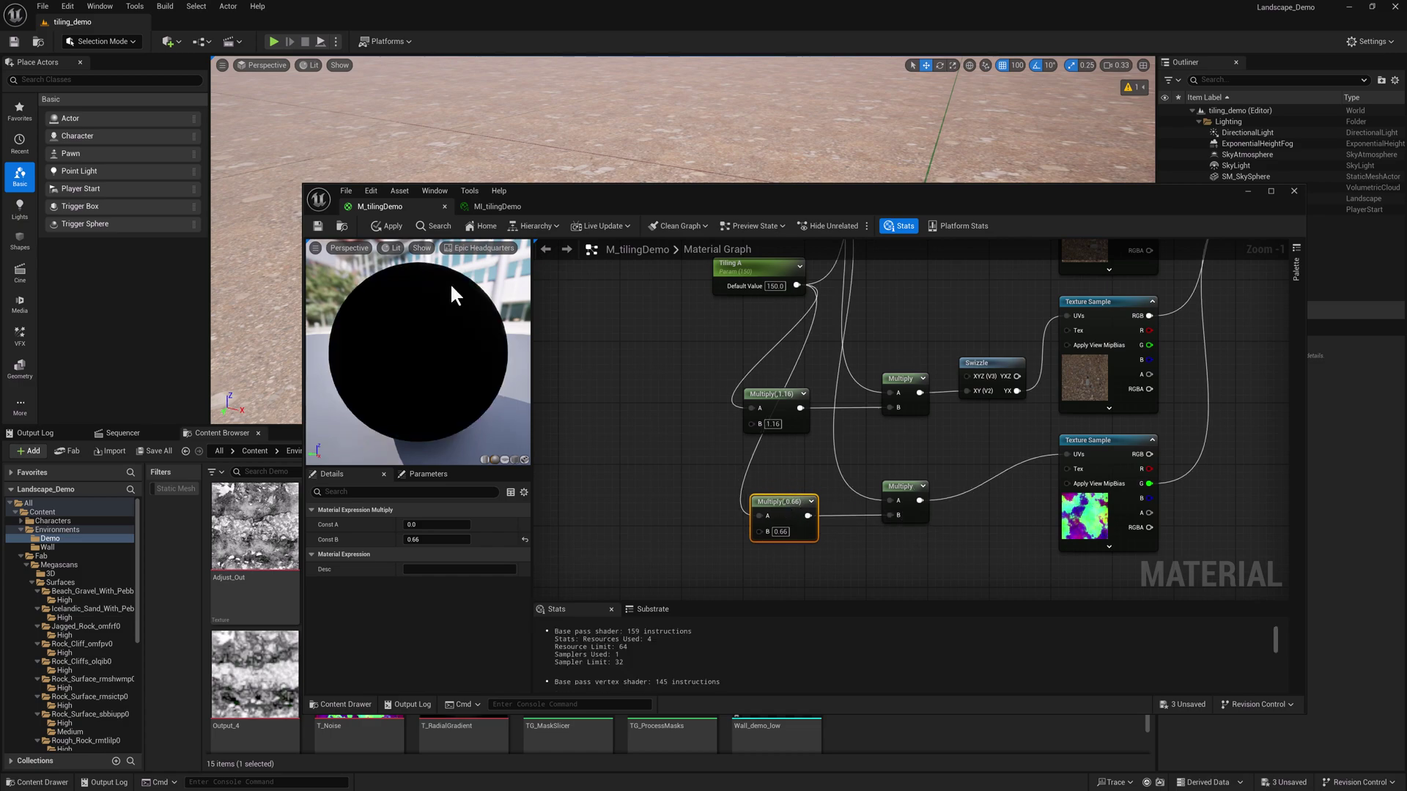
click(318, 223)
In the MI_tilingDemo instance, override Tiling A with a value of about 102.9 and save the instance.
drag(635, 192, 619, 249)
click(463, 263)
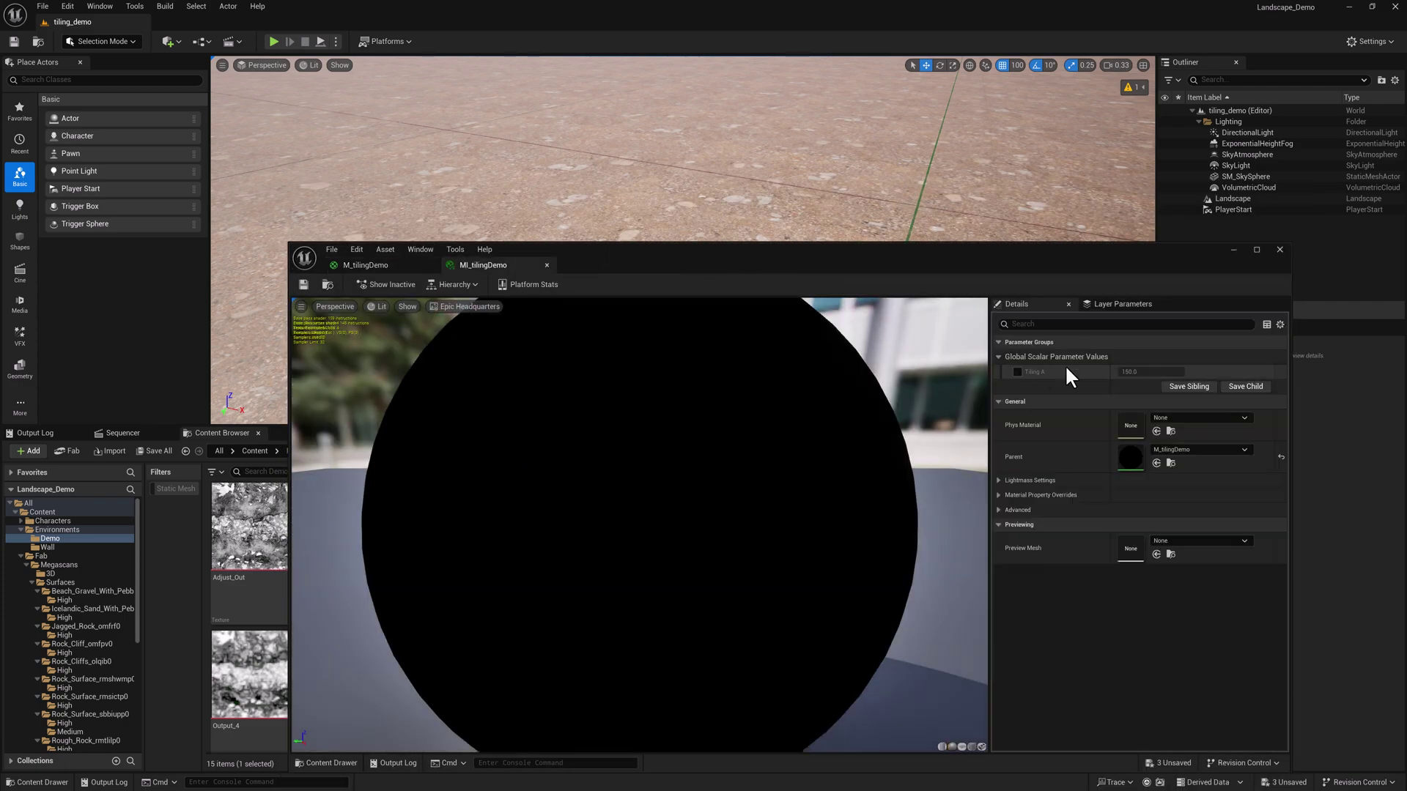
click(1017, 372)
drag(1167, 372, 1138, 372)
drag(771, 257, 766, 299)
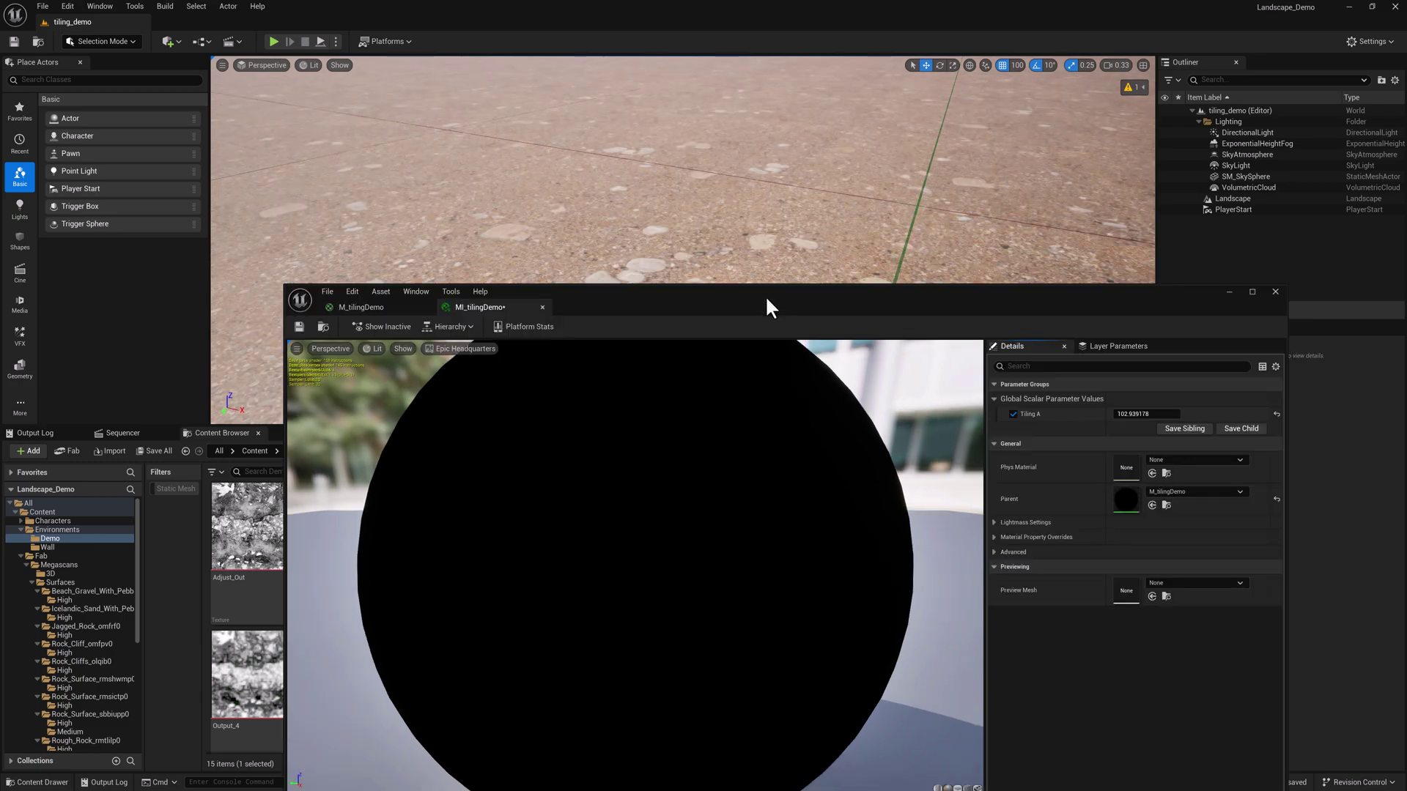
key(ctrl+s)
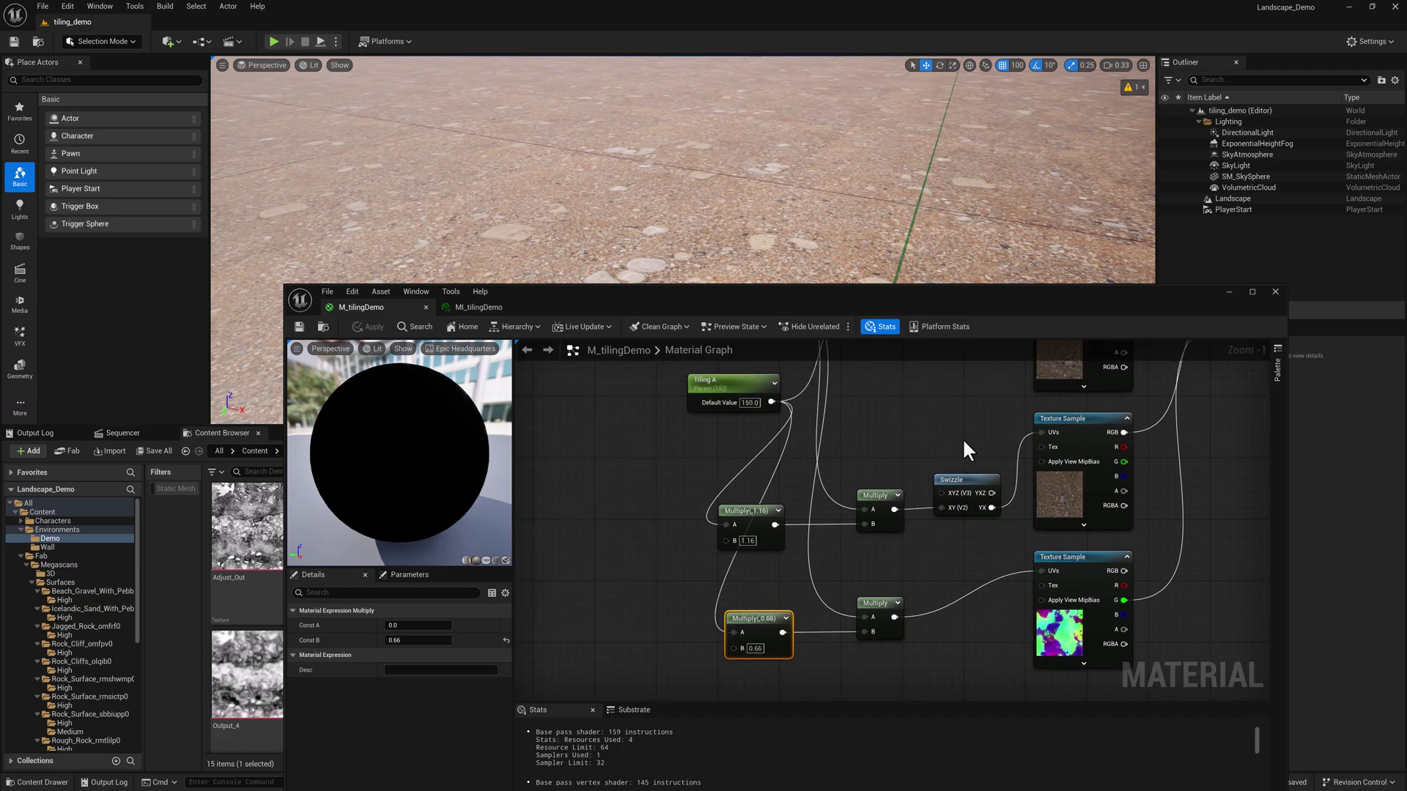
Locate the texture asset of the second gravel Texture Sample in its content folder.
scroll(966, 448, down, 1)
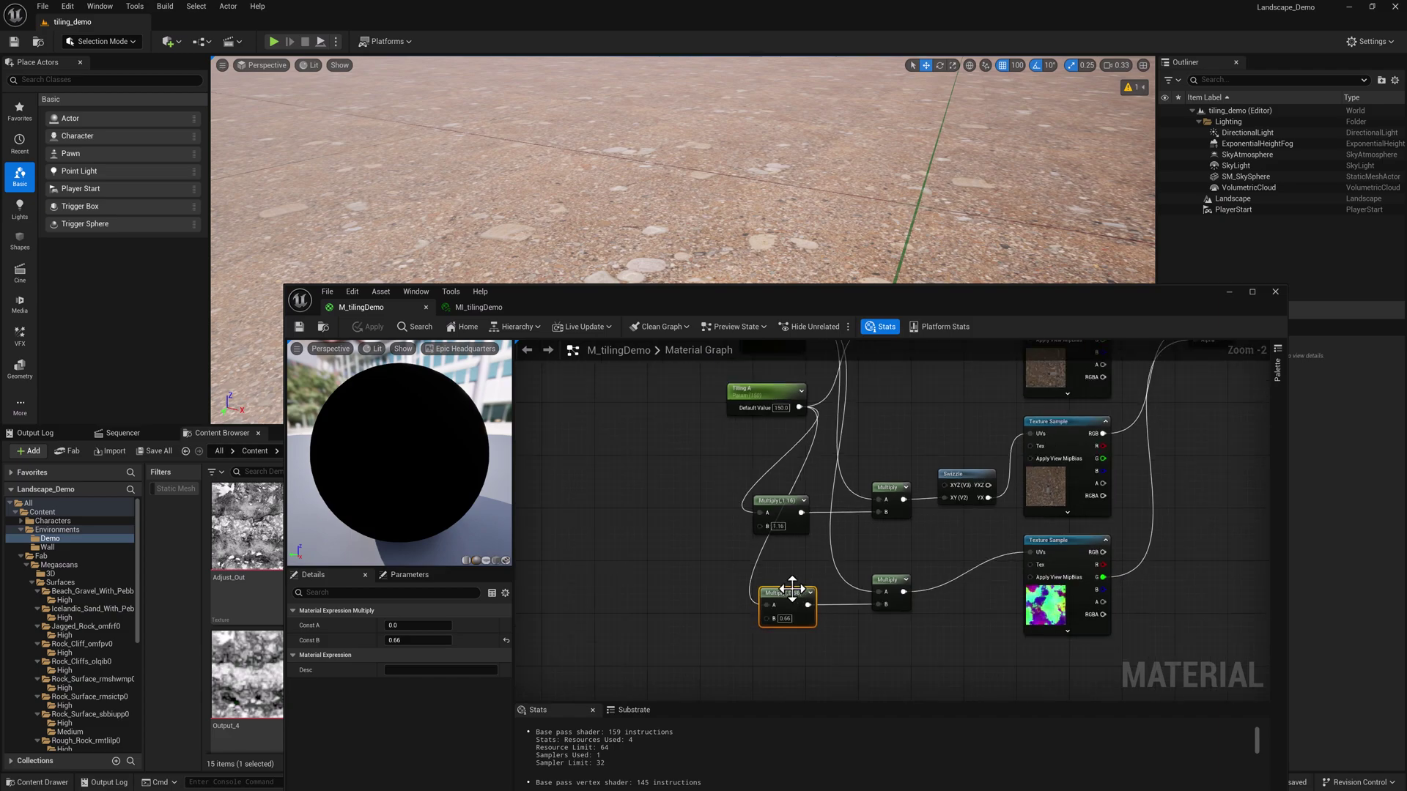
drag(894, 301, 941, 111)
click(1099, 301)
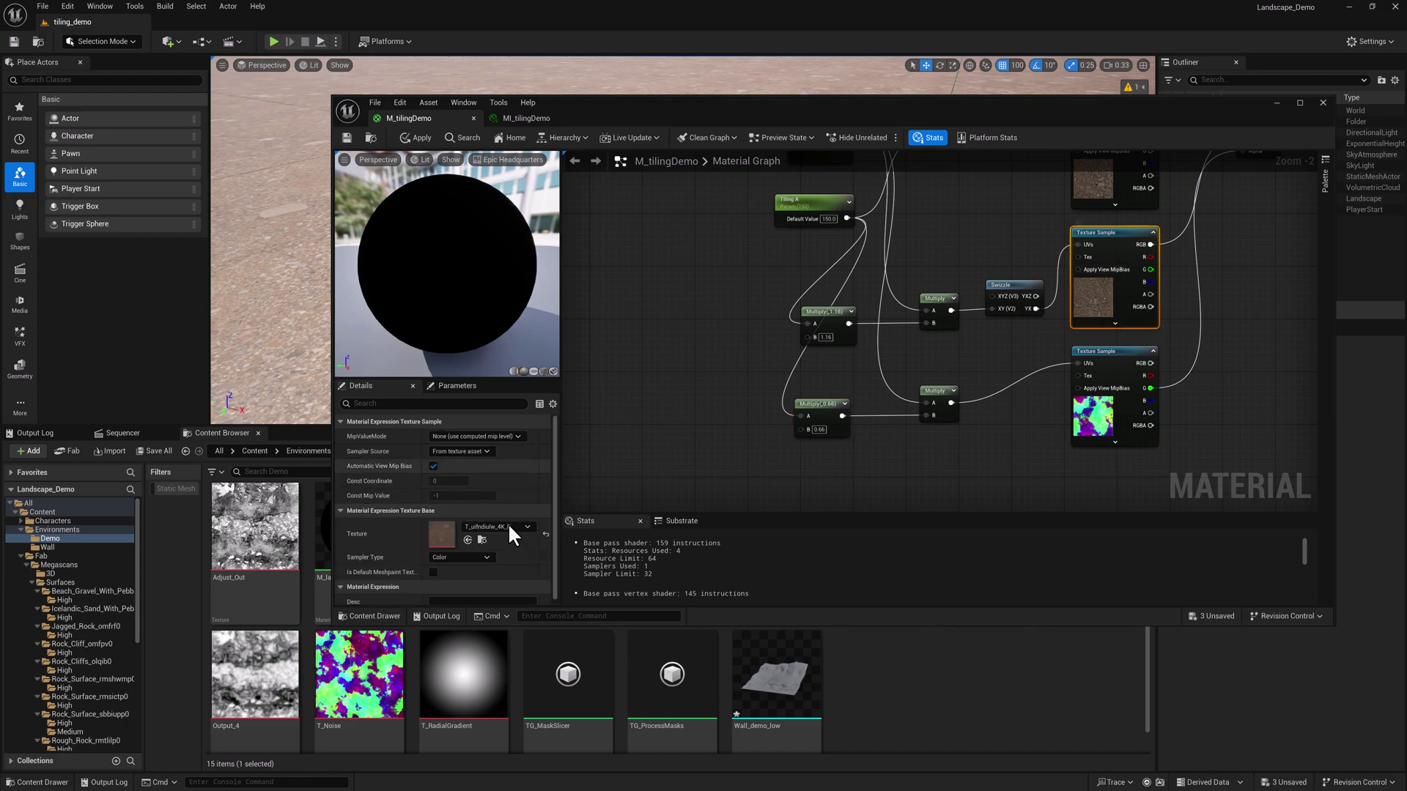
click(482, 540)
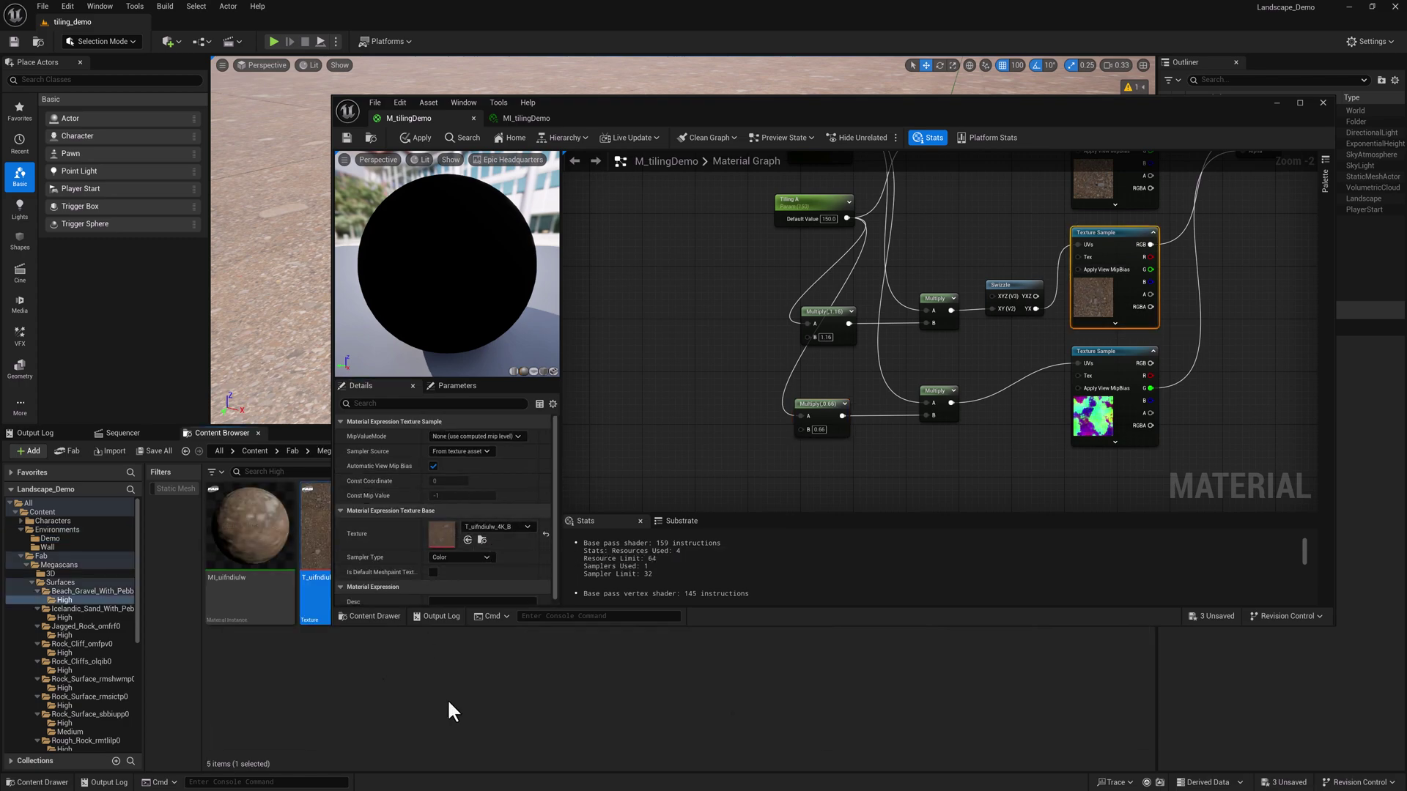
Add the beach gravel 4K normal map to the M_tilingDemo graph and place it below the mask Texture Sample.
drag(665, 99, 902, 313)
drag(528, 528, 899, 606)
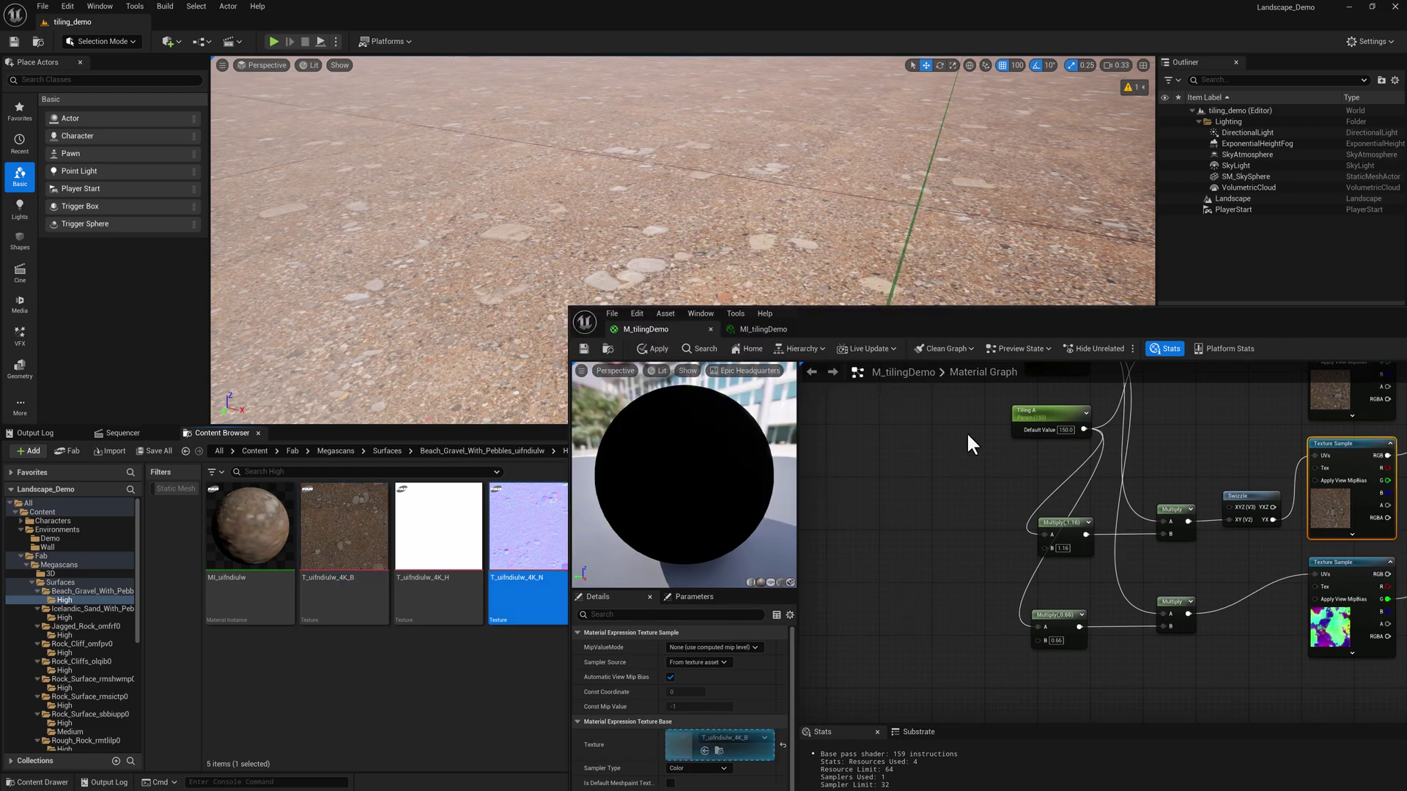
drag(1022, 318, 729, 253)
double_click(729, 252)
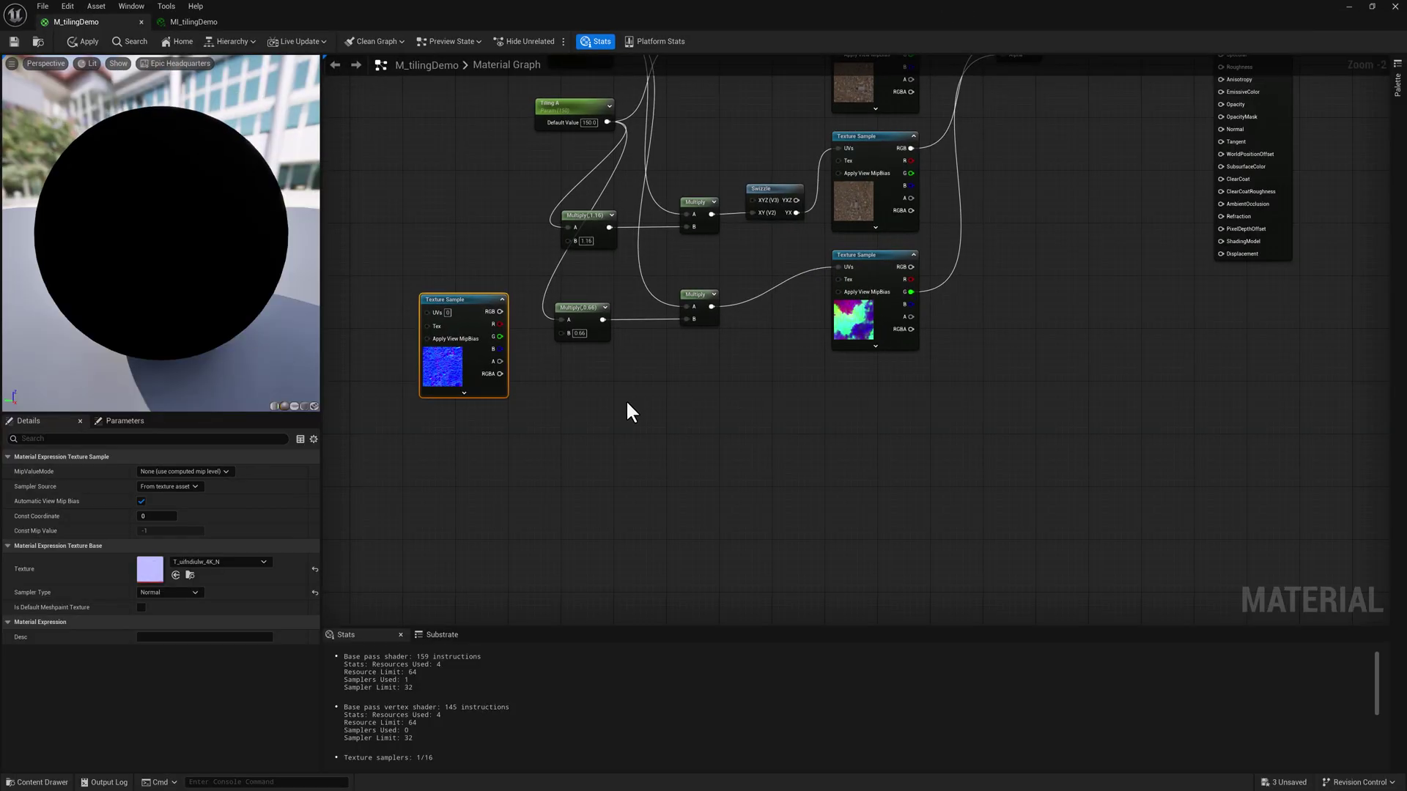
scroll(706, 471, down, 2)
drag(592, 403, 864, 468)
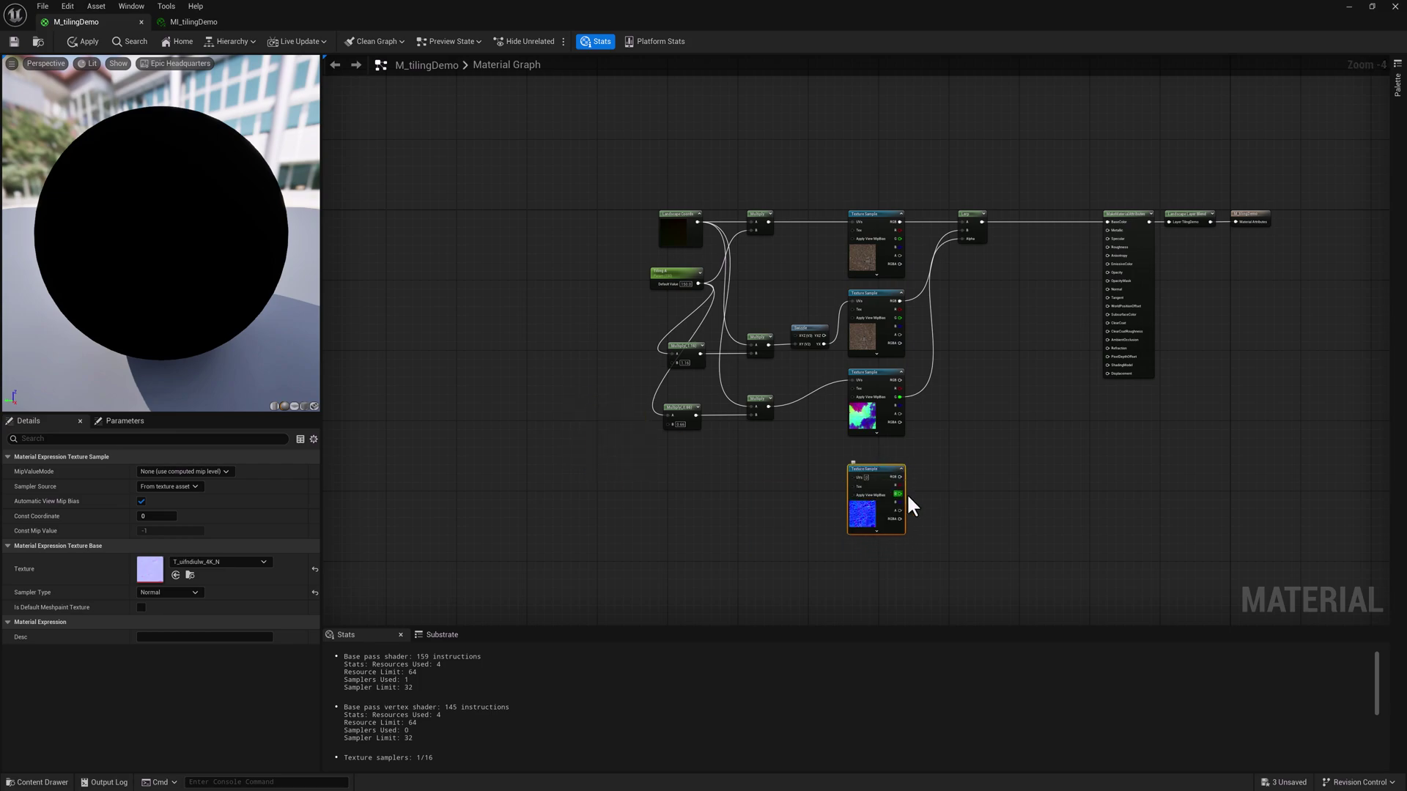
Duplicate the normal map sample below itself, then feed the upper UVs from Tiling A's Multiply and the lower UVs from the Swizzle YX output.
key(ctrl+w)
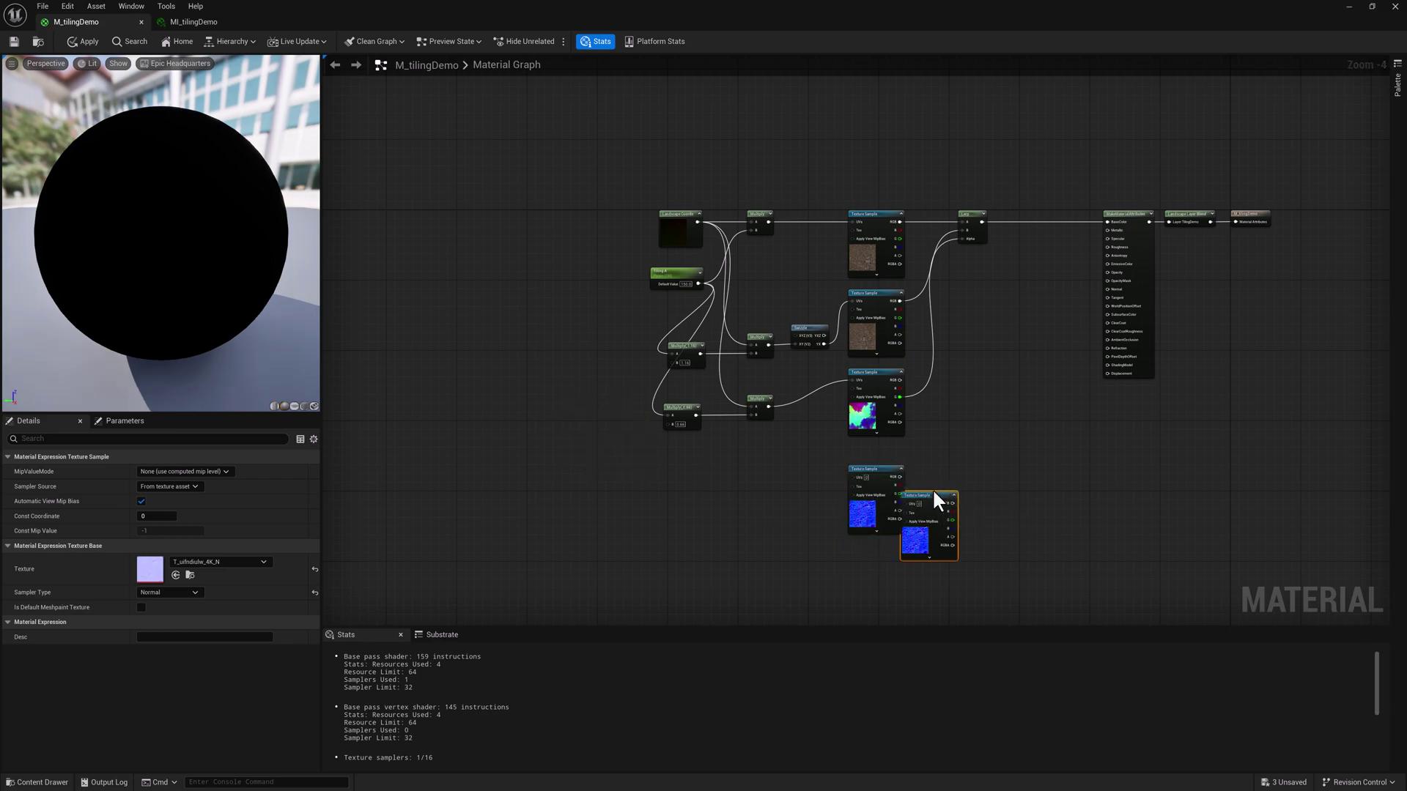
drag(933, 494, 874, 549)
right_drag(825, 378, 825, 339)
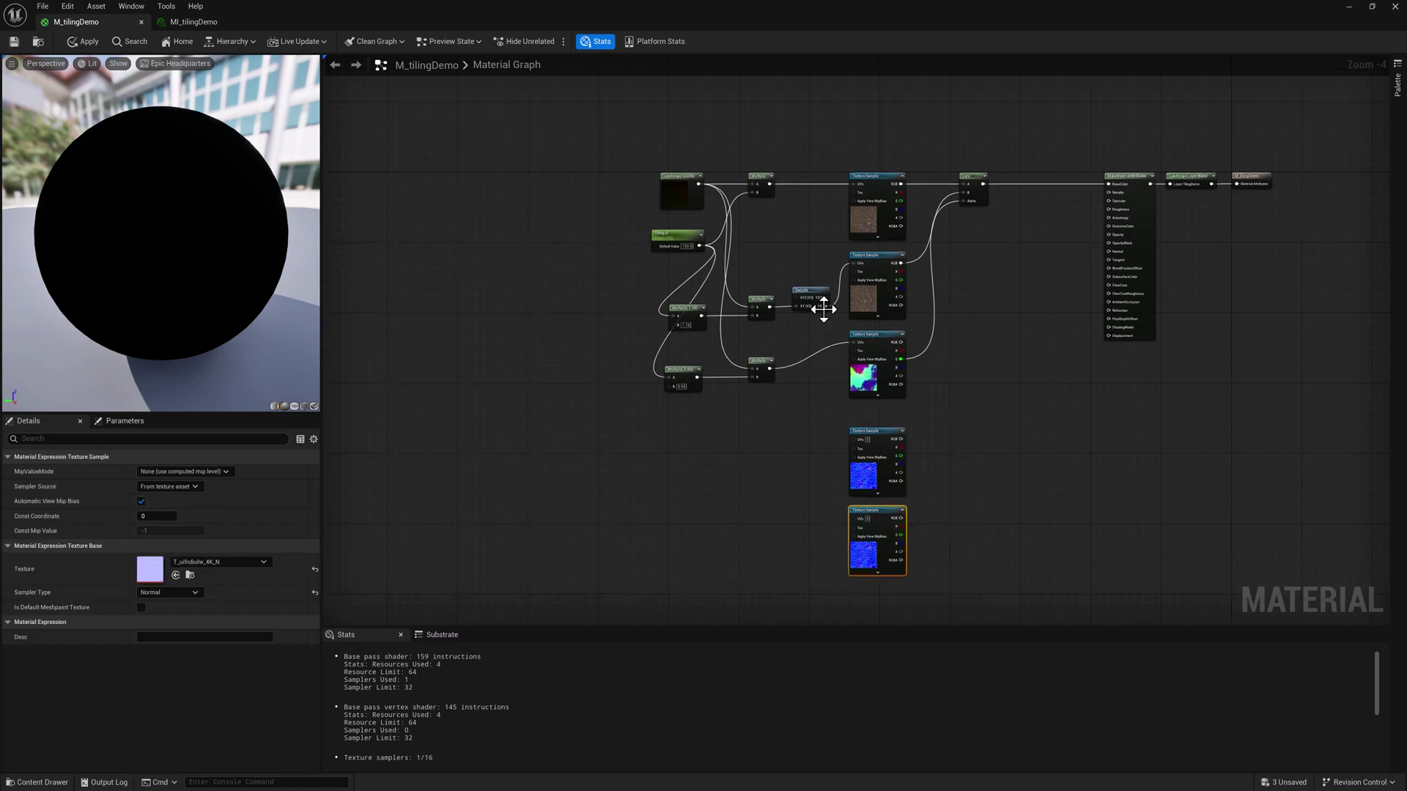
drag(825, 307, 852, 517)
drag(768, 185, 850, 438)
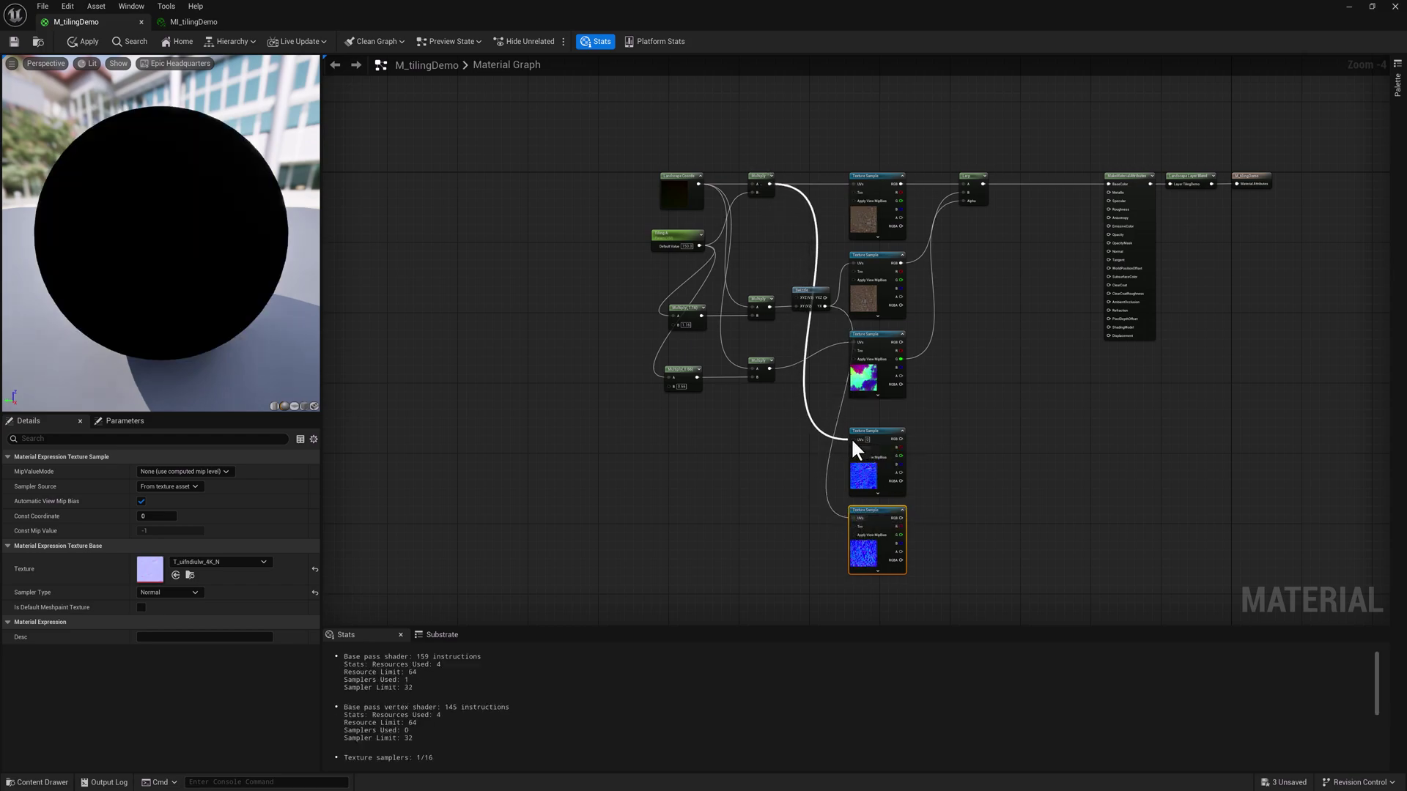
Add a Lerp beside the normal samples, feeding A from the upper sample's RGB and Alpha from the mask's green output, and connect it to Normal.
right_click(977, 416)
text(lerp)
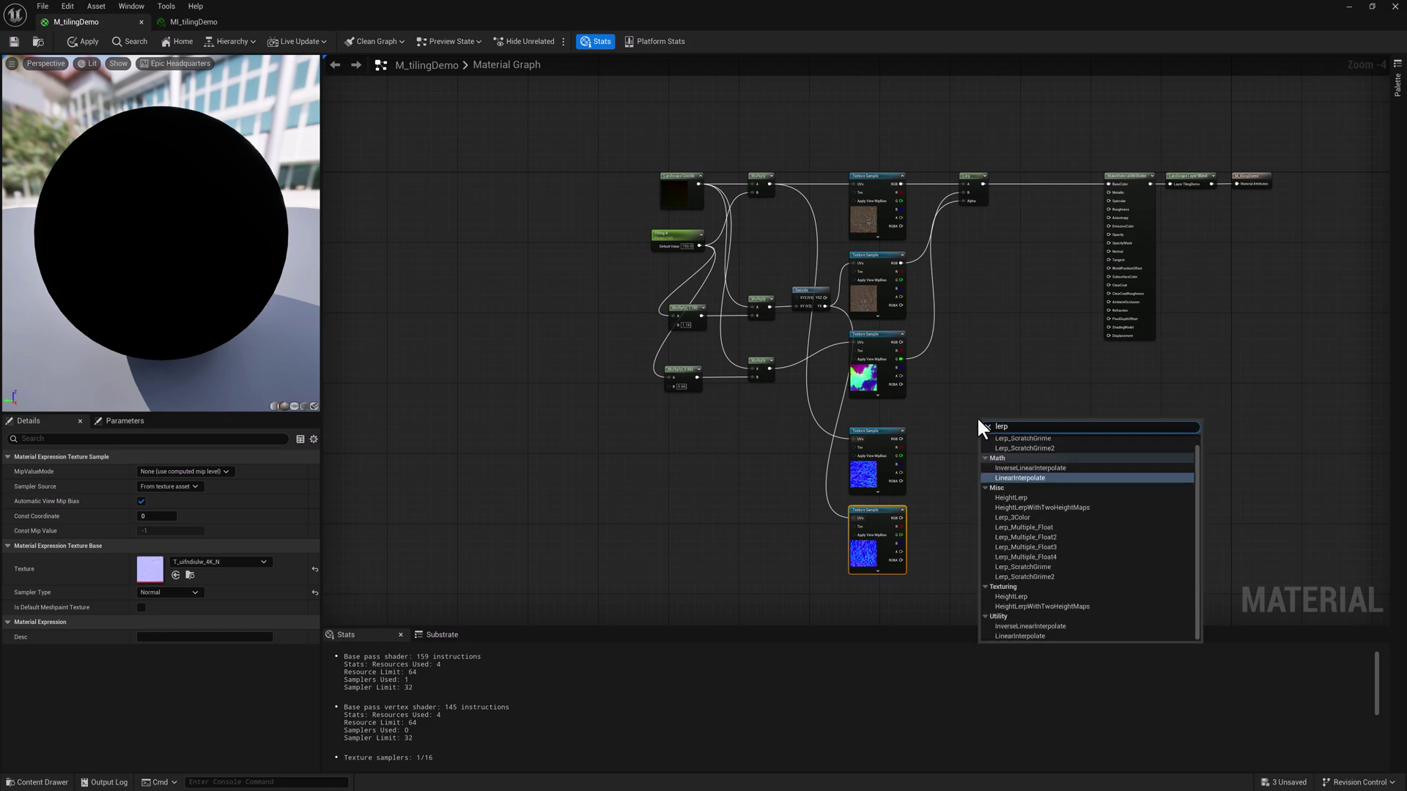
click(1008, 478)
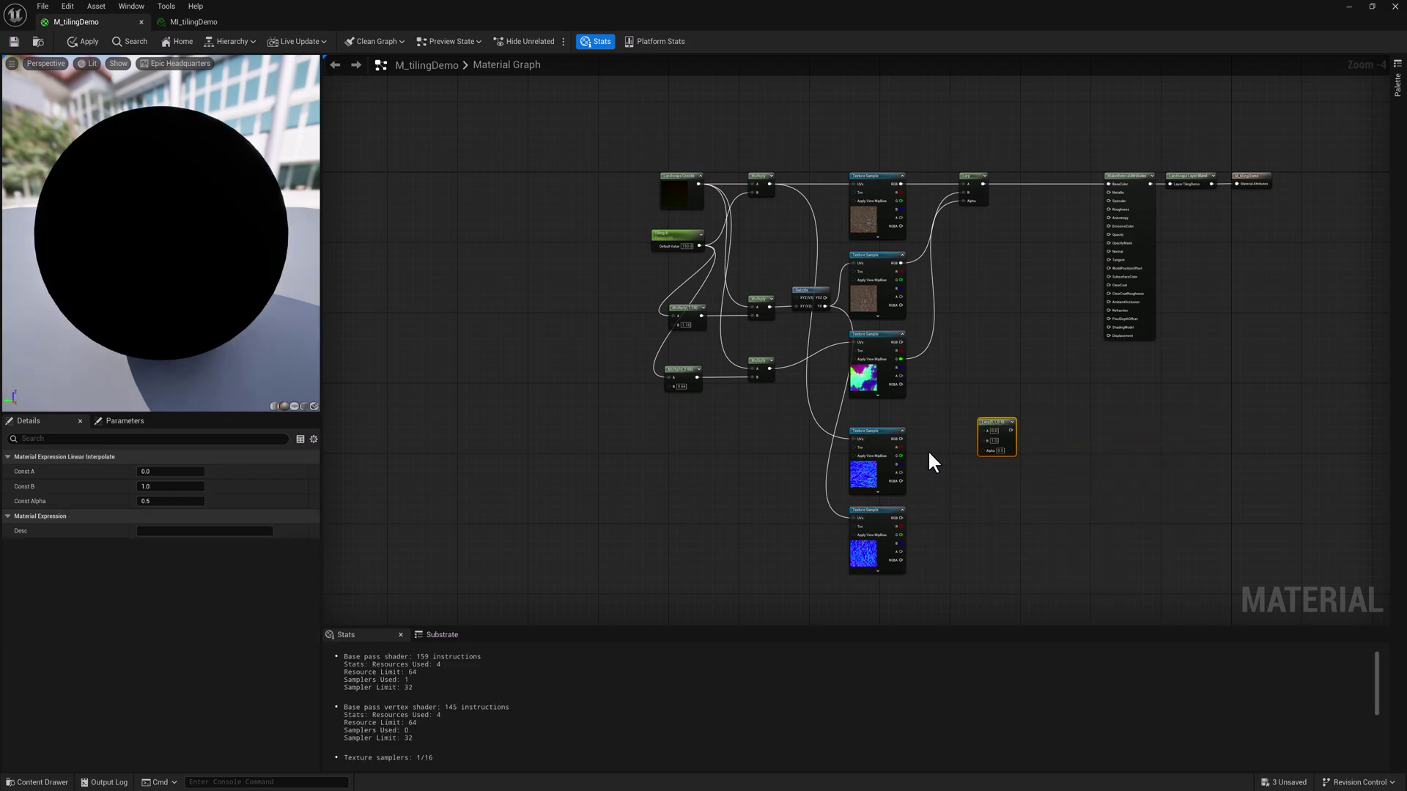
drag(901, 438, 973, 434)
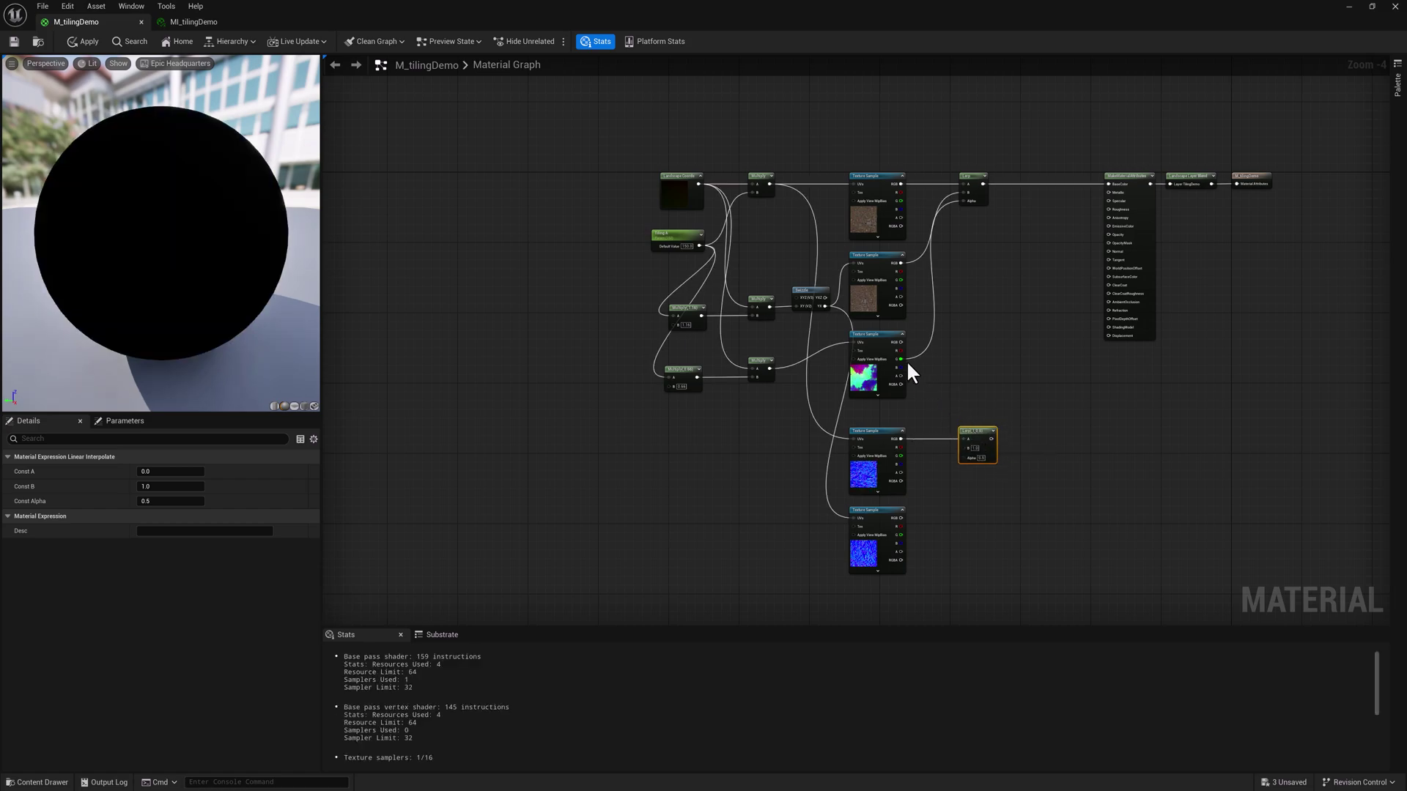
drag(901, 359, 1108, 251)
Open the texture of the lower normal map sample and examine its red and green channels individually.
click(880, 540)
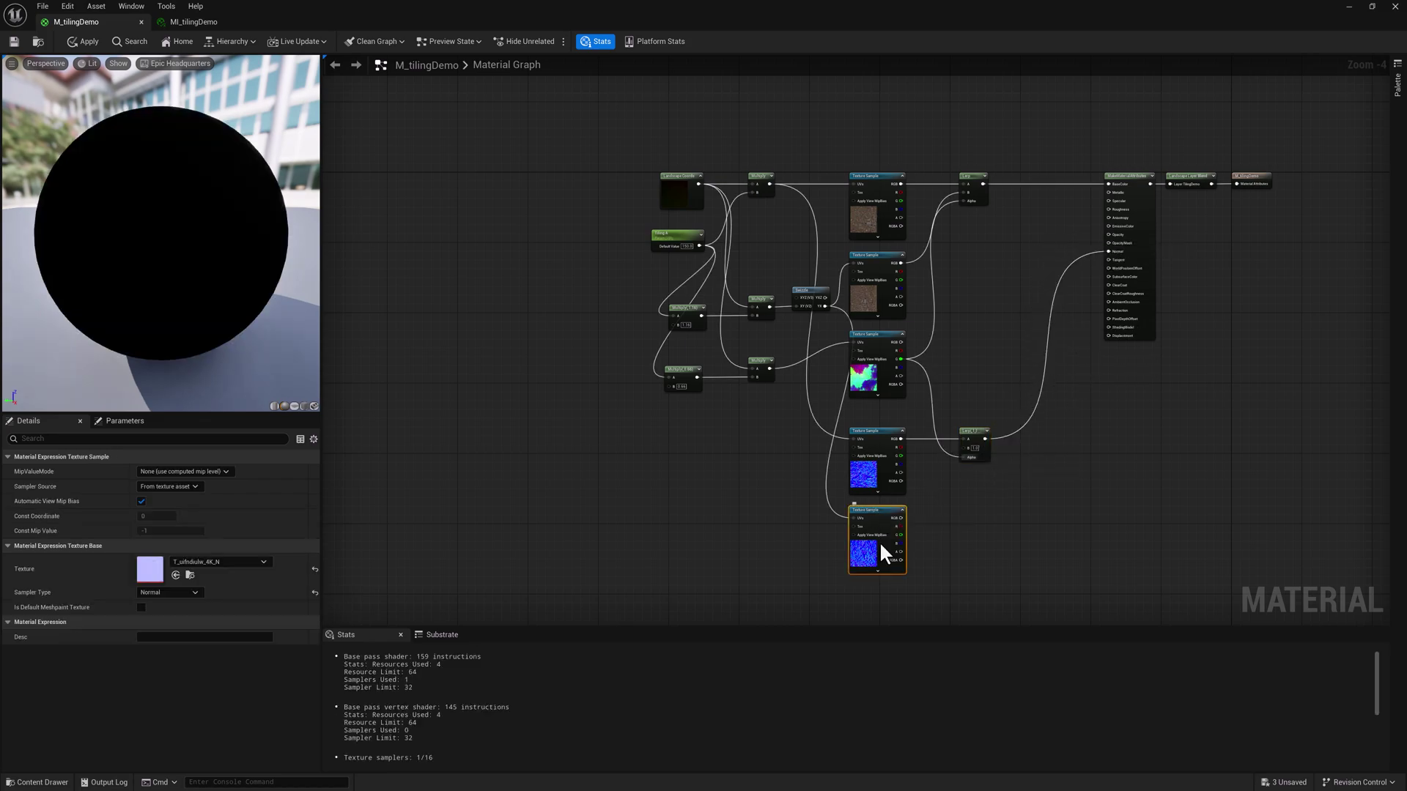
scroll(880, 541, up, 4)
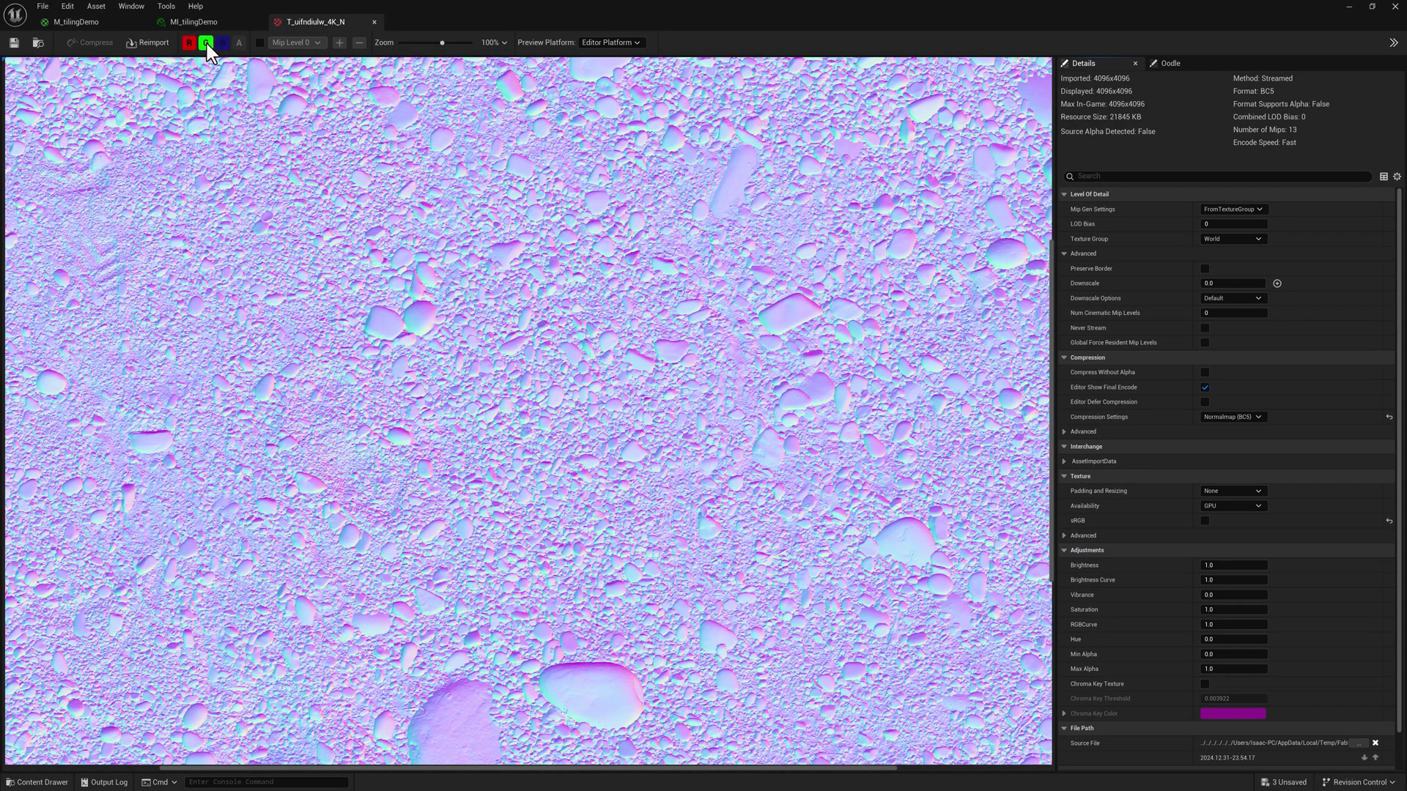
click(208, 44)
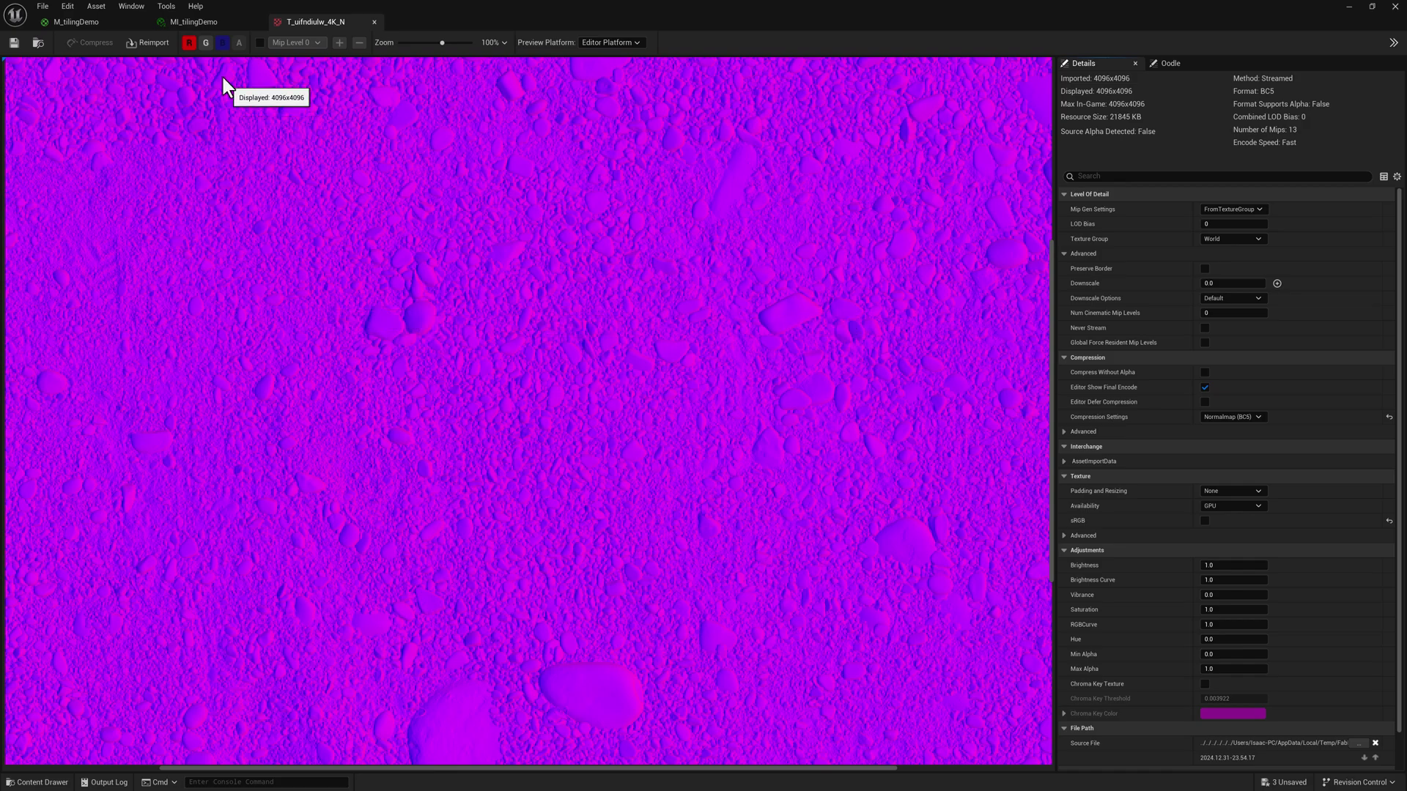
click(189, 43)
click(206, 42)
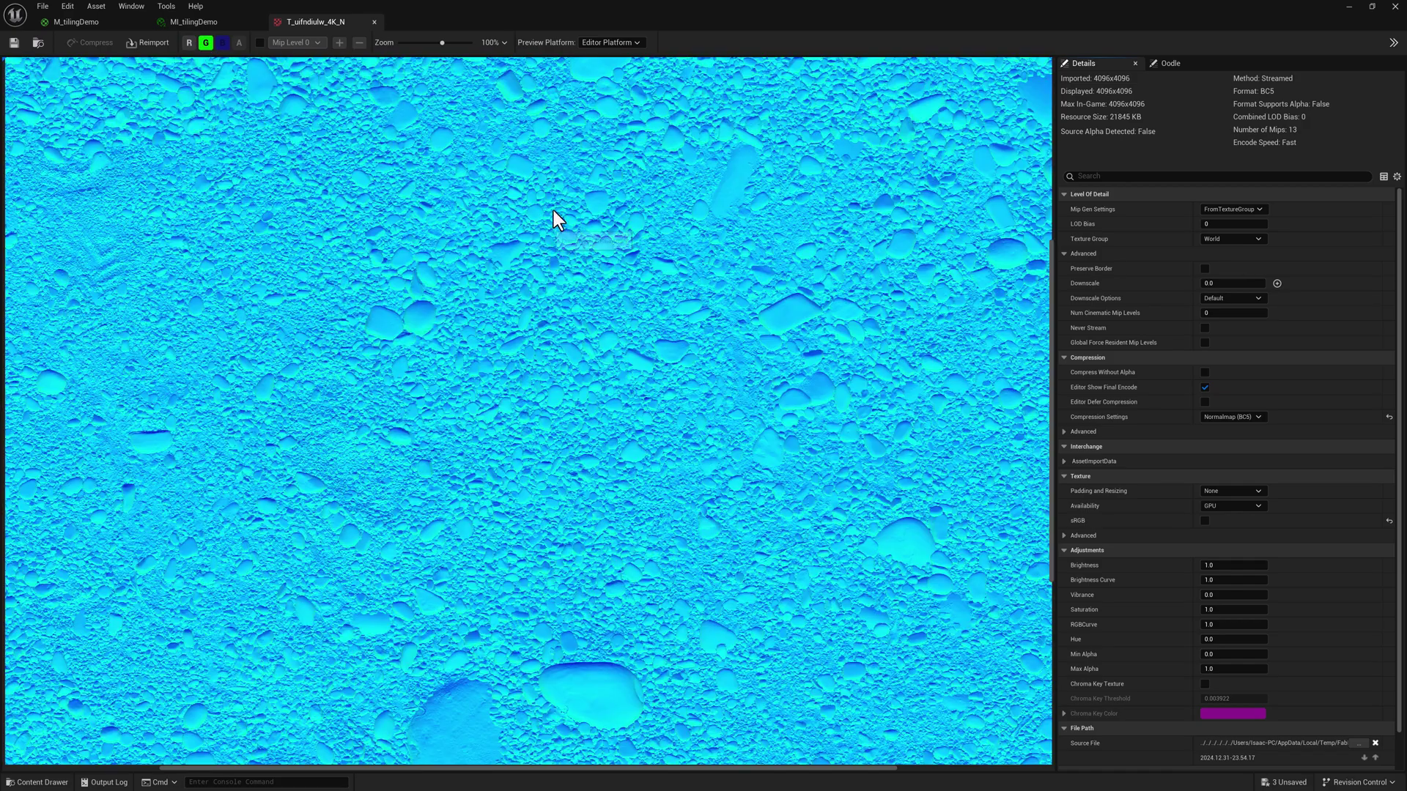
click(189, 42)
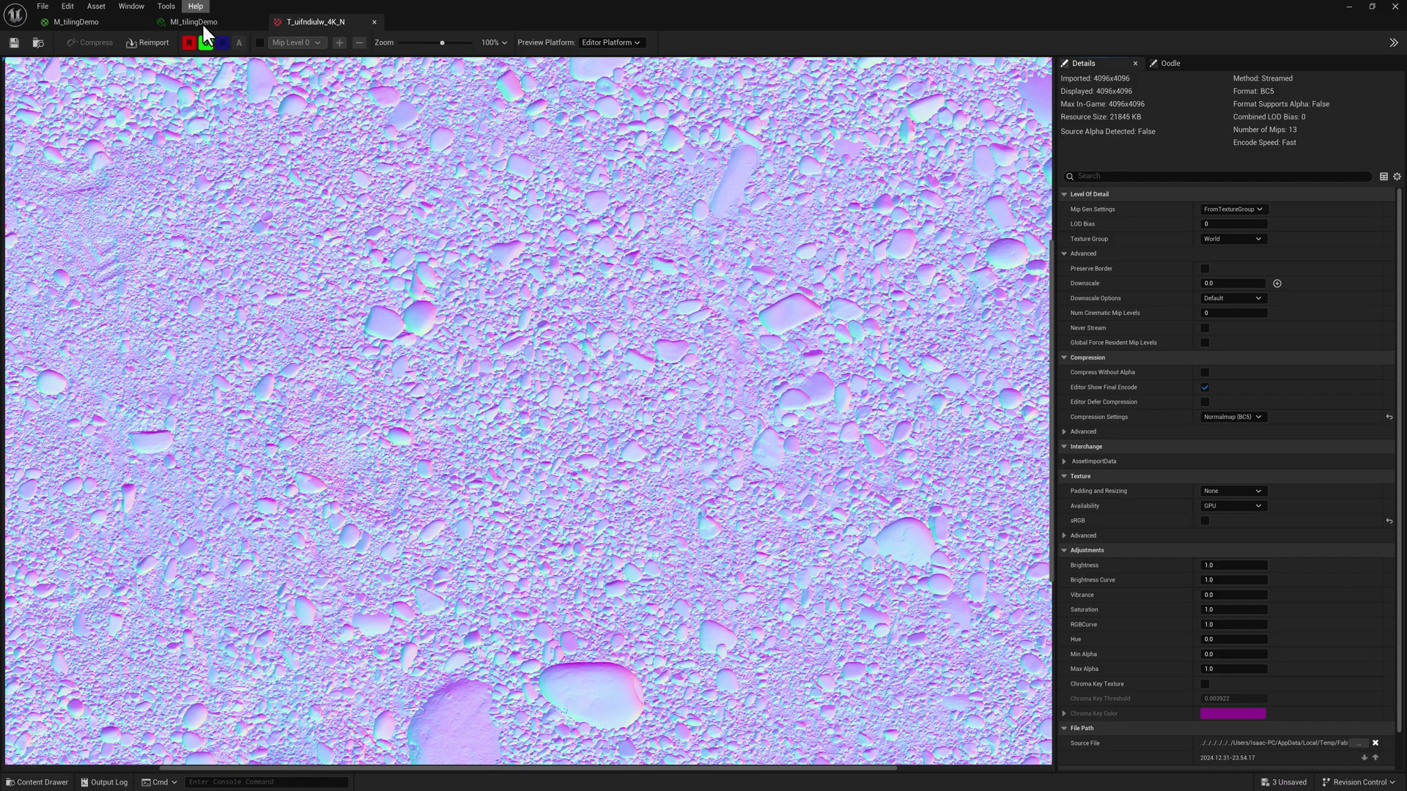
In M_tilingDemo, add an AppendMany node beside the lower normal sample, wiring its red output to G, green to R and blue to B.
click(81, 22)
right_drag(963, 468, 852, 458)
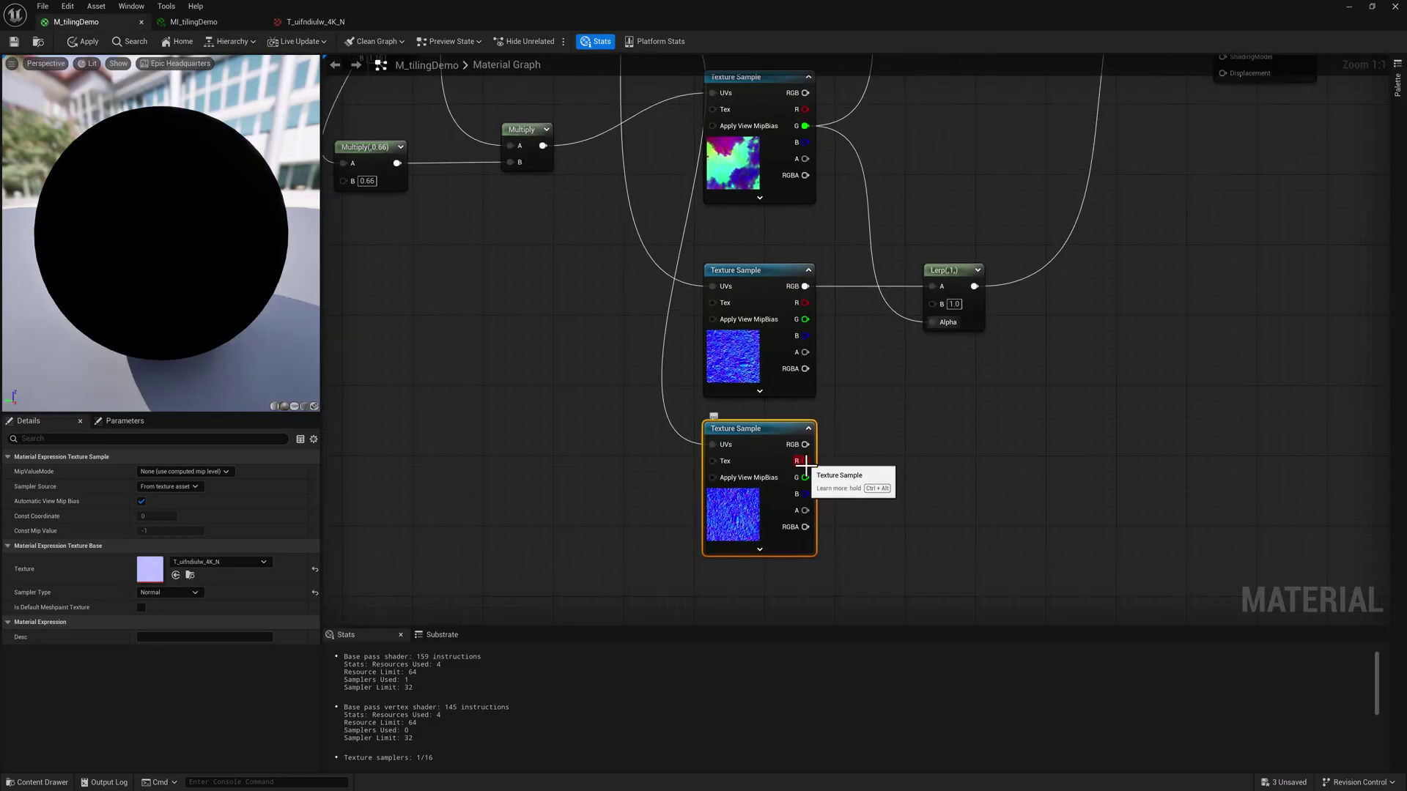
right_click(850, 474)
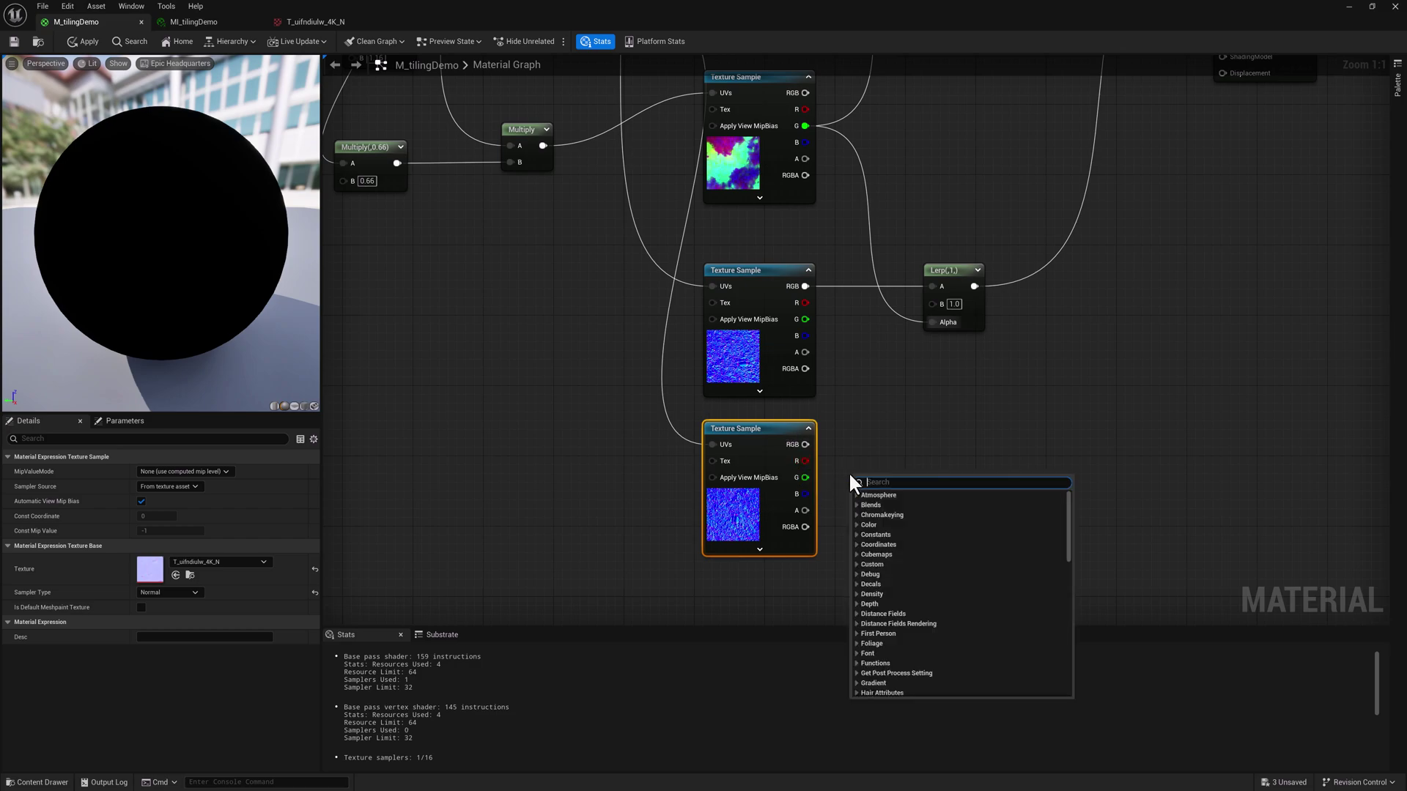
text(append)
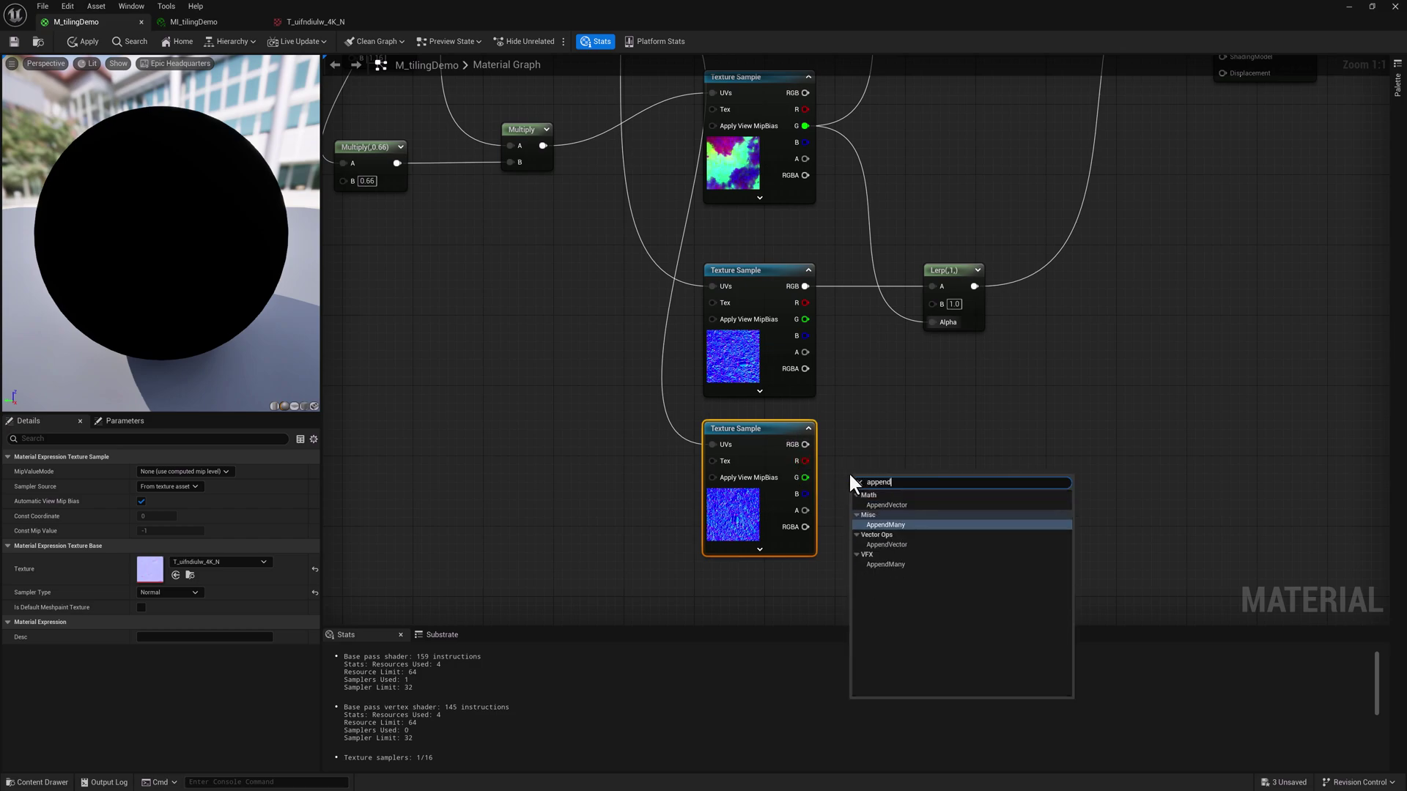
click(888, 524)
mouse_move(874, 484)
mouse_down()
mouse_move(868, 447)
mouse_move(831, 460)
mouse_move(860, 476)
mouse_move(847, 460)
mouse_move(806, 493)
mouse_move(853, 493)
mouse_up()
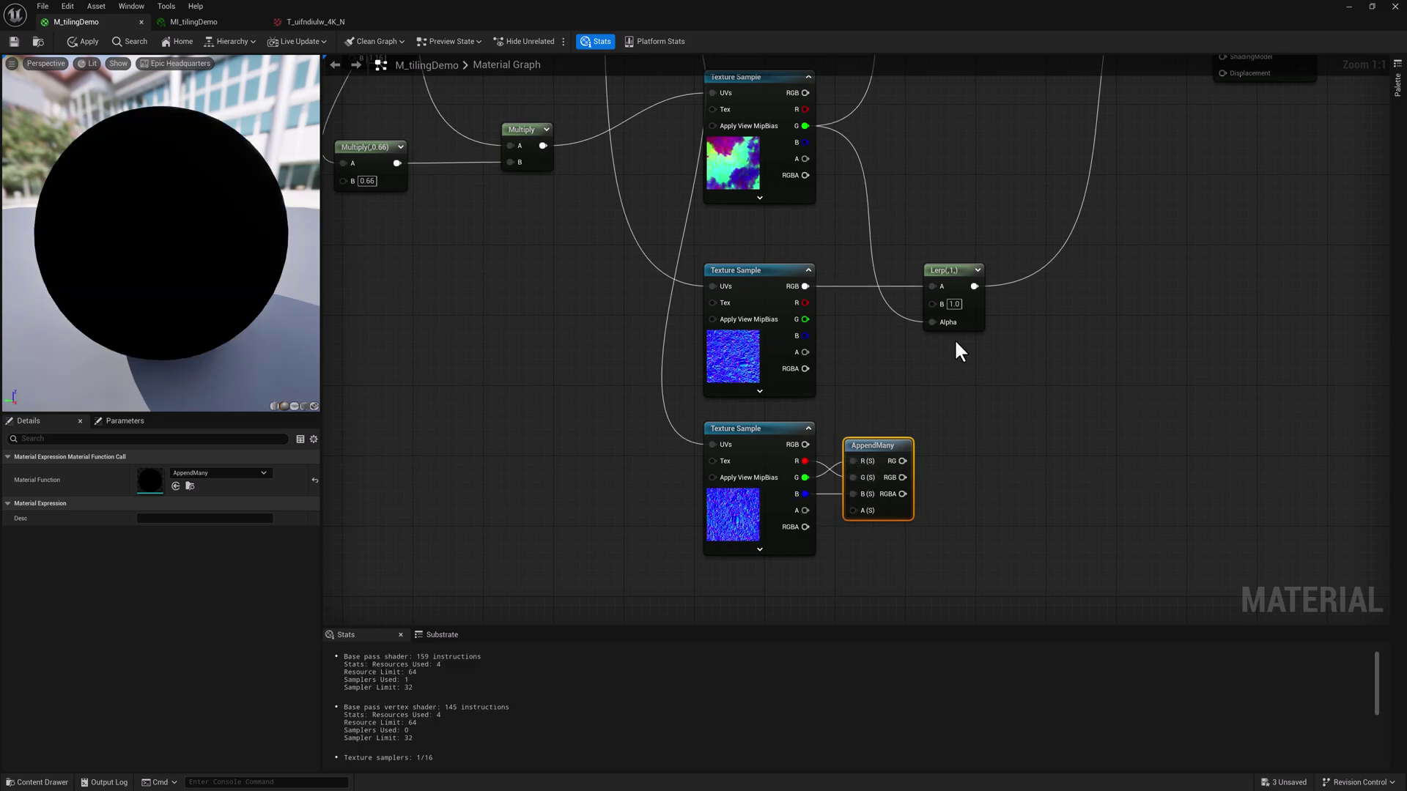
Connect AppendMany's RGB output to input B of the normal Lerp and save the material.
drag(903, 477, 932, 304)
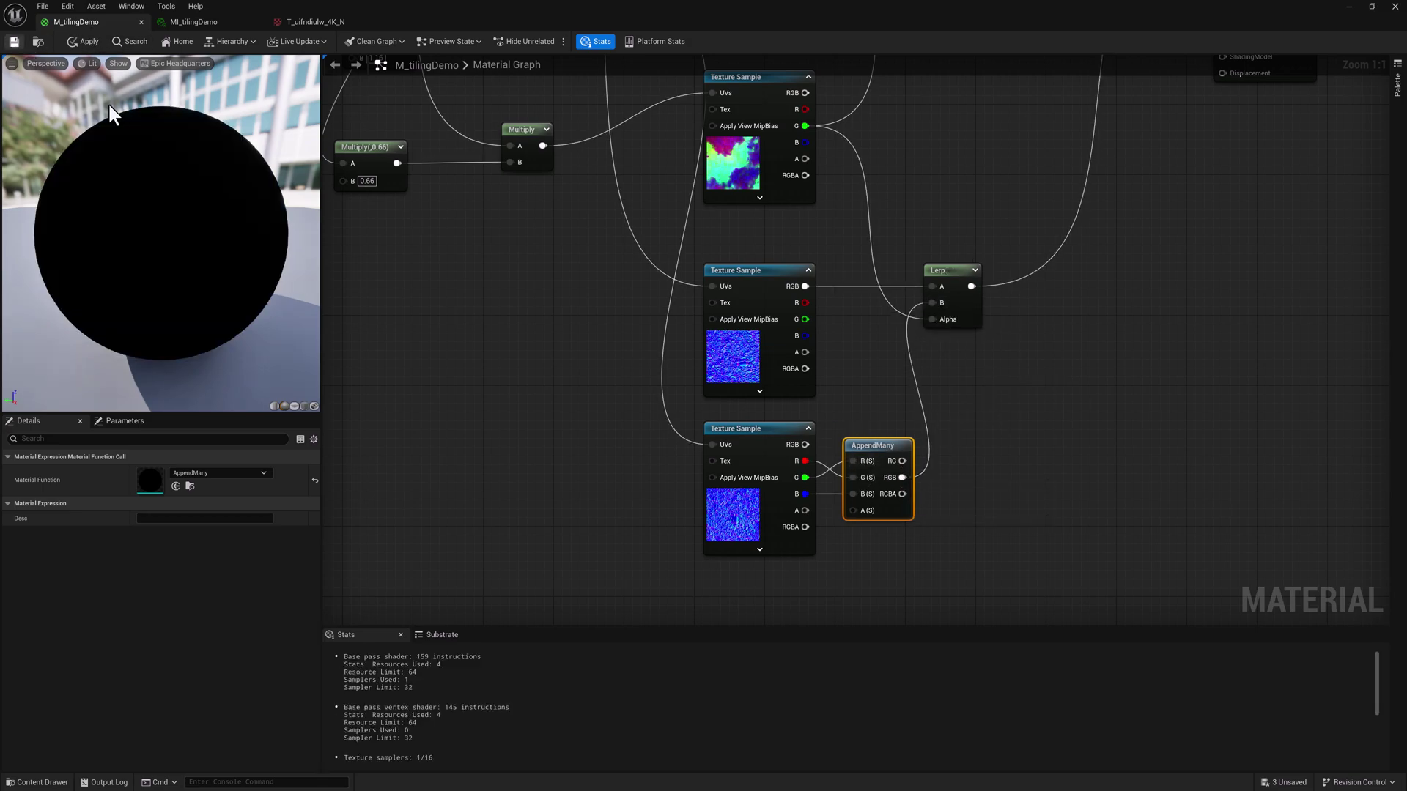
key(ctrl+s)
scroll(621, 441, down, 1)
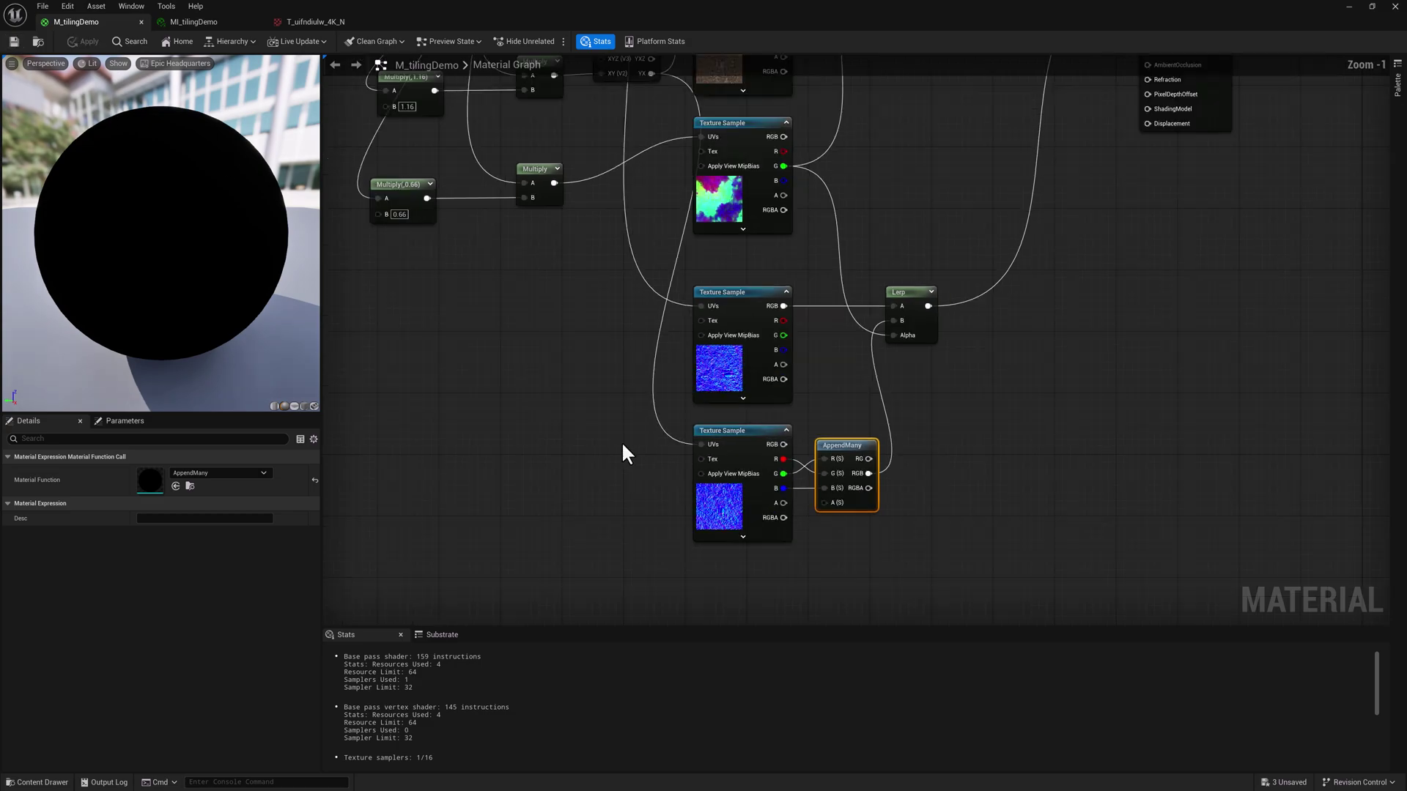
scroll(622, 441, down, 4)
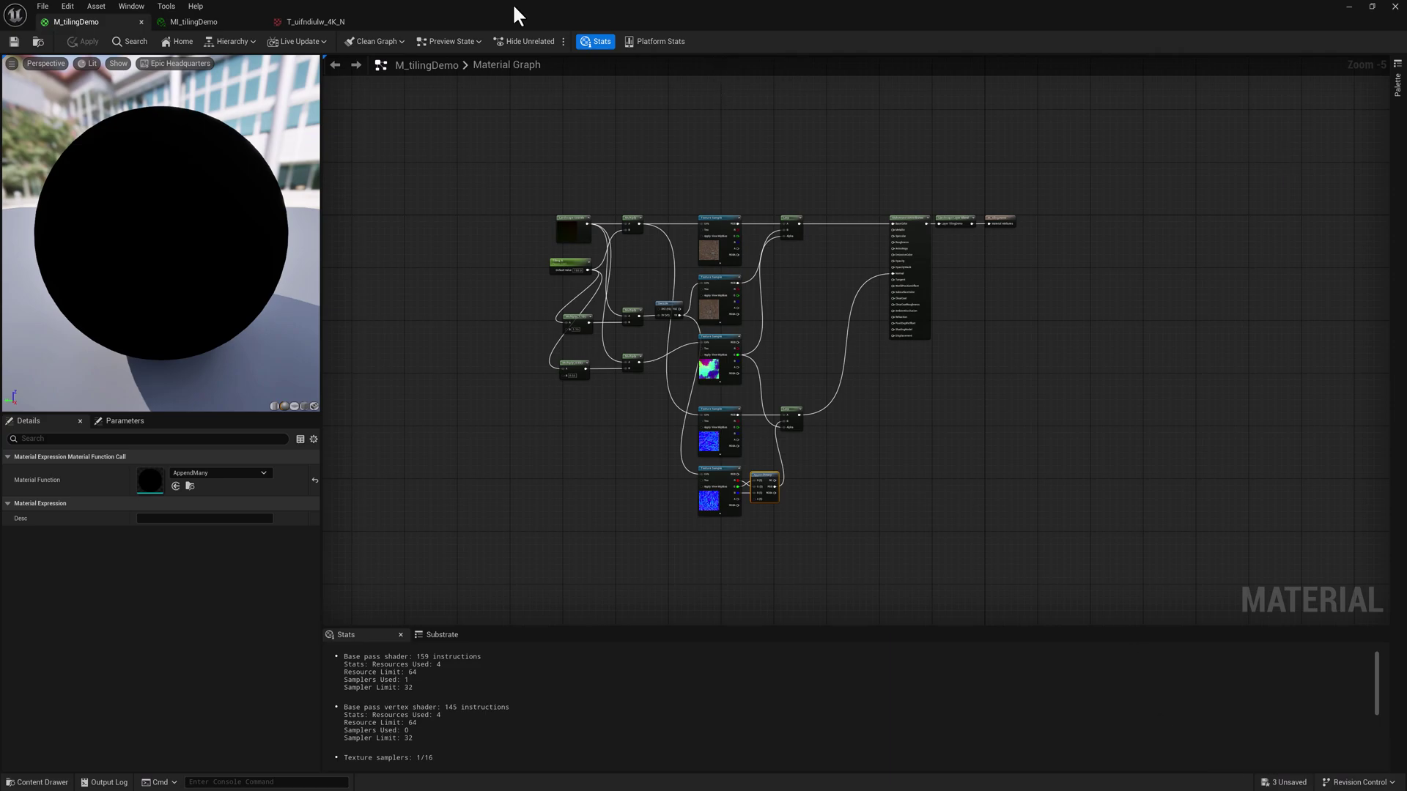
Uncover the level viewport and play the level to examine the gravel landscape with its blended normals around the character.
drag(512, 12, 1406, 231)
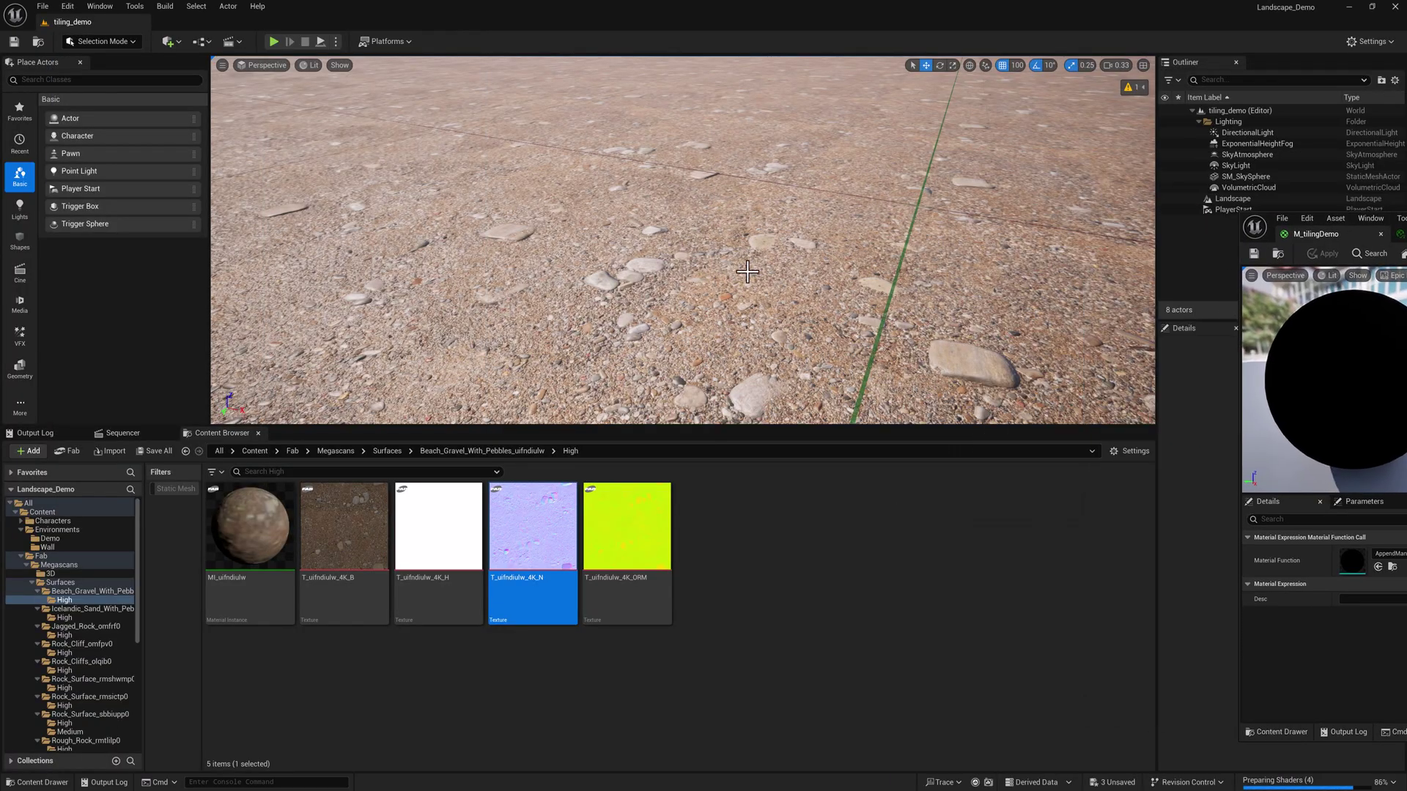
right_drag(682, 240, 699, 194)
click(273, 42)
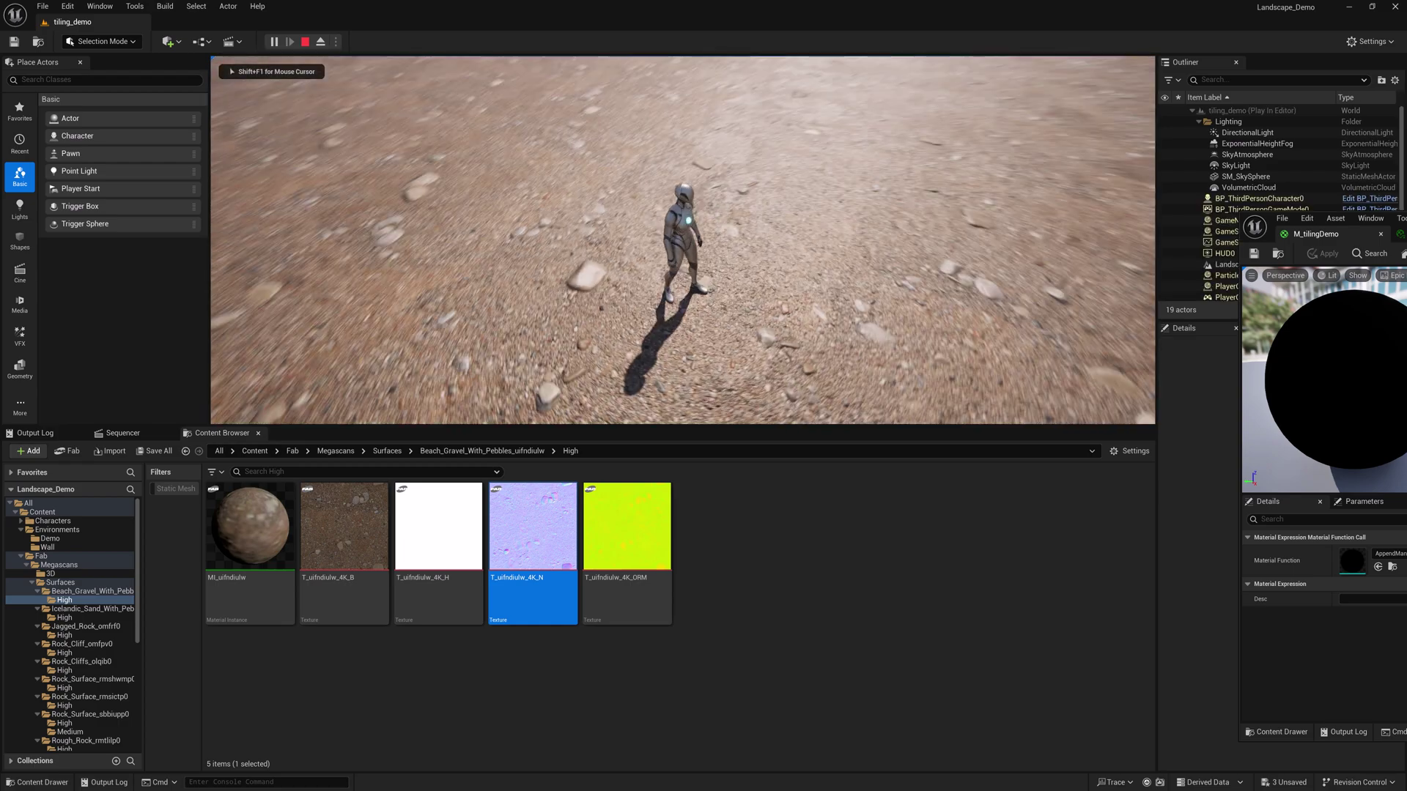
key(shift+F1)
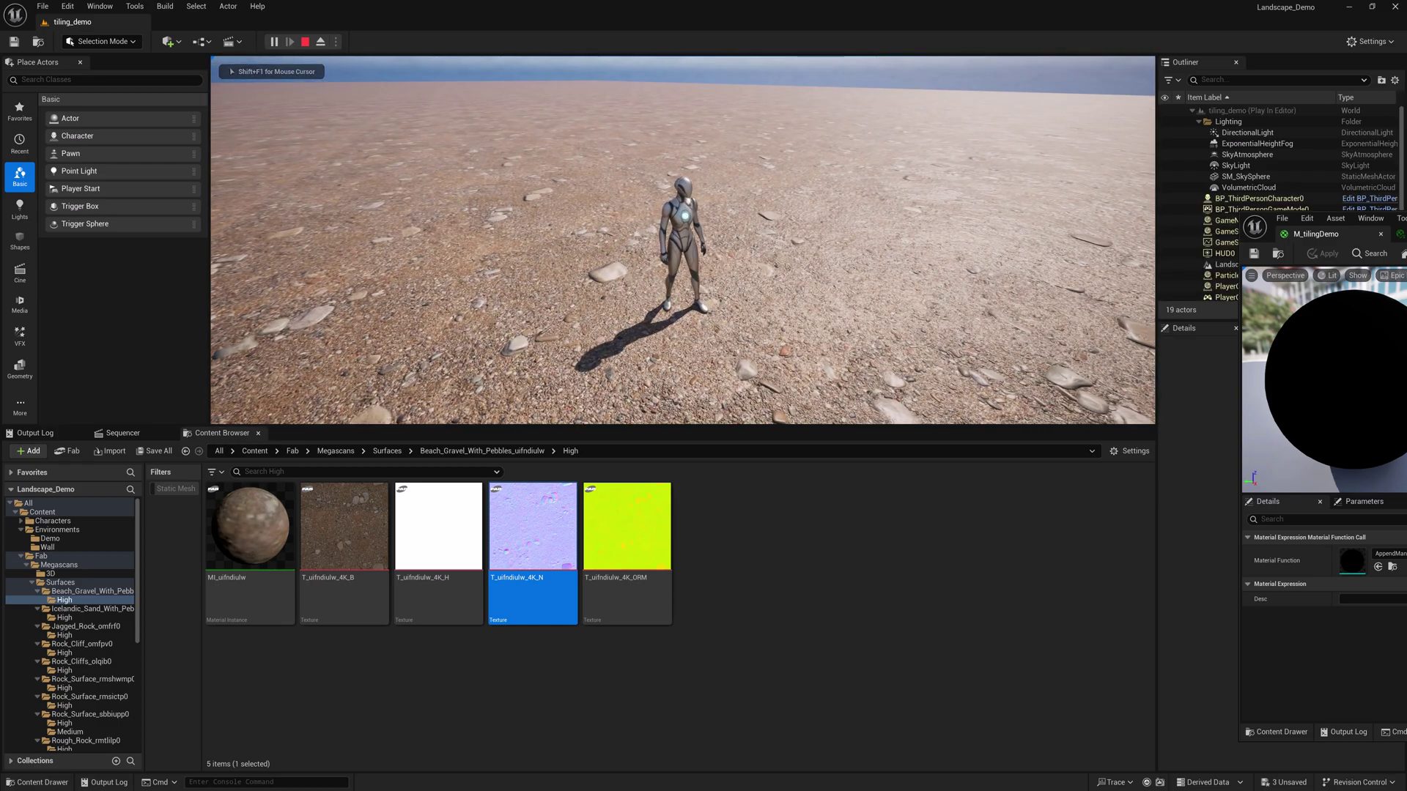
In the MI_tilingDemo instance, set Tiling A to about 169.3 while the level is playing.
drag(1406, 233, 625, 432)
click(983, 267)
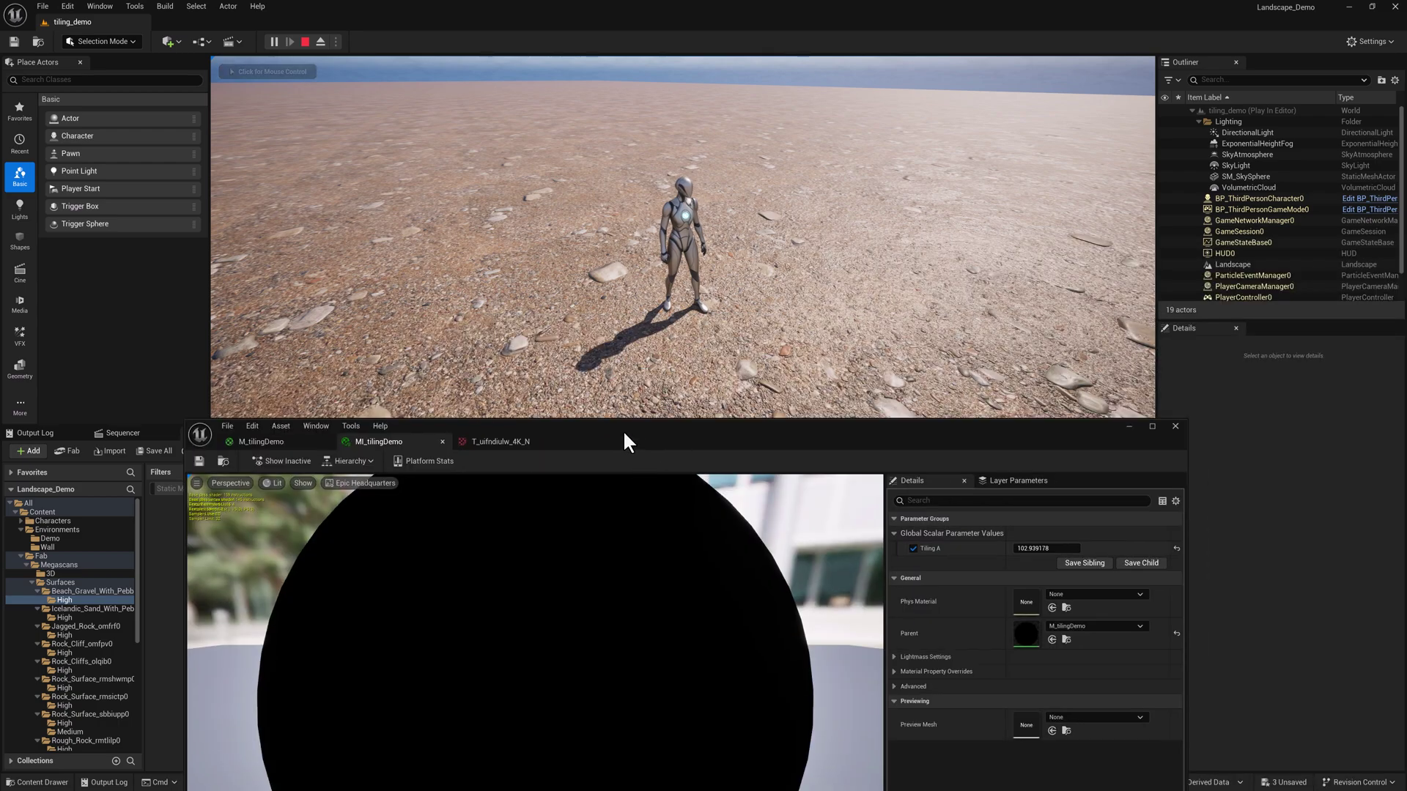
drag(1041, 550, 1071, 550)
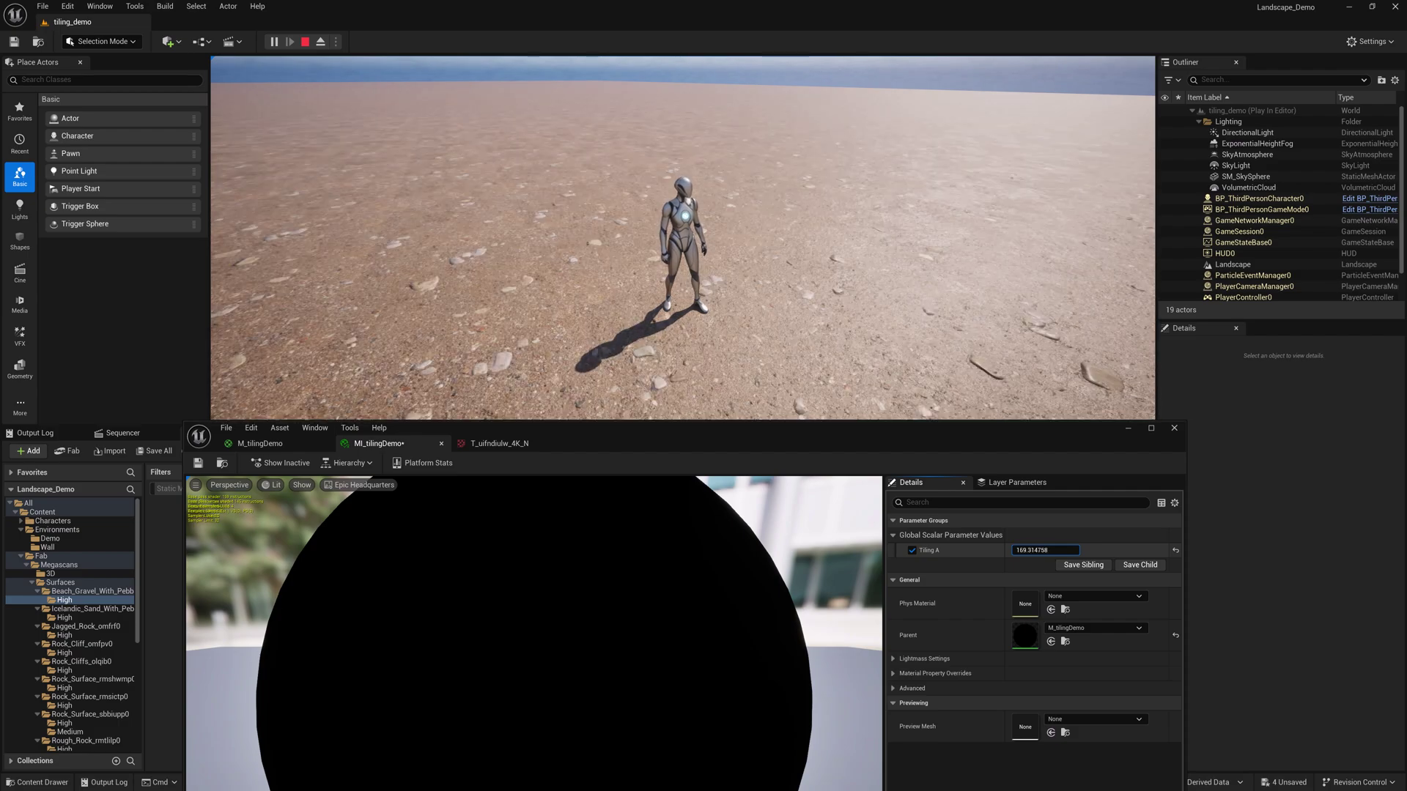
Walk the character across the landscape to examine the ground tiling, and end the play session.
click(727, 329)
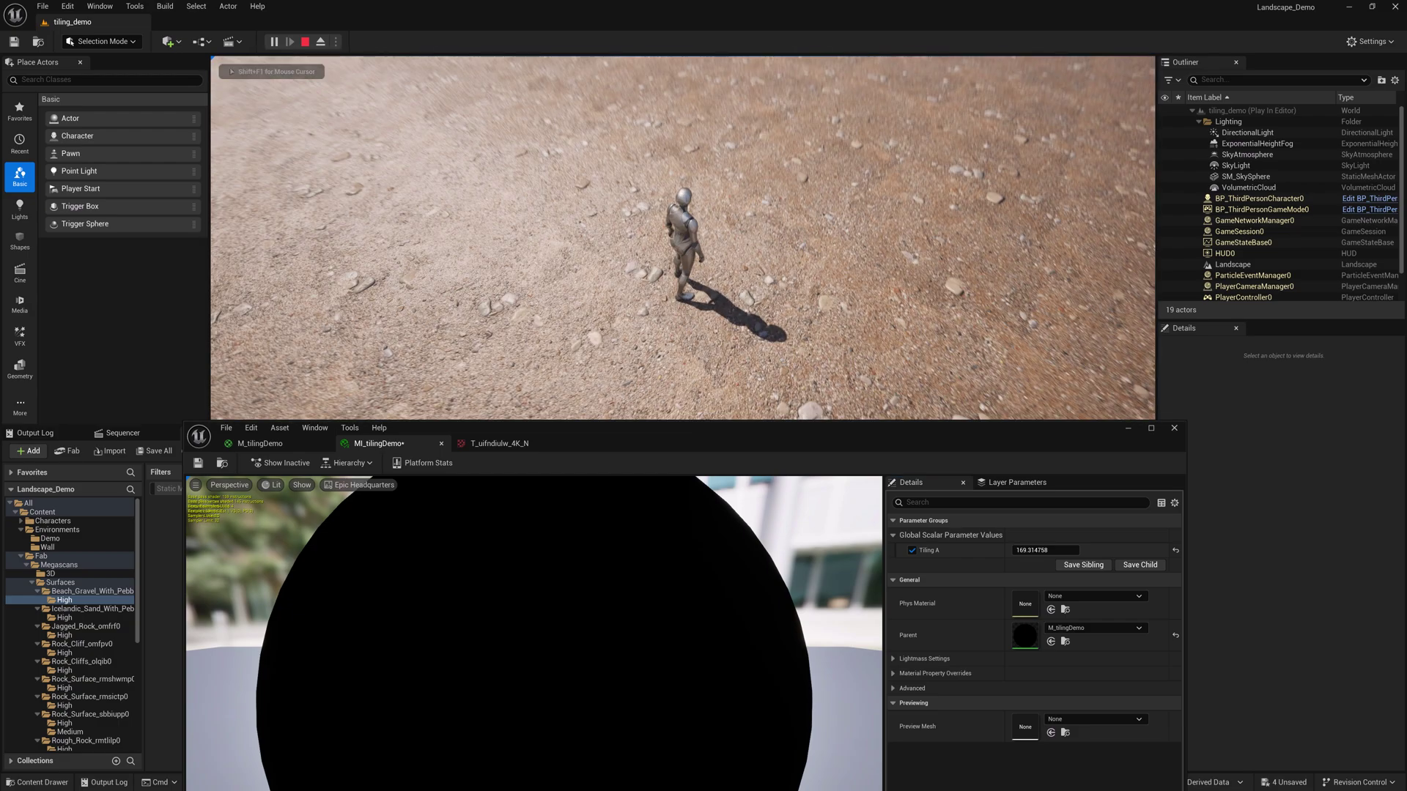
key(w)
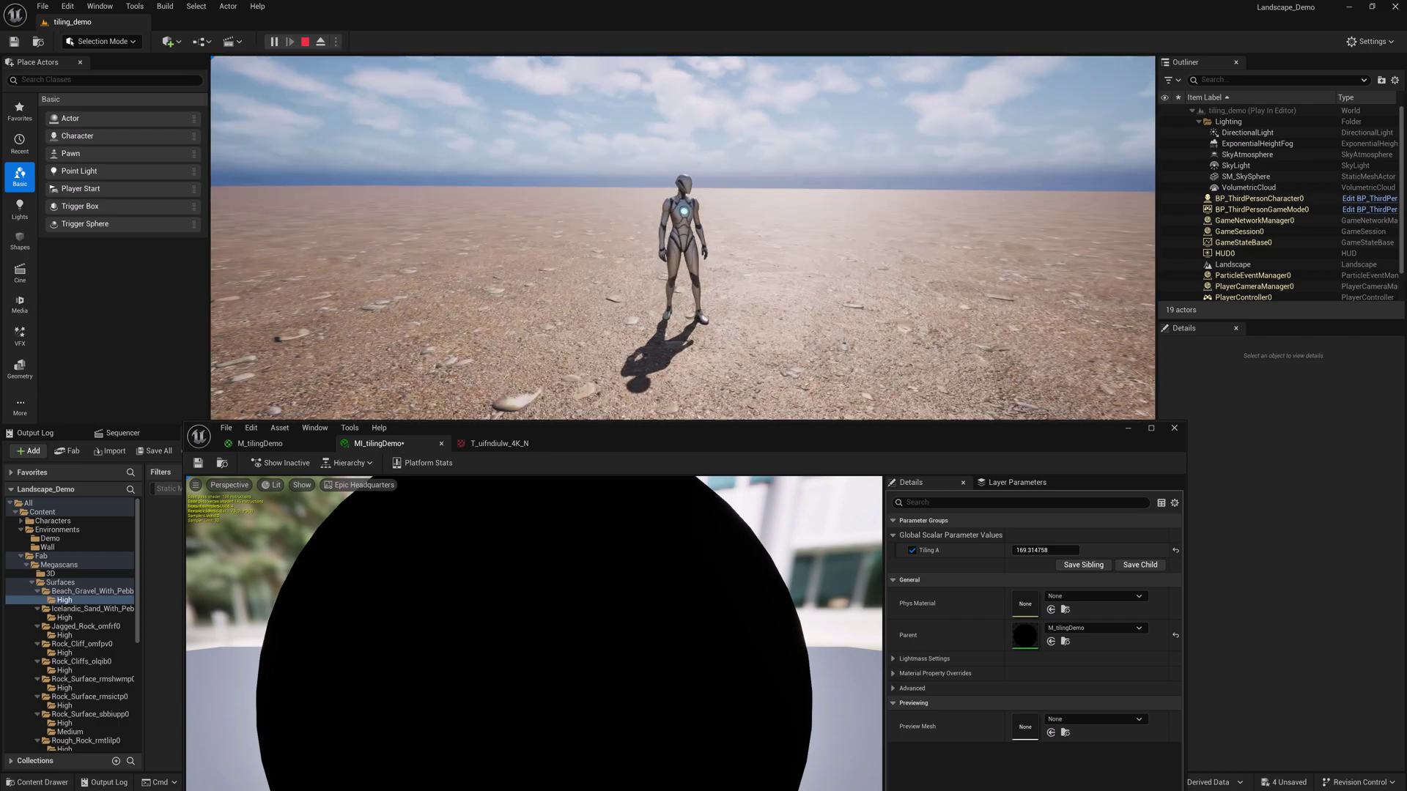
key(a)
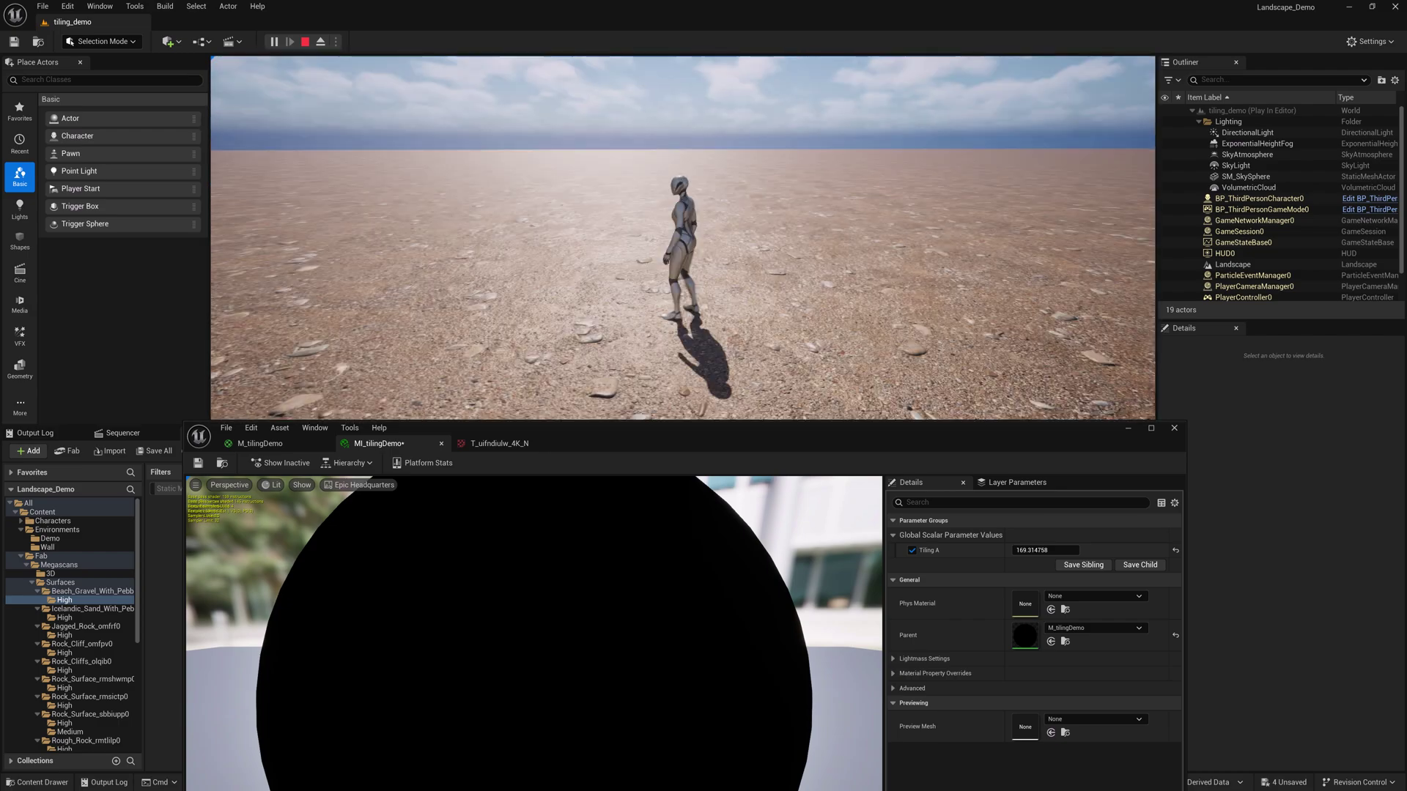
key(w)
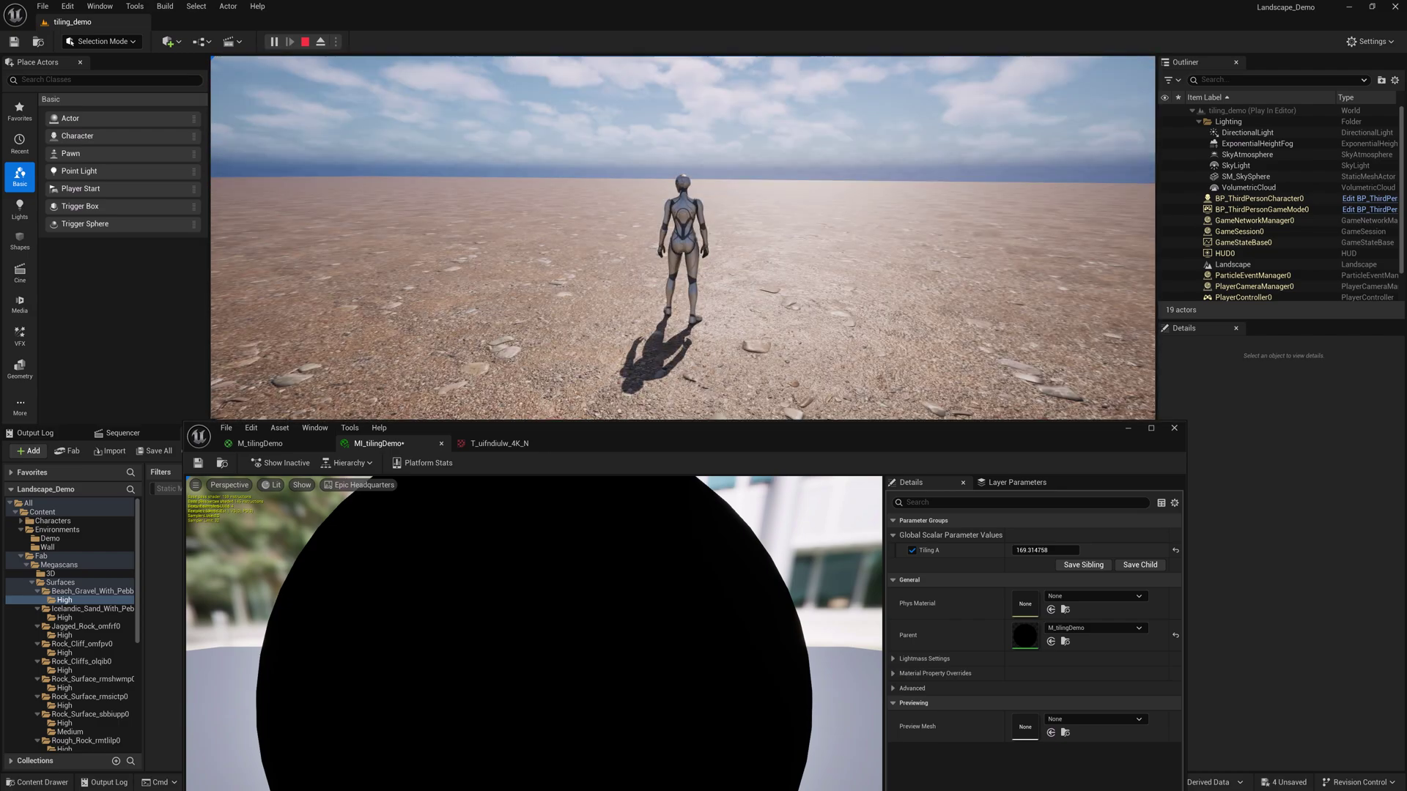
key(Escape)
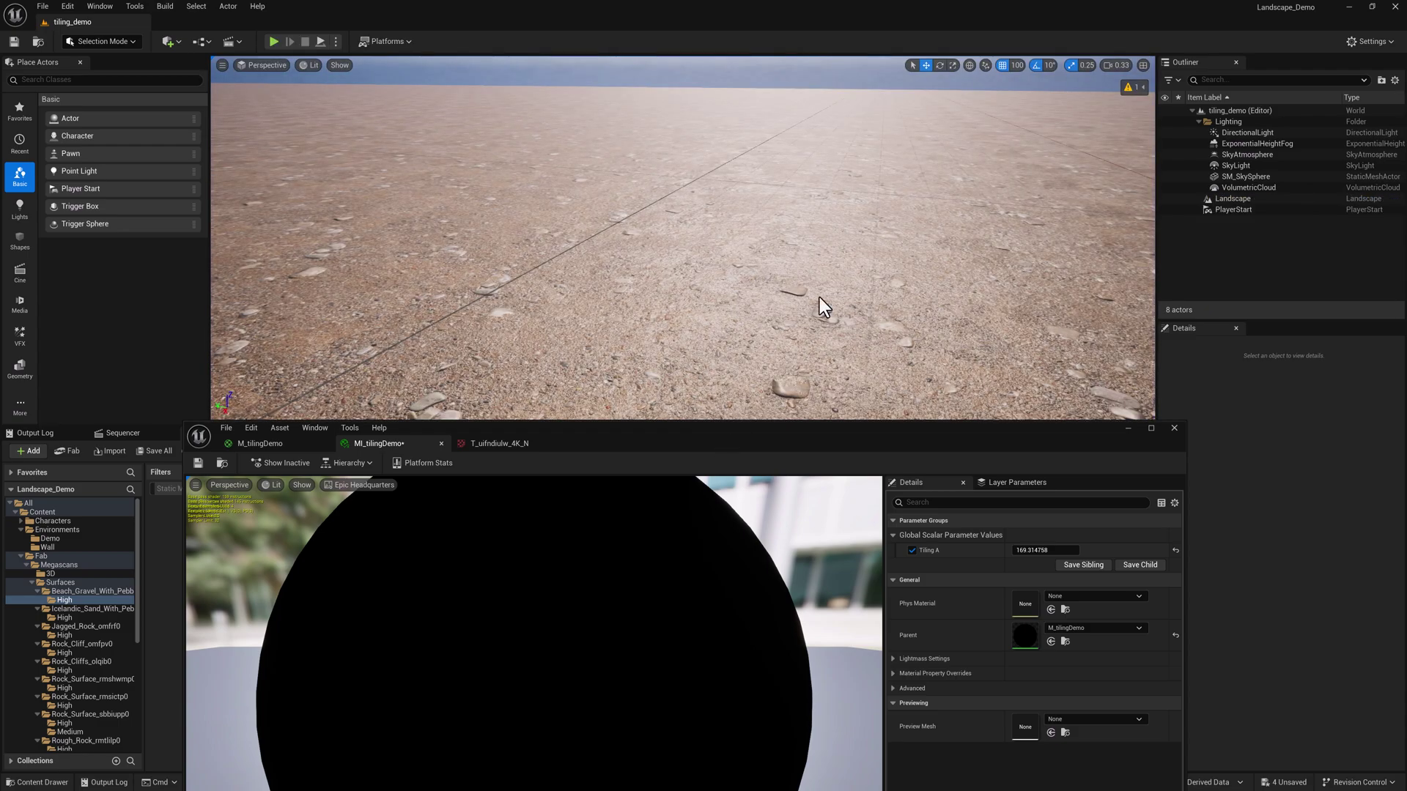
Return to the M_tilingDemo graph and select the upper normal map Texture Sample to review the normal blend.
drag(713, 430, 878, 183)
click(429, 197)
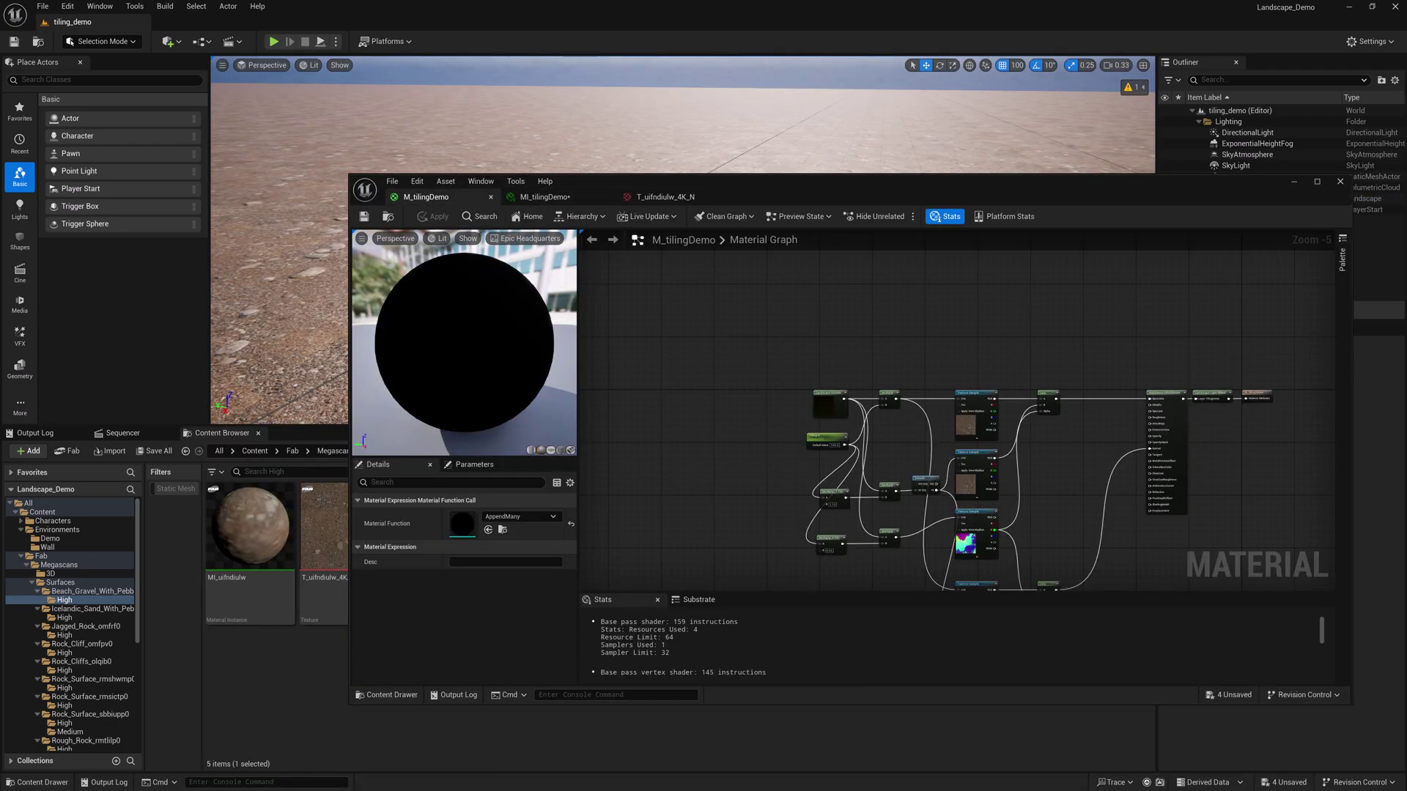
right_drag(789, 581, 788, 425)
click(953, 458)
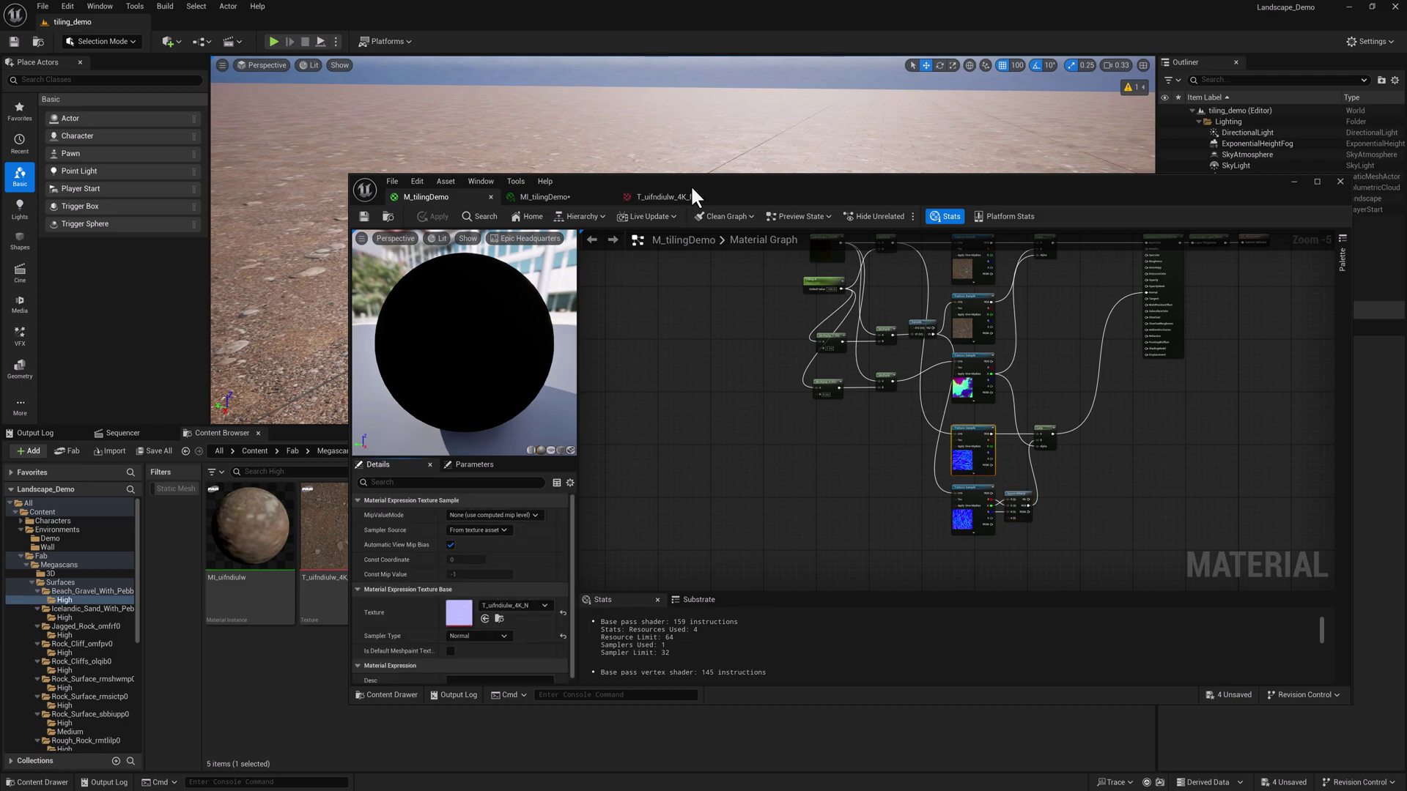
Open the beach gravel 4K ORM texture from its content folder and examine its red, green and blue channels one at a time.
drag(850, 191, 1406, 202)
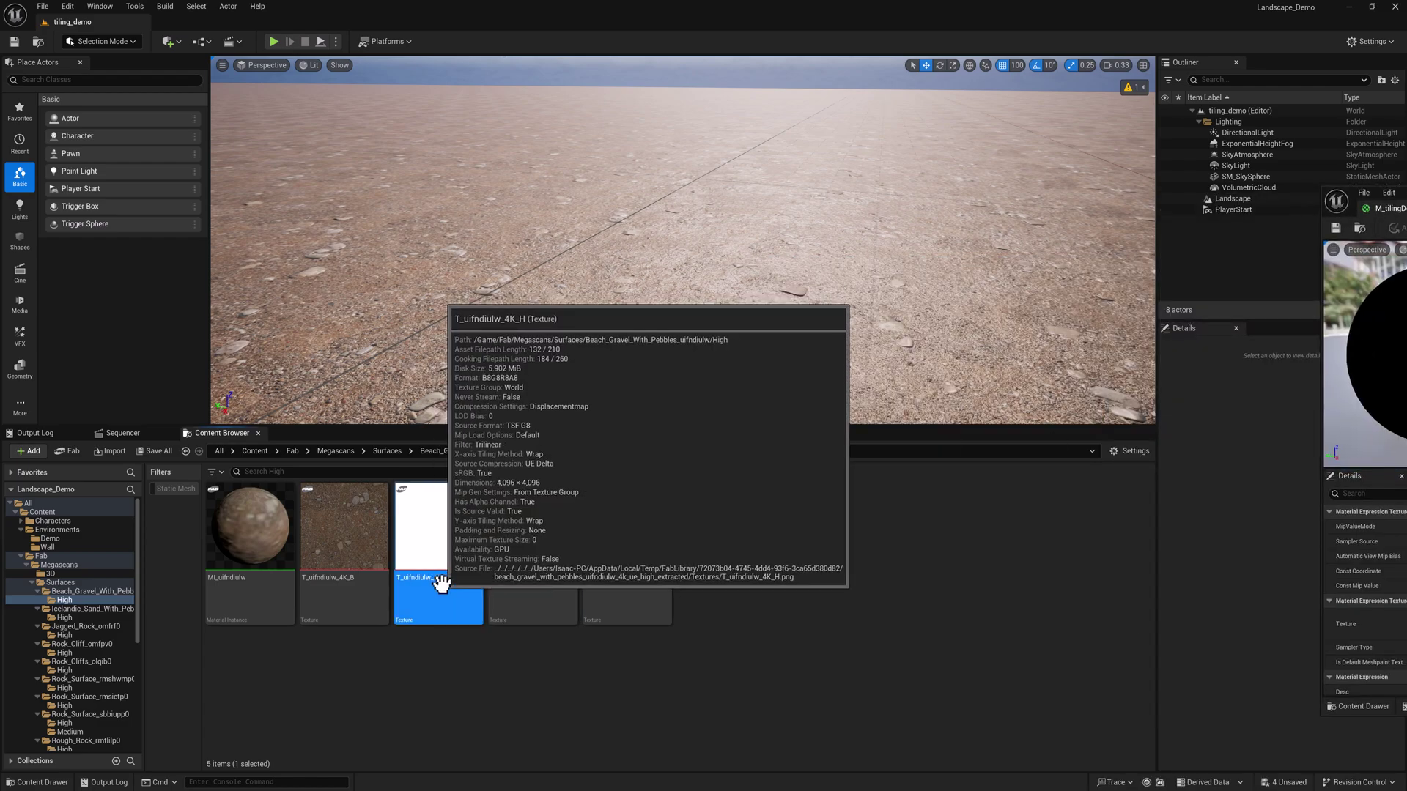
click(438, 572)
click(640, 574)
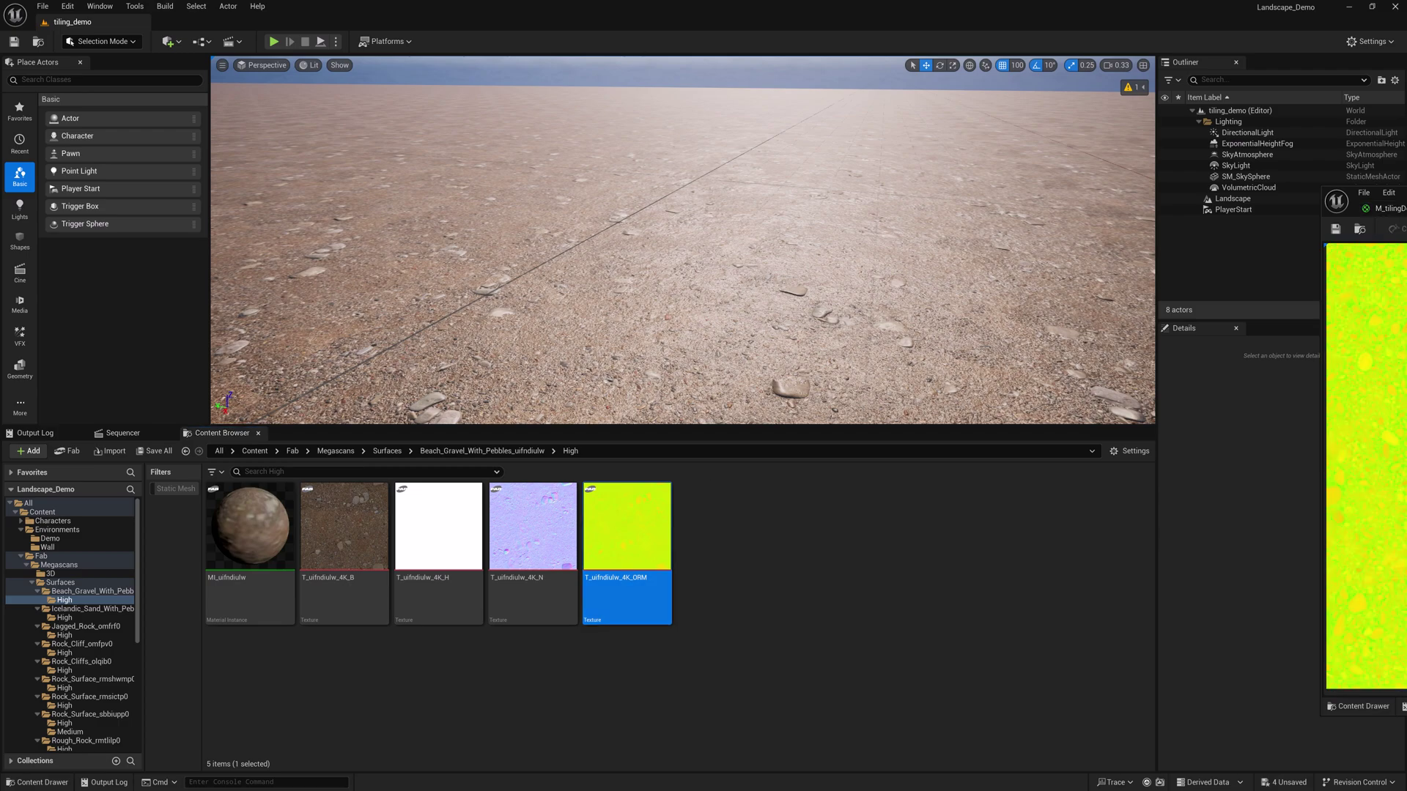
drag(1406, 194, 665, 138)
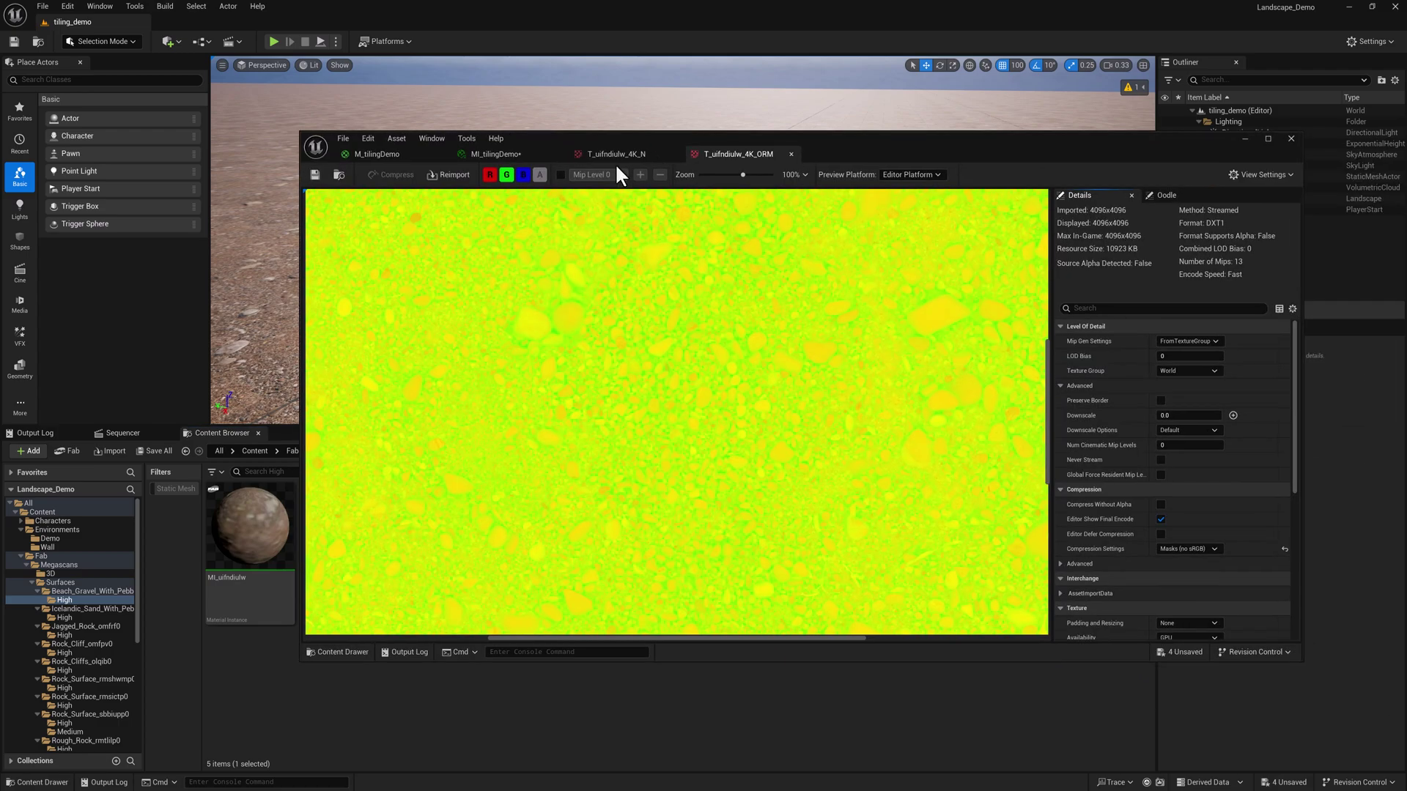
click(506, 175)
click(523, 175)
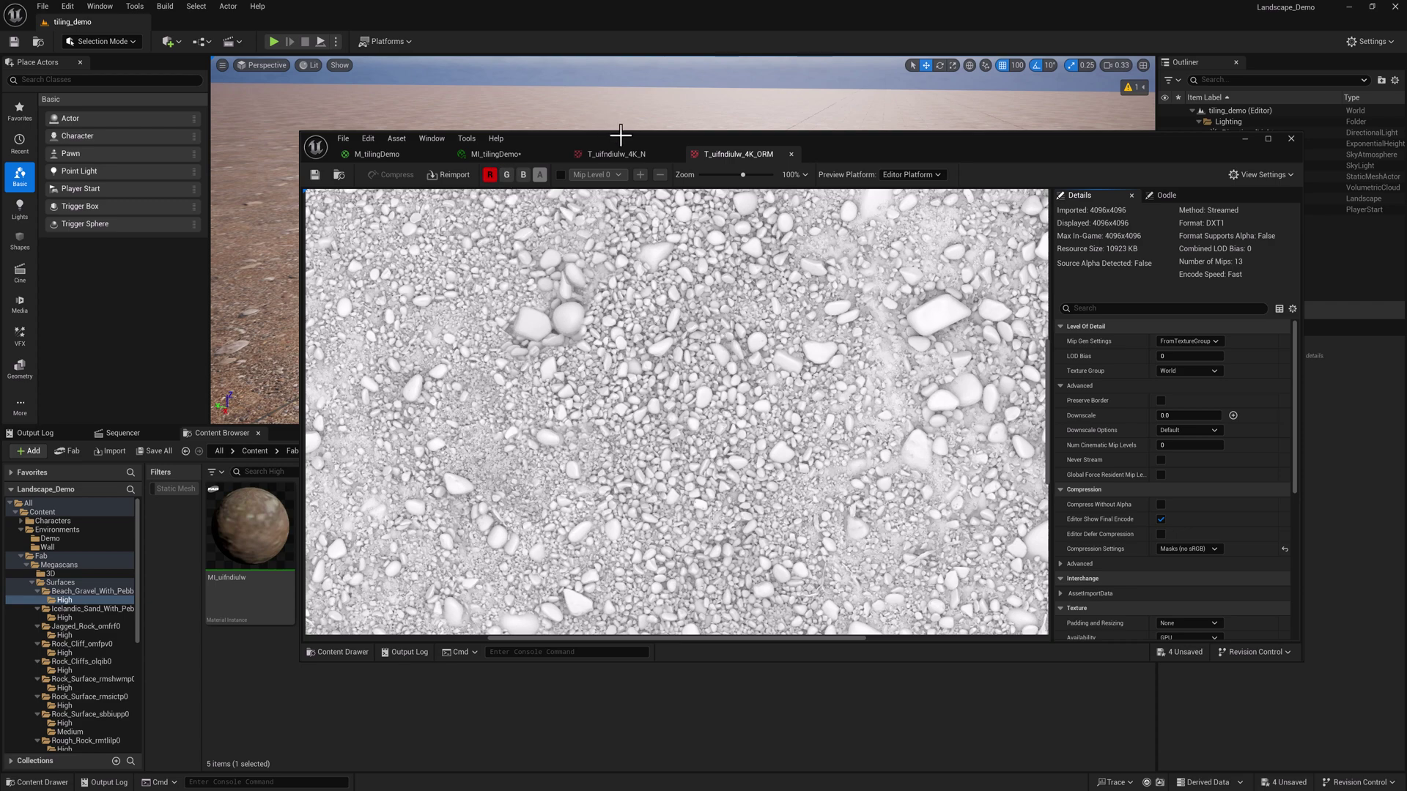
click(491, 176)
click(506, 176)
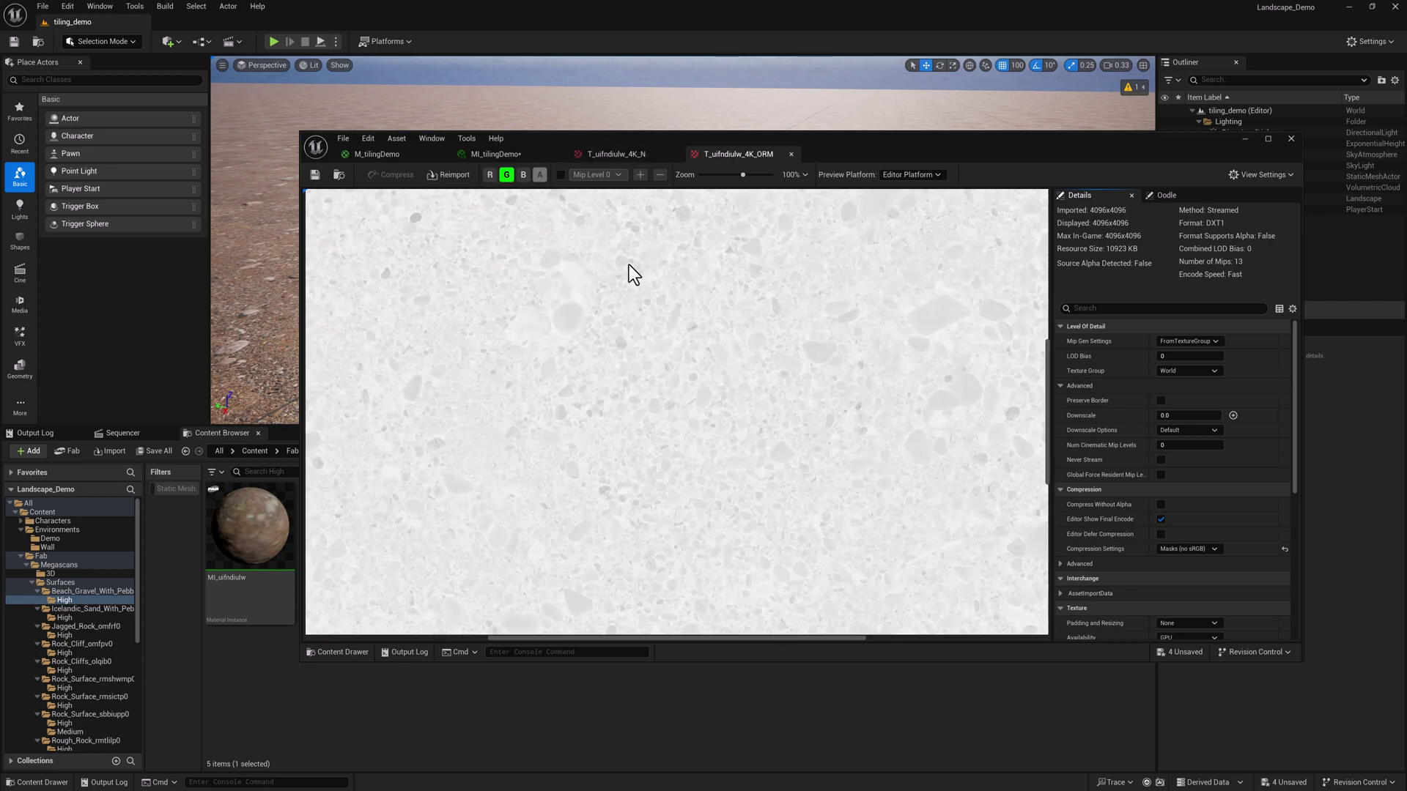
click(509, 176)
click(523, 174)
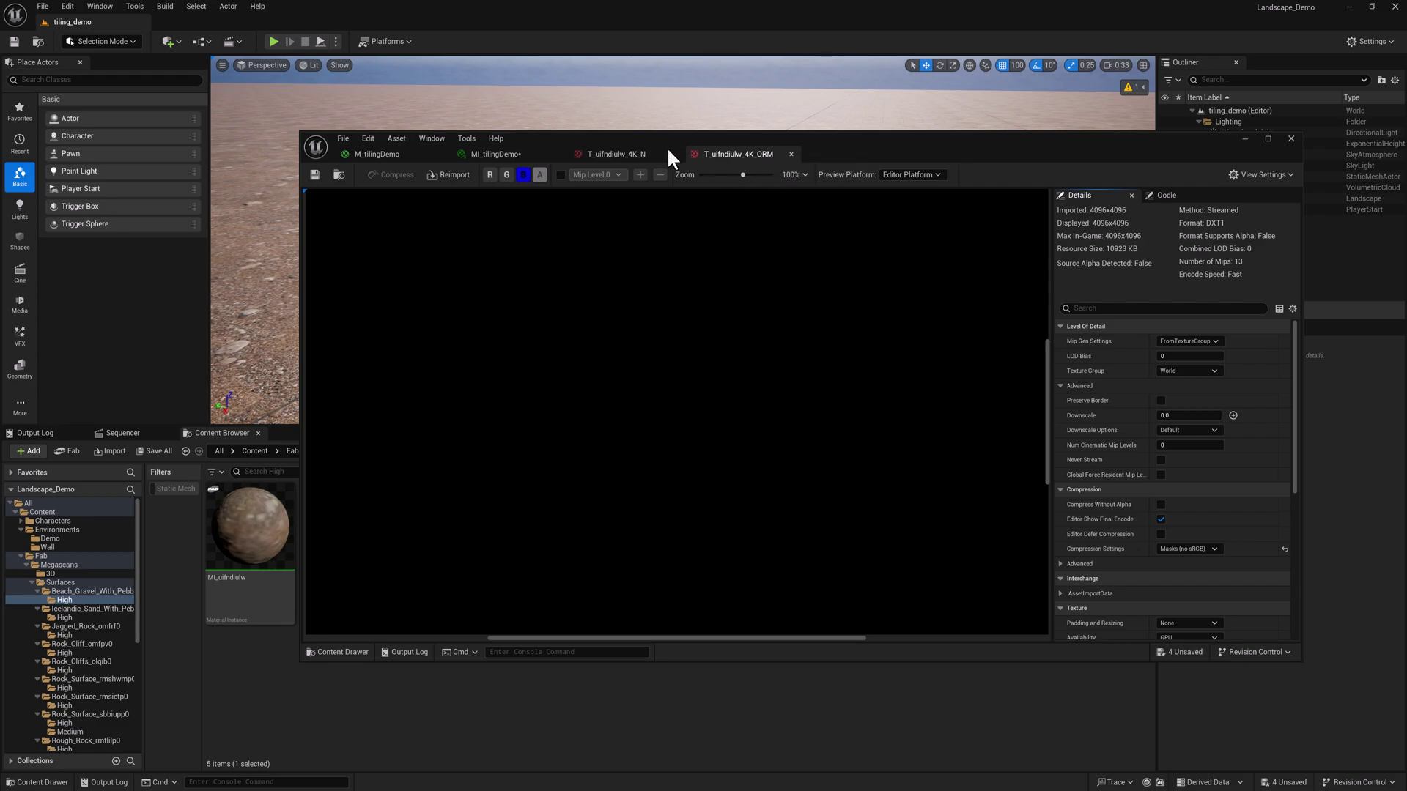
Move the texture editor aside and select the beach gravel 4K height texture in its content folder.
drag(669, 147, 1406, 224)
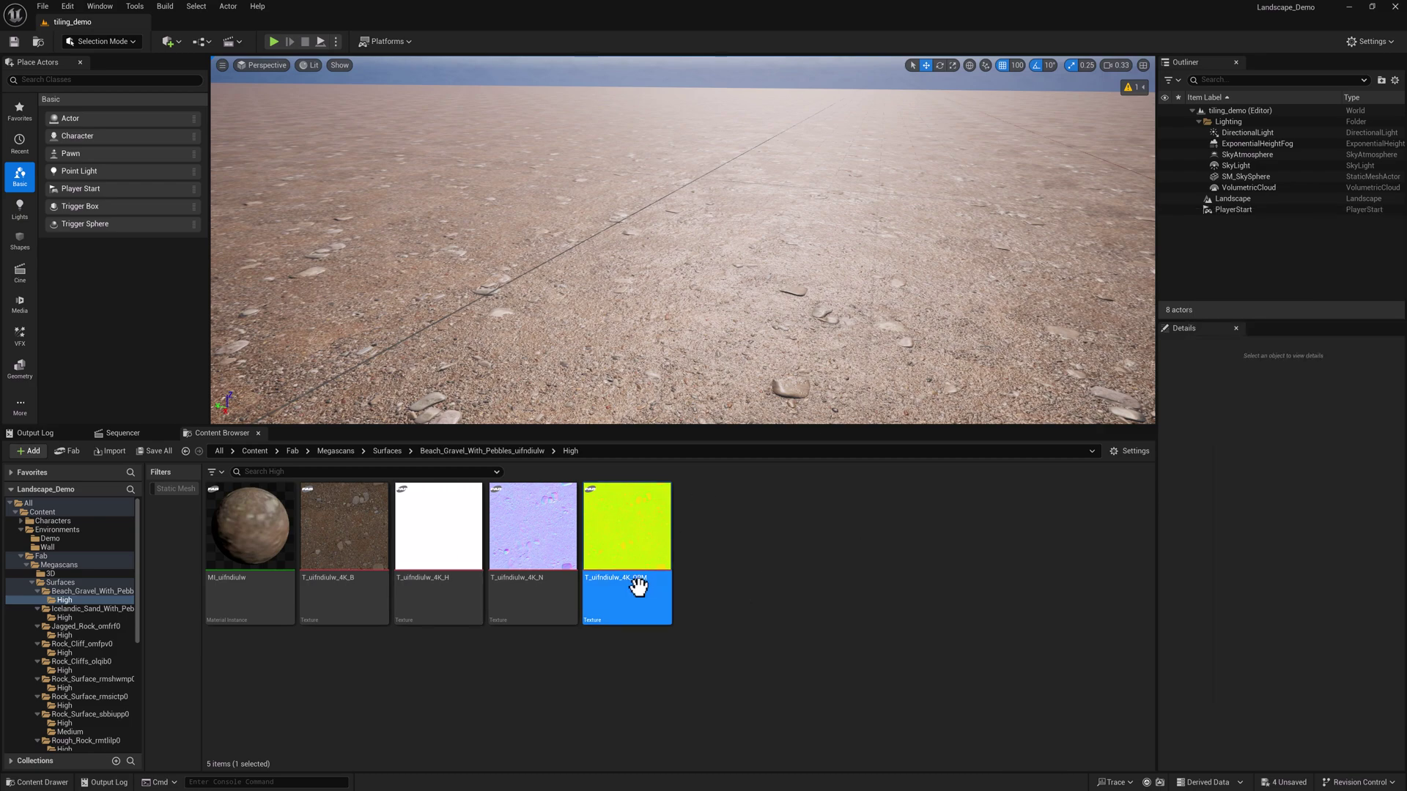
mouse_move(638, 579)
click(442, 540)
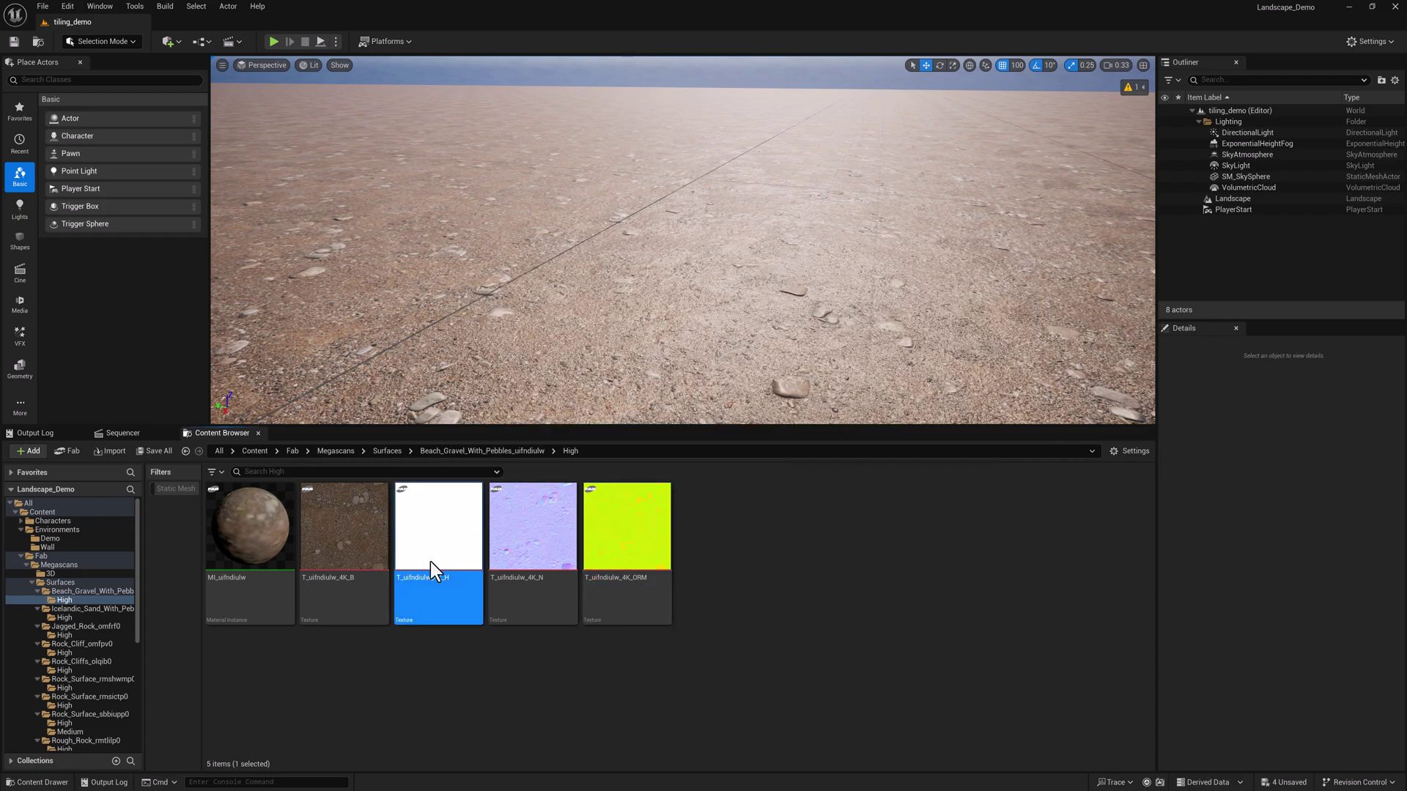
Set the beach gravel height texture's compression to Masks (no sRGB), save the texture and close its editor.
drag(1406, 151, 713, 83)
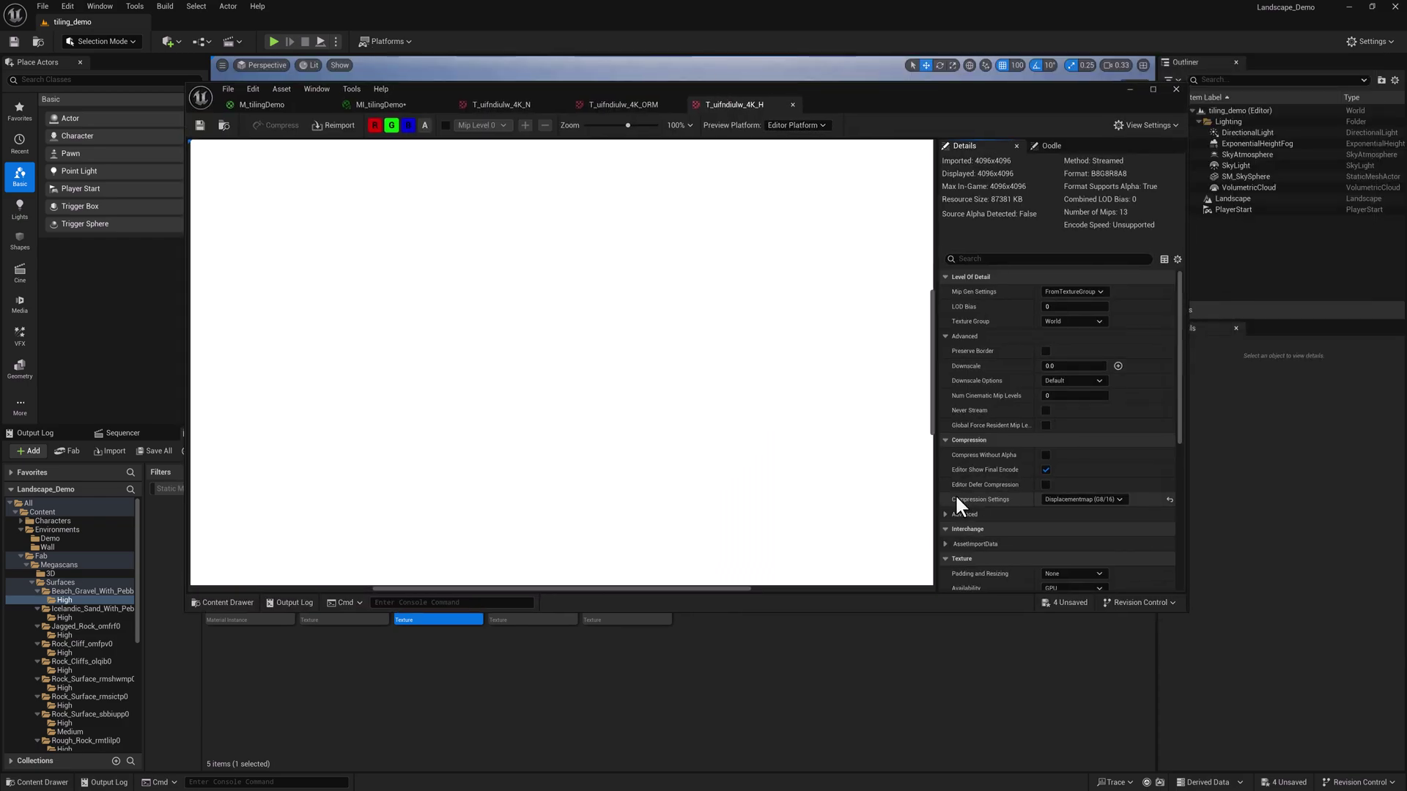
click(1094, 501)
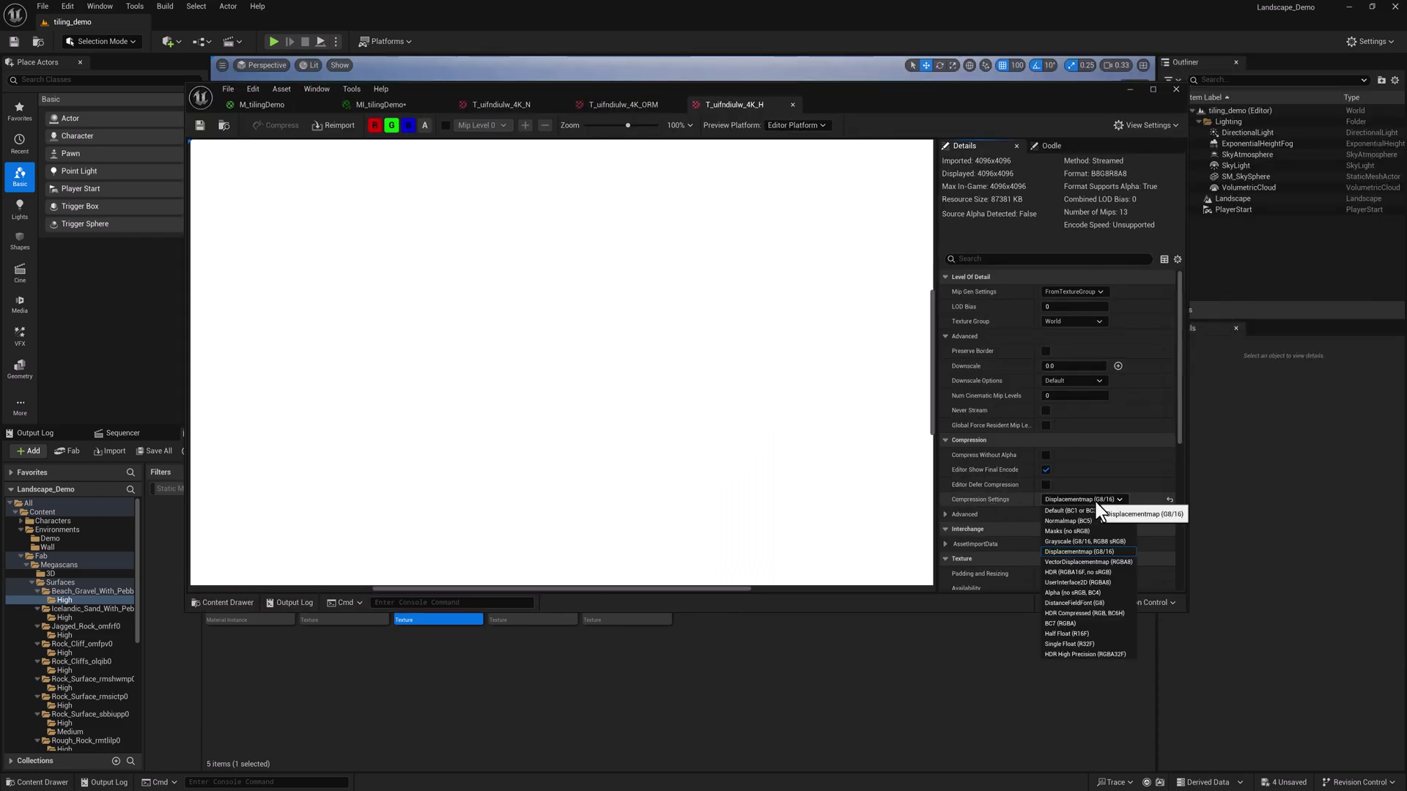
click(1080, 531)
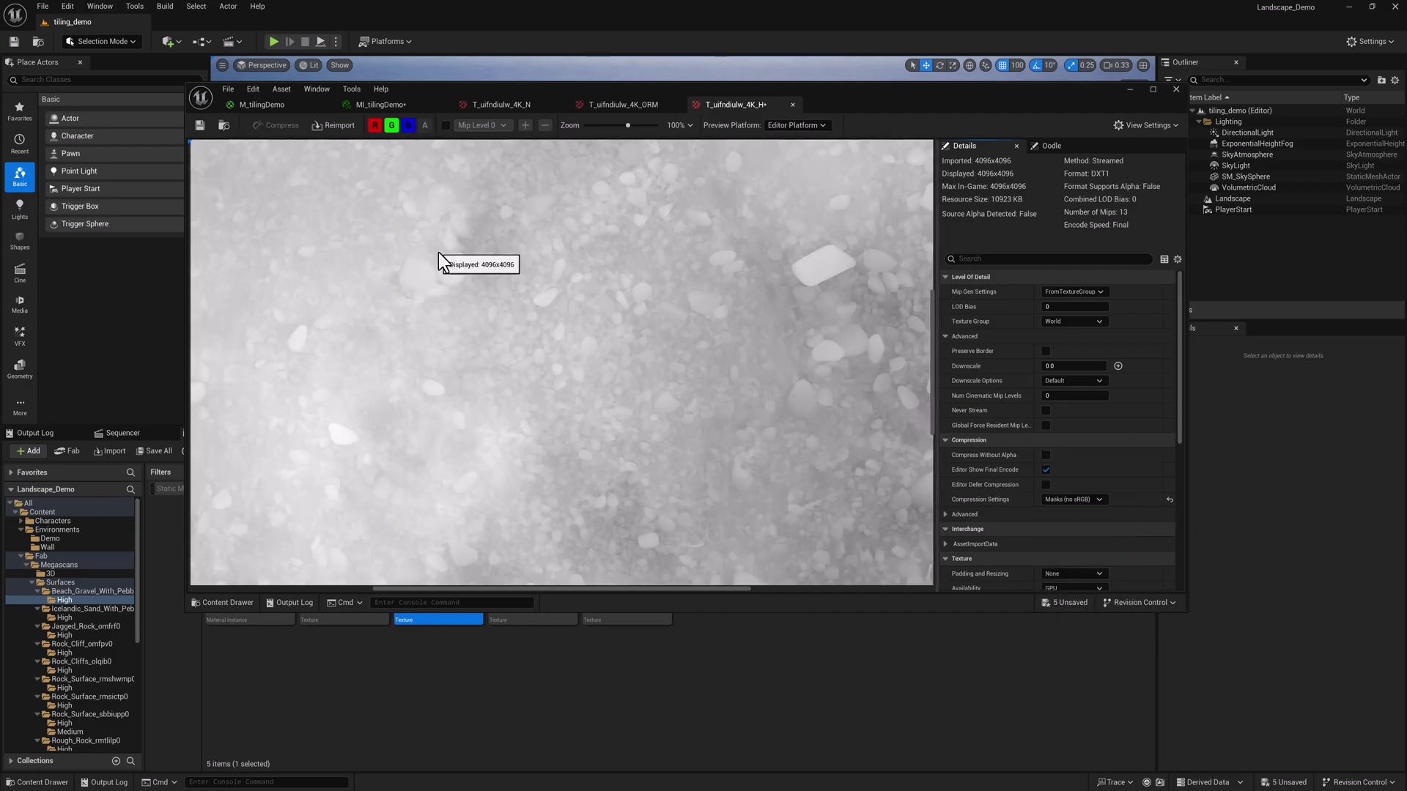
click(201, 125)
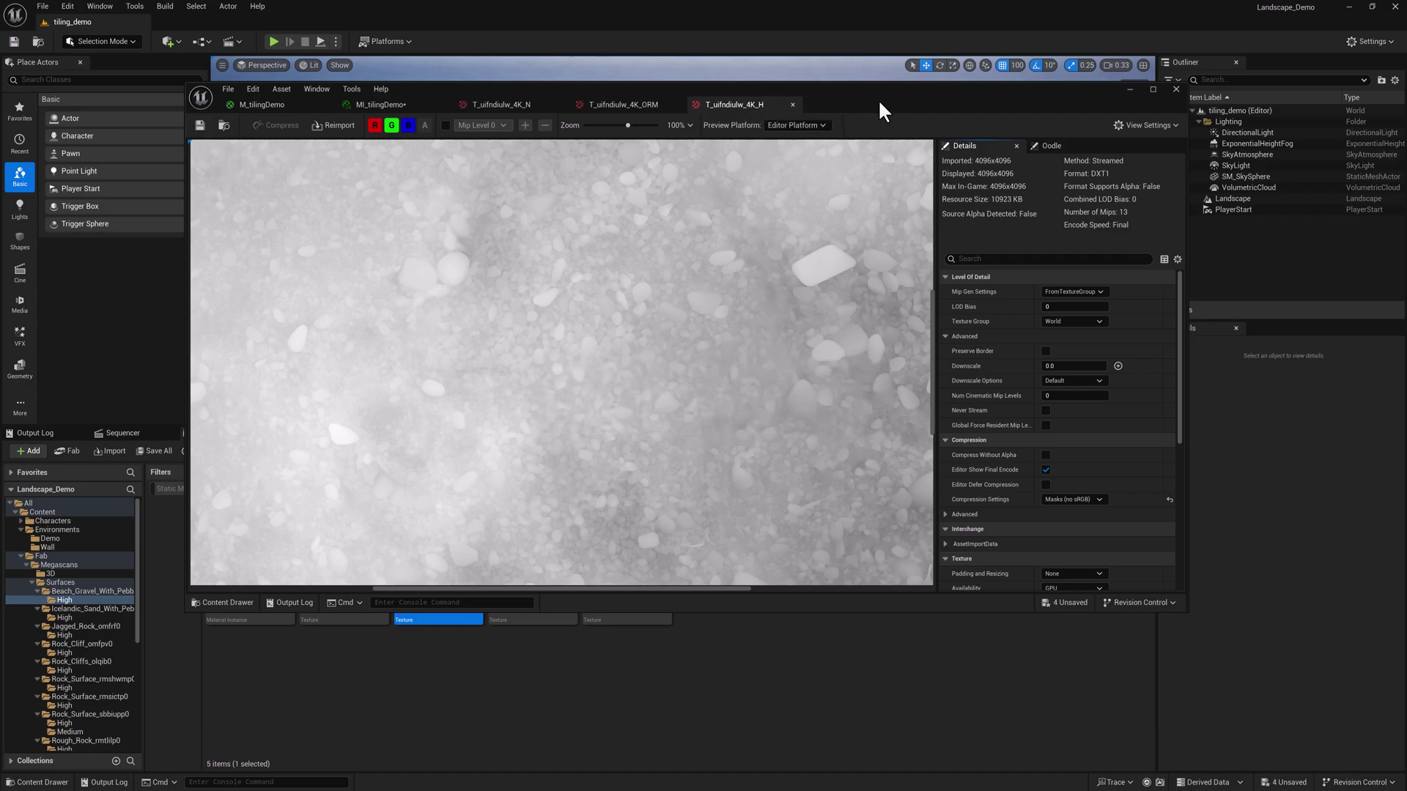
click(1176, 89)
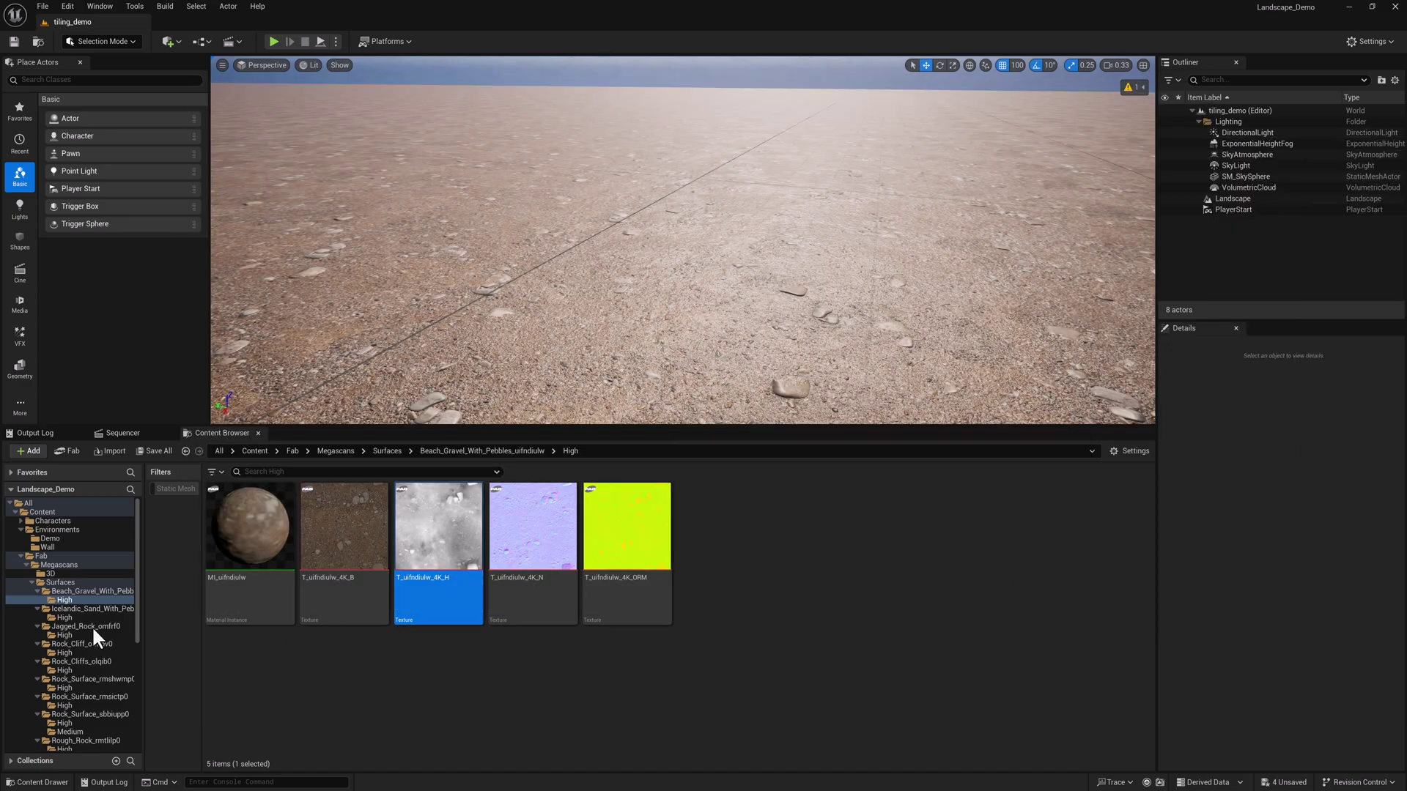
Create a Texture Graph asset named TG_ORM_ORD in the Environments/Demo folder.
click(47, 541)
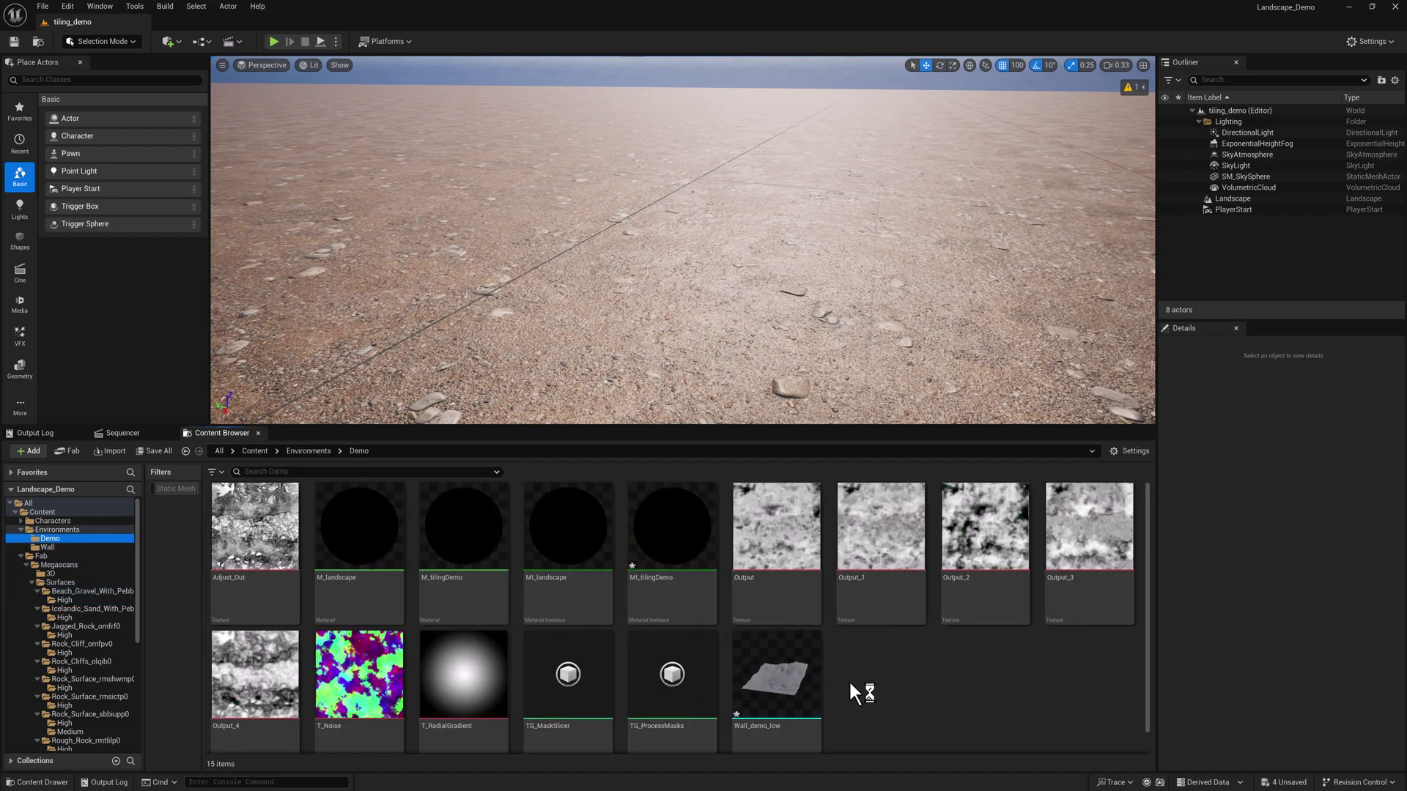
right_click(864, 677)
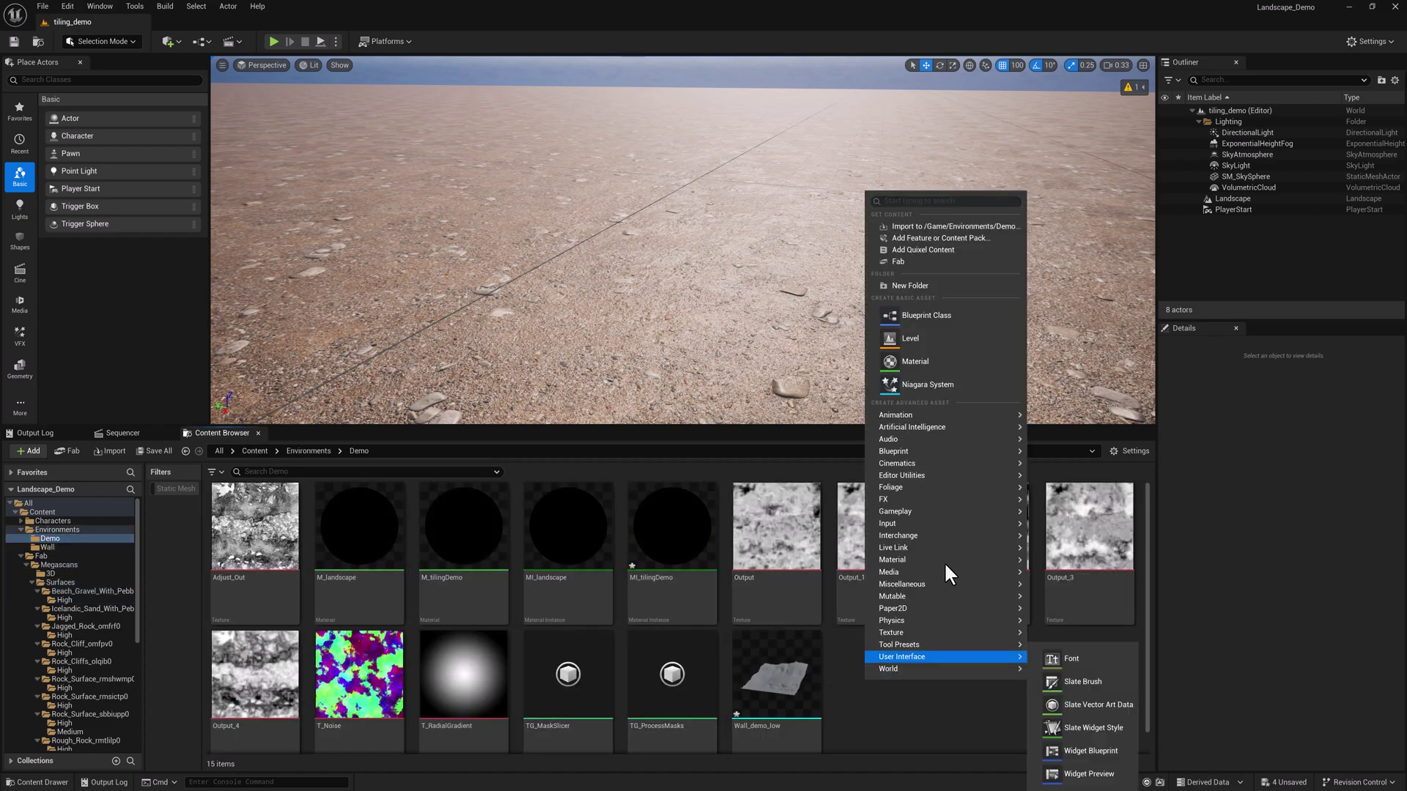
mouse_move(904, 630)
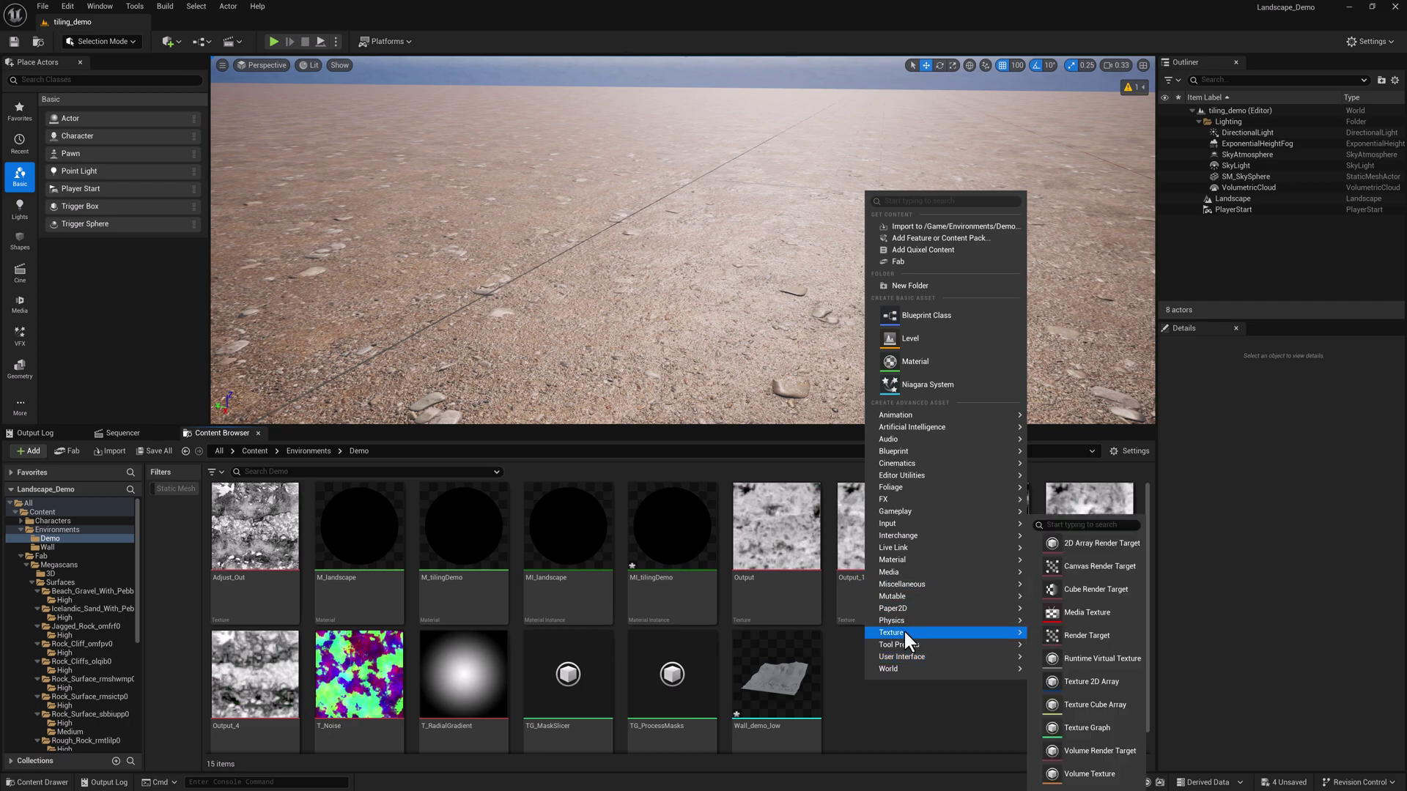
click(1074, 730)
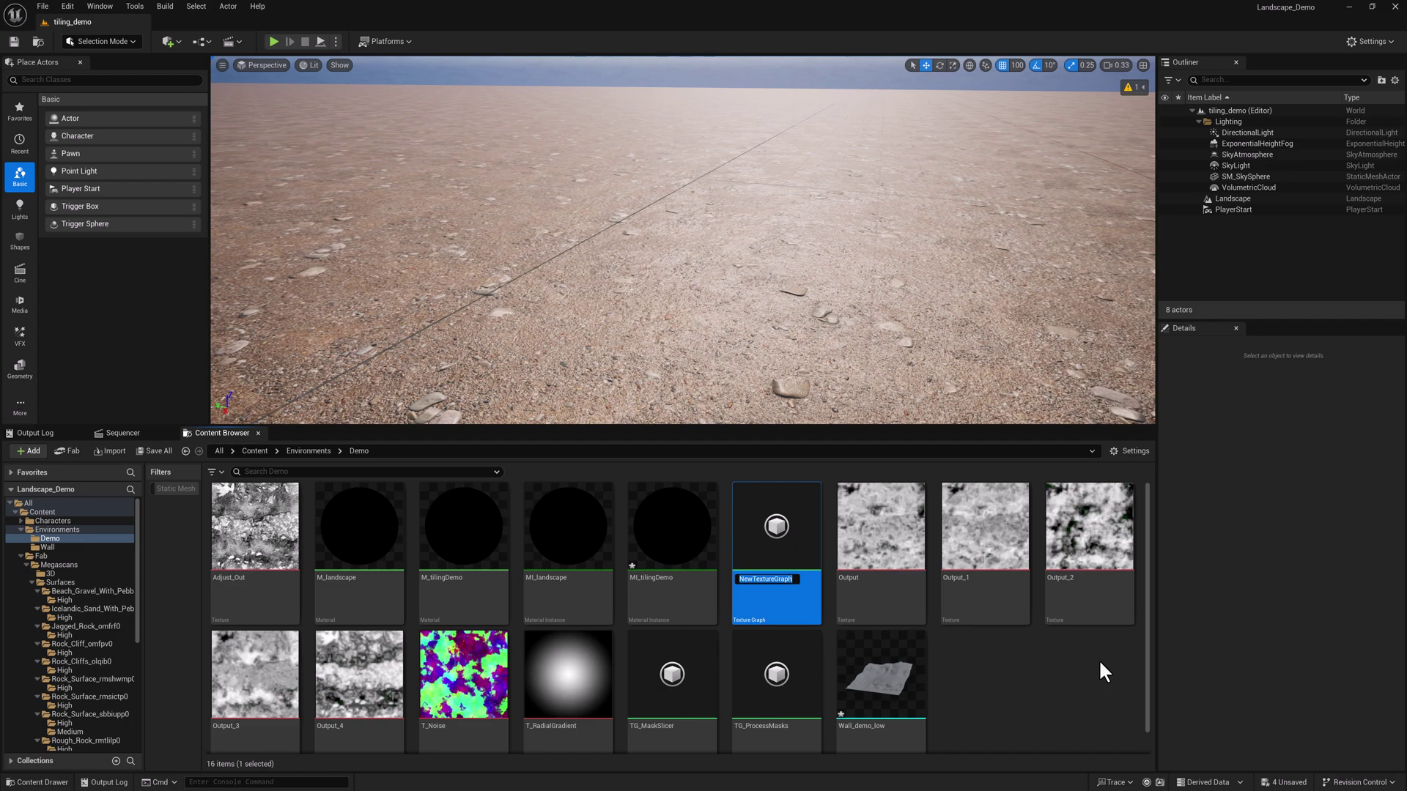
text(TG)
text(_ORM_ORD)
key(Return)
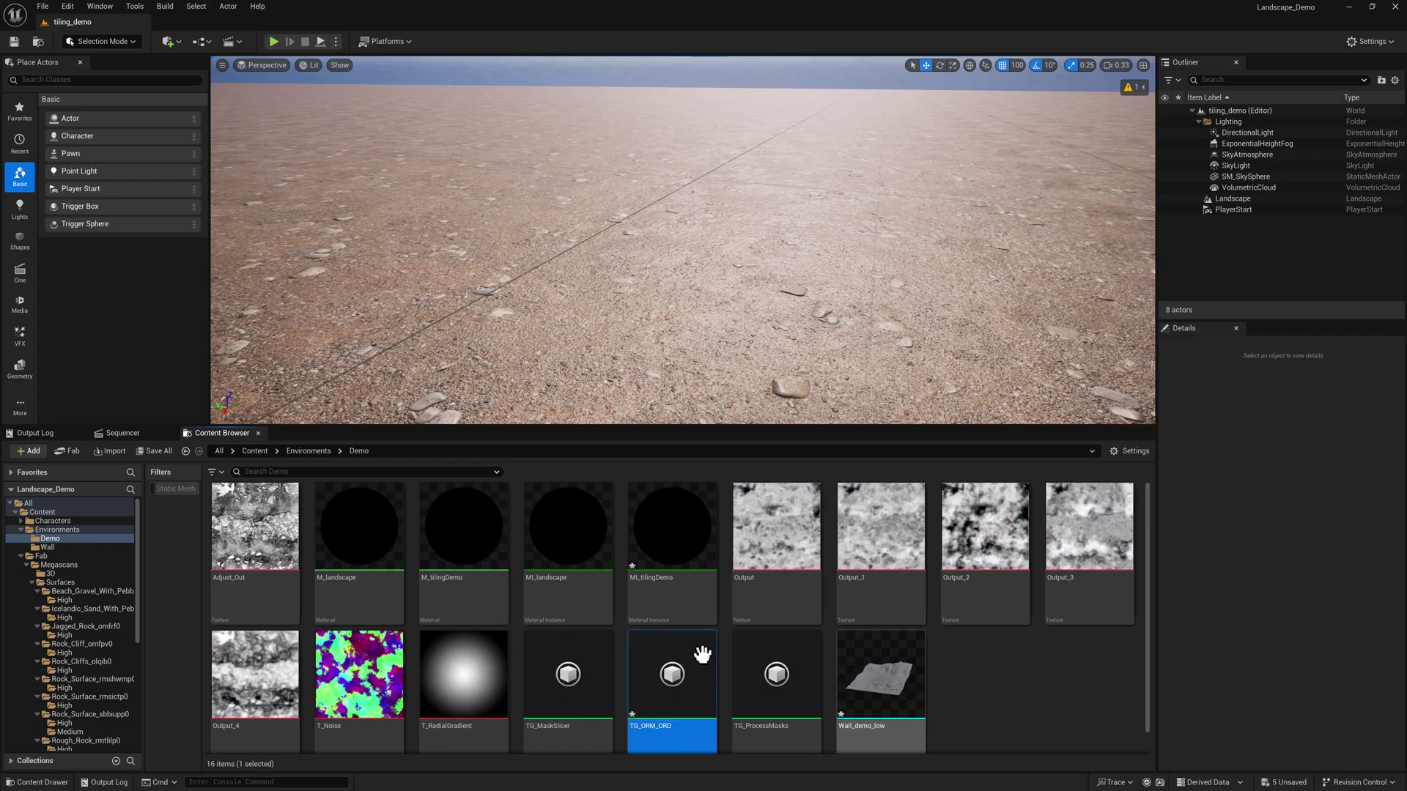
Save the TG_ORM_ORD texture graph asset and open it for editing.
right_click(672, 658)
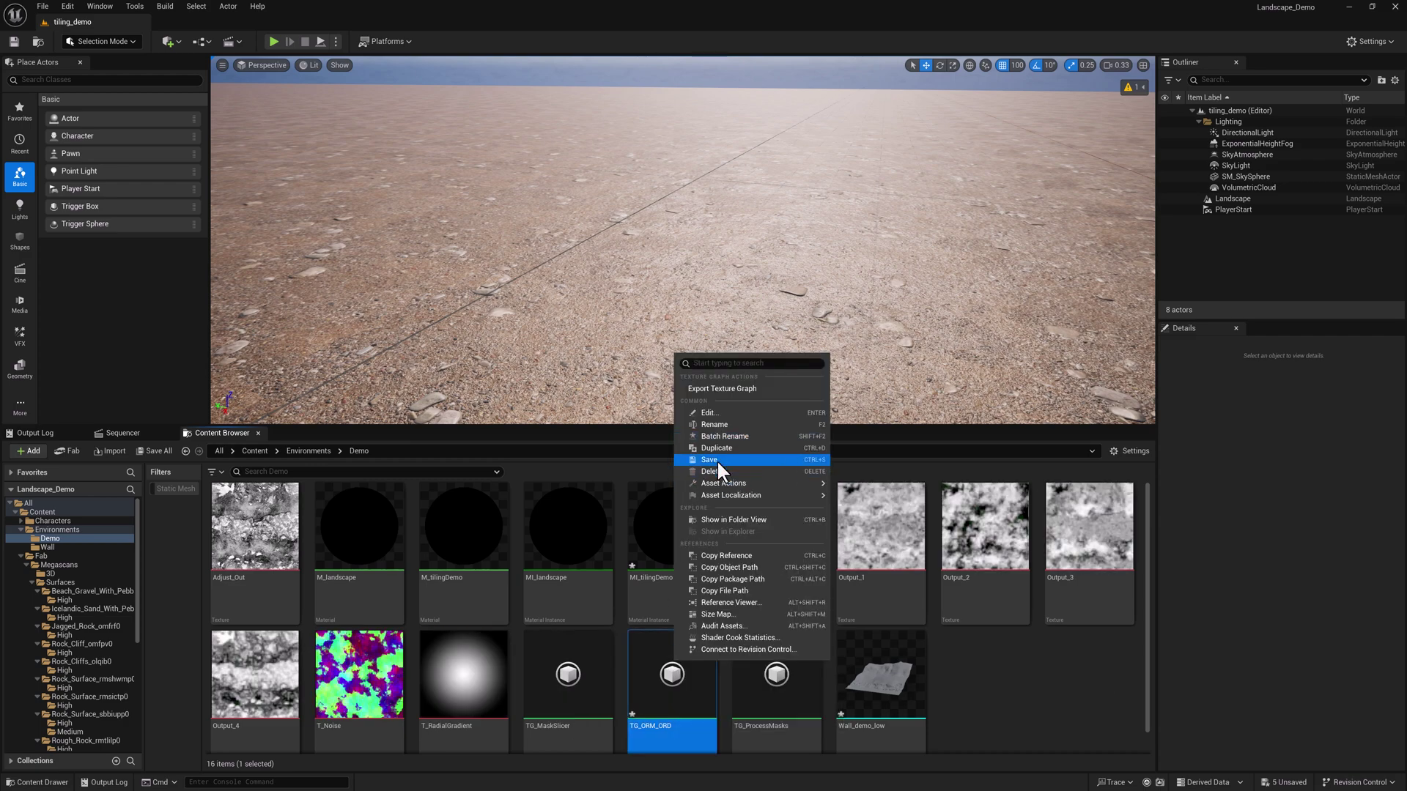
click(716, 459)
double_click(661, 671)
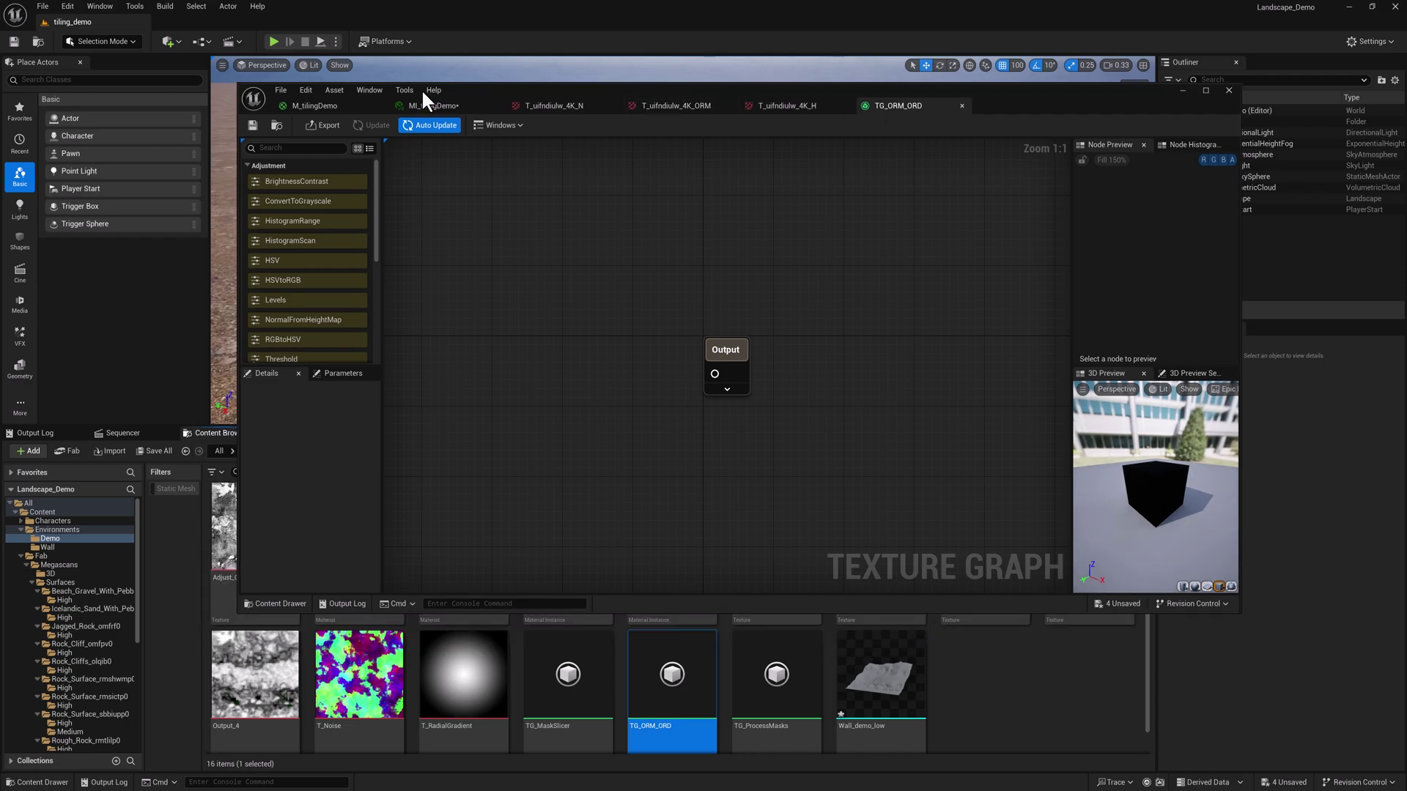
Add the beach gravel 4K height and ORM textures to the TG_ORM_ORD graph, and space the nodes out from the Output node.
click(553, 108)
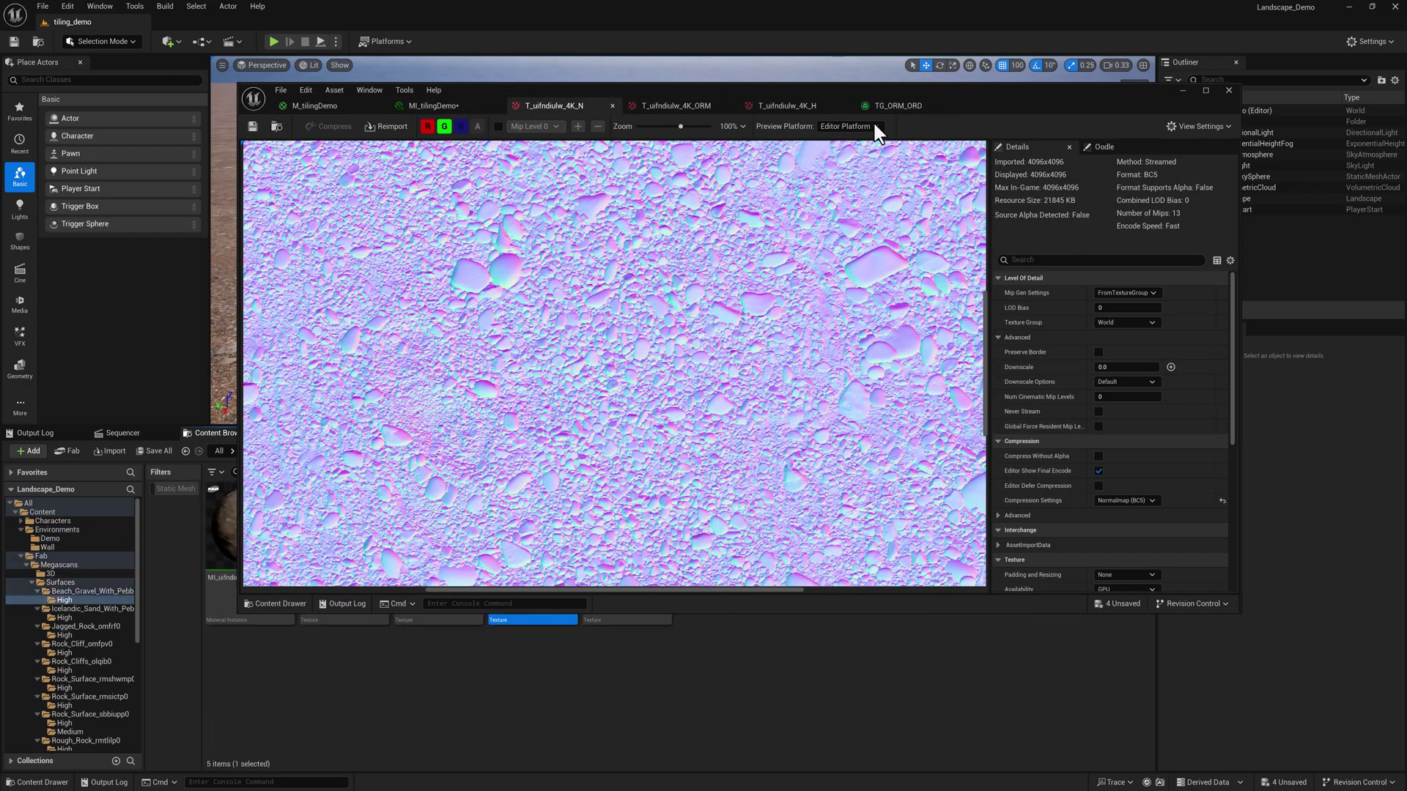
click(894, 106)
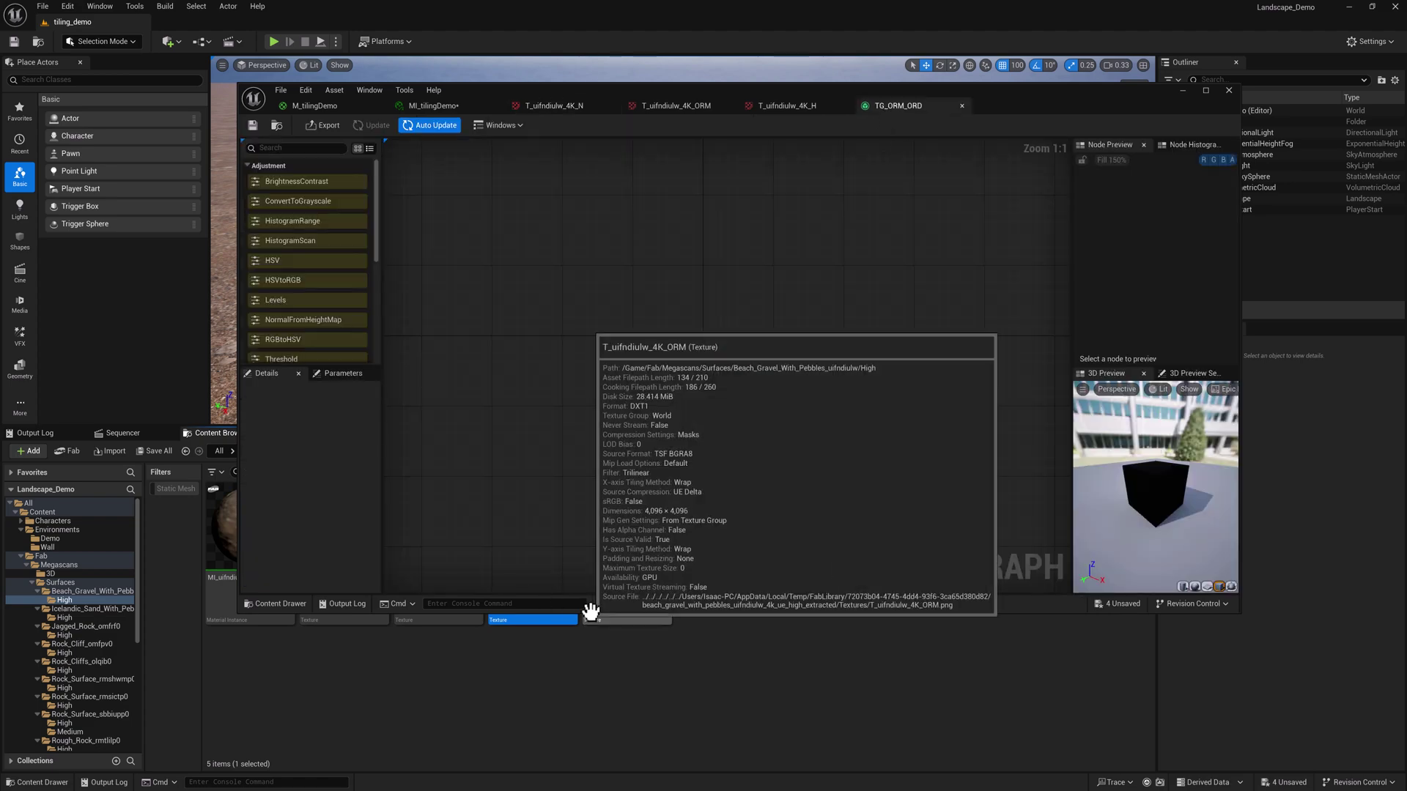
drag(590, 614, 557, 457)
drag(461, 521, 463, 255)
drag(637, 489, 506, 388)
click(634, 347)
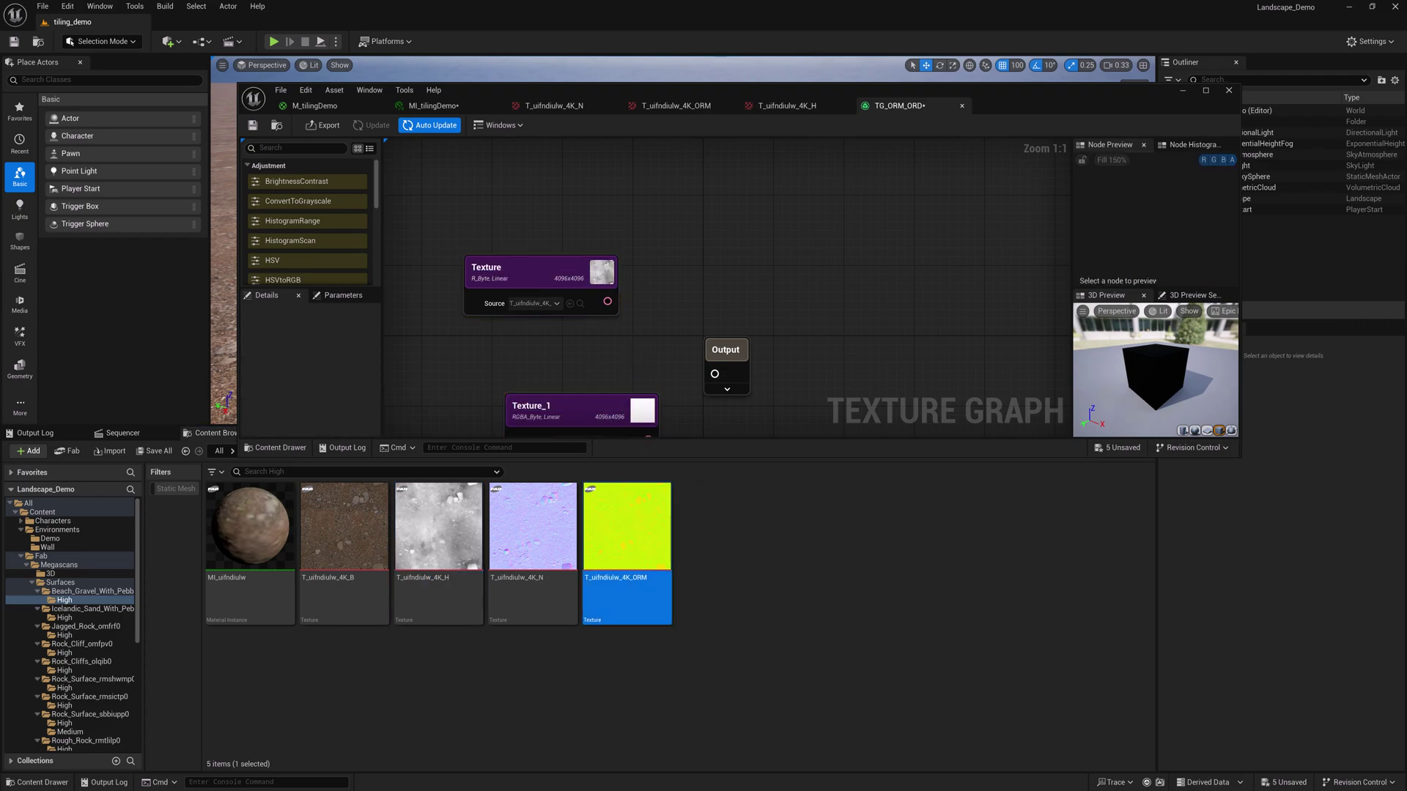
right_drag(634, 347, 658, 297)
drag(615, 315, 556, 330)
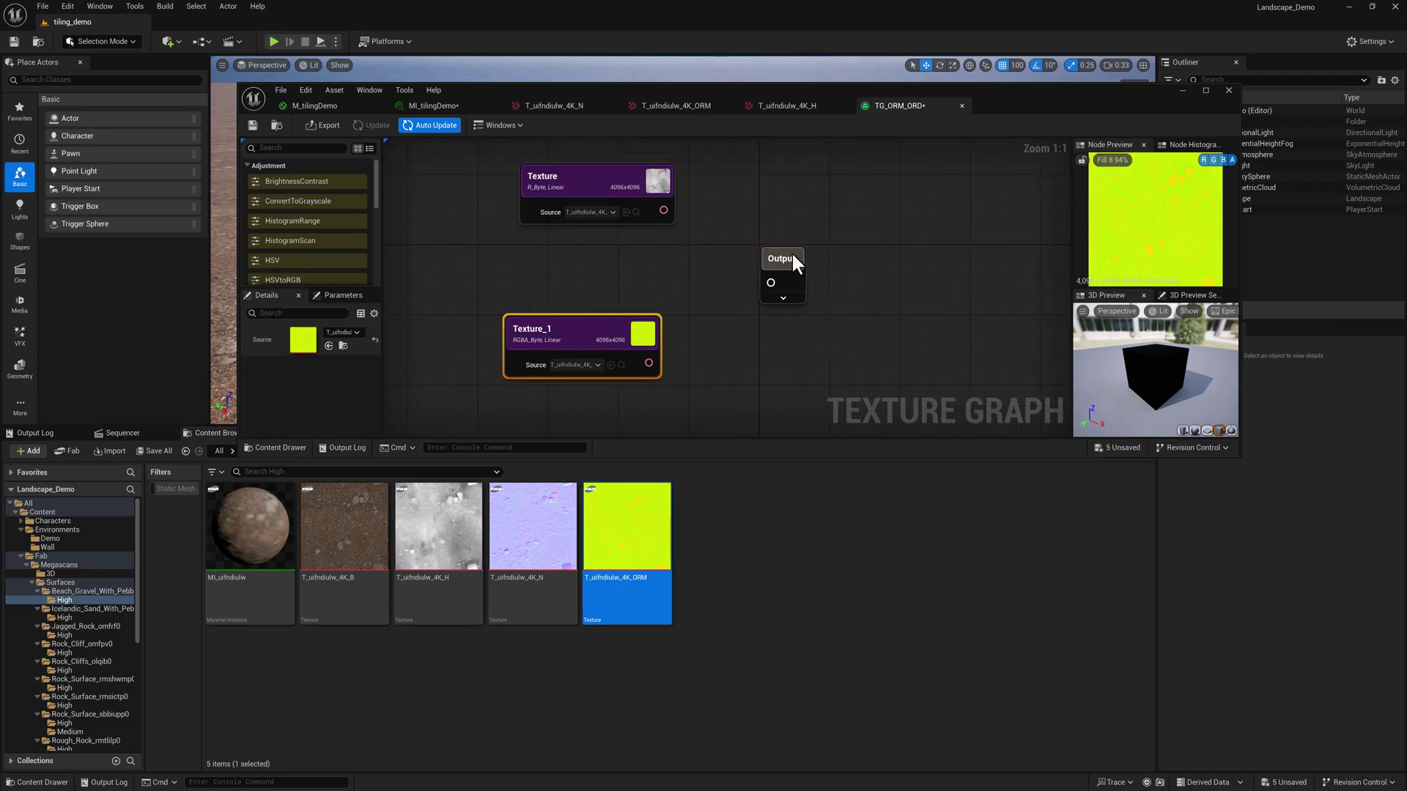
drag(796, 252, 1000, 260)
Add a CombineChannels node from the ORM texture's output and place it before the Output node.
drag(644, 363, 740, 291)
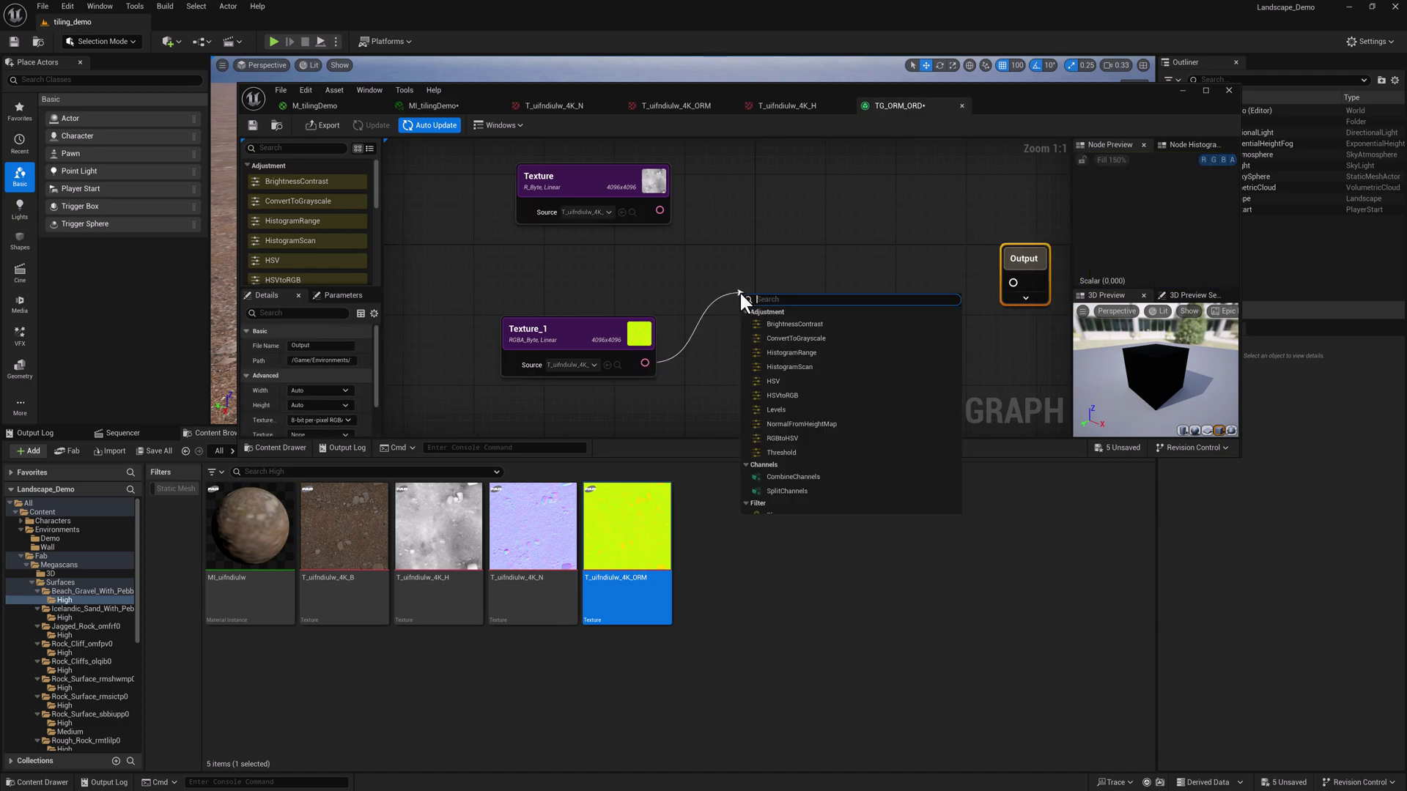
text(combibn)
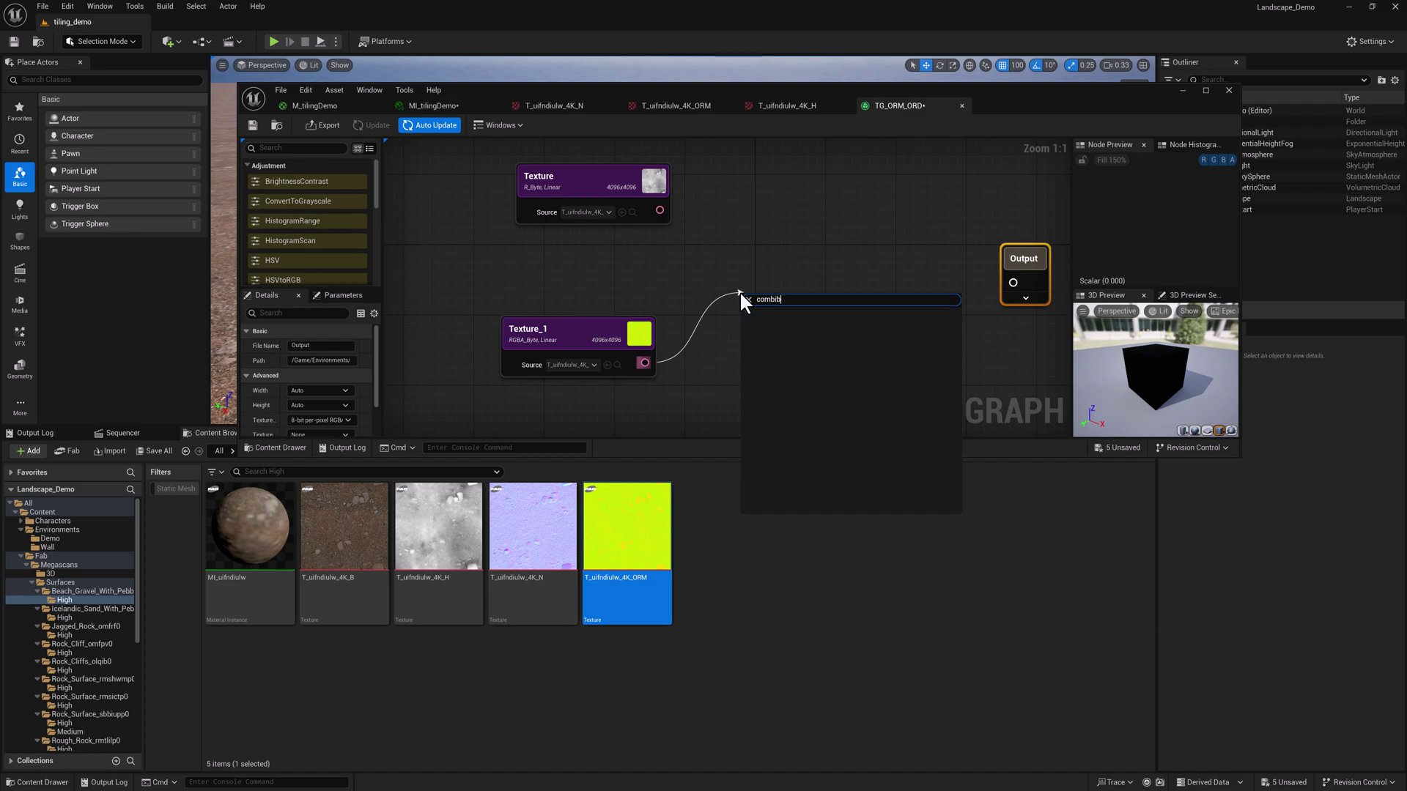
key(BackSpace)
click(781, 323)
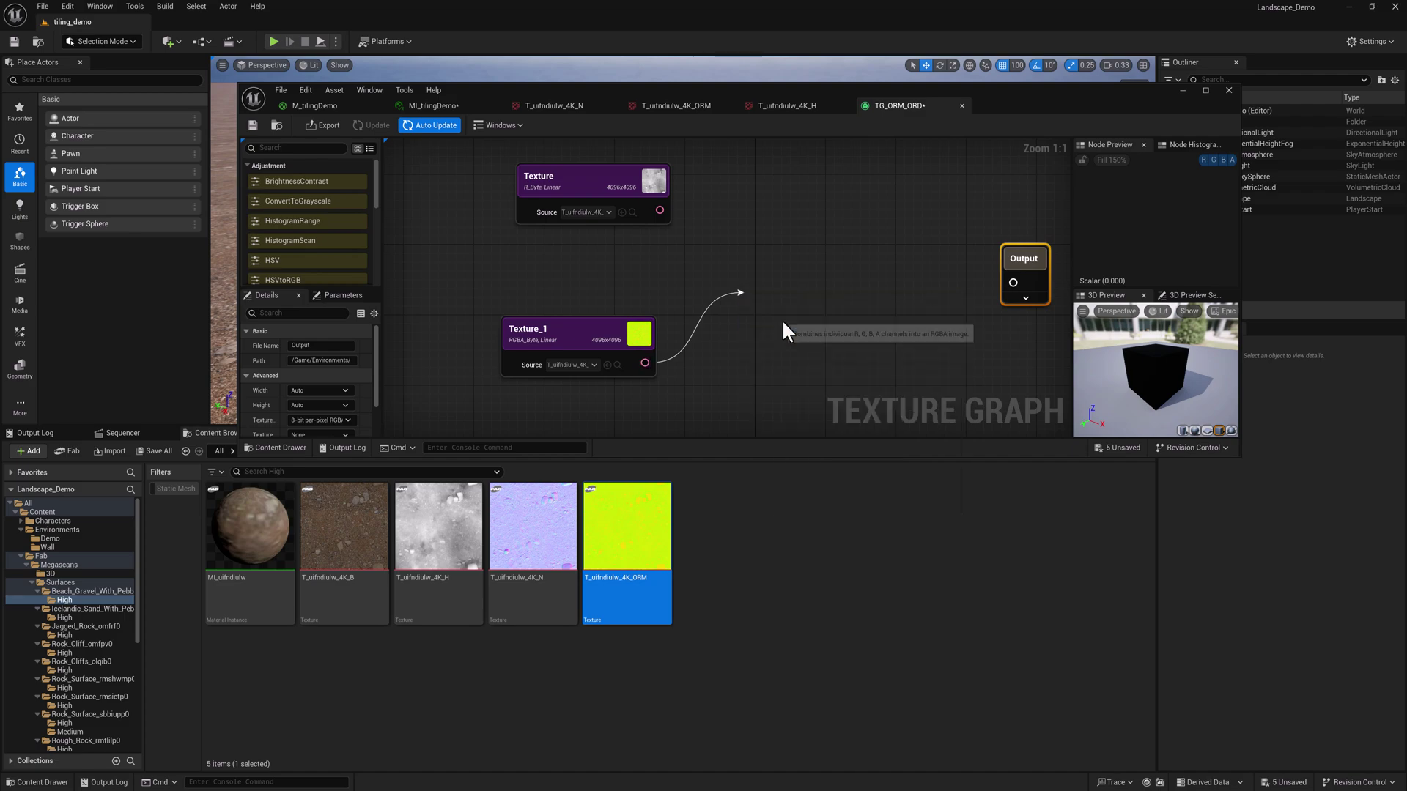
drag(781, 321, 793, 228)
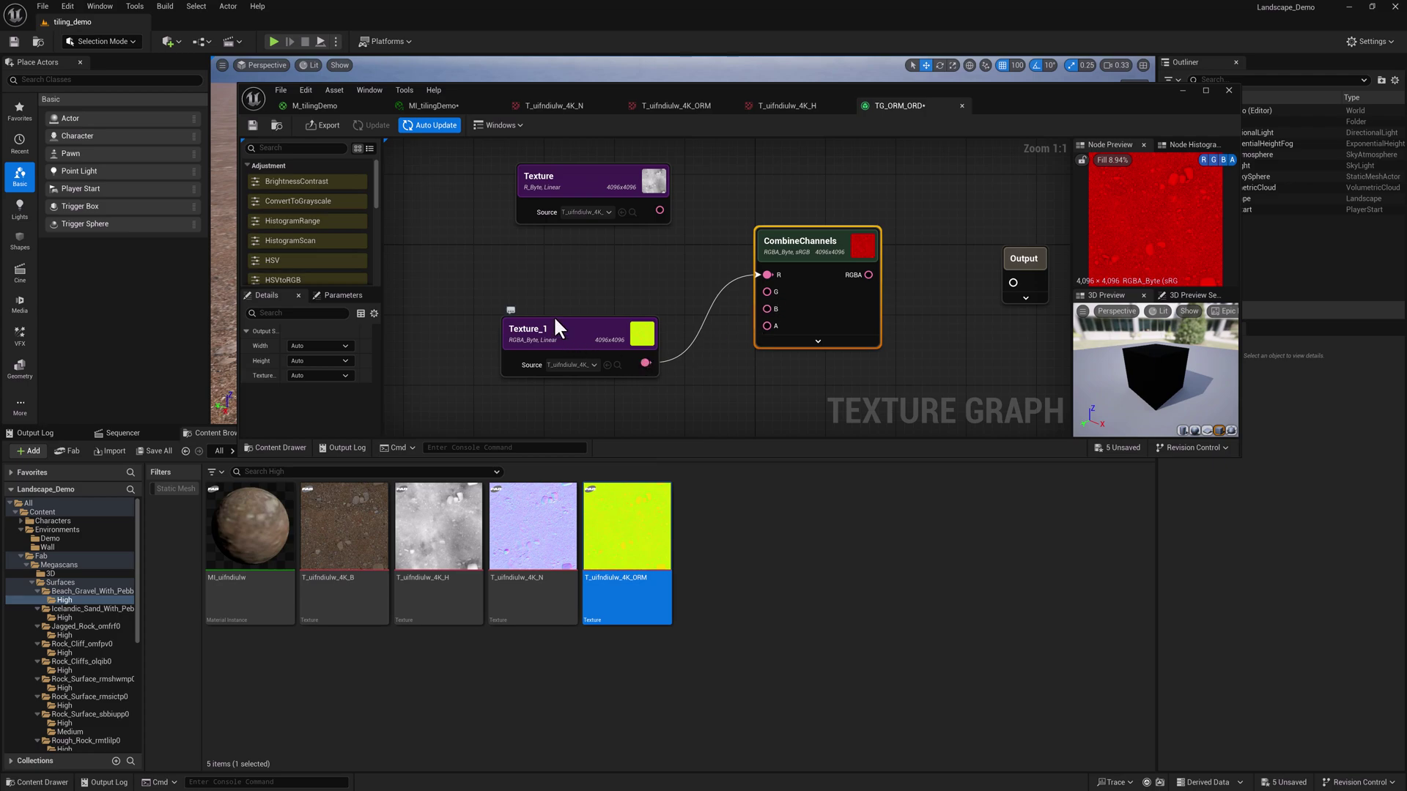
Add a SplitChannels node fed by the ORM texture and place it between that texture and the CombineChannels node.
drag(619, 356, 566, 321)
drag(636, 365, 636, 365)
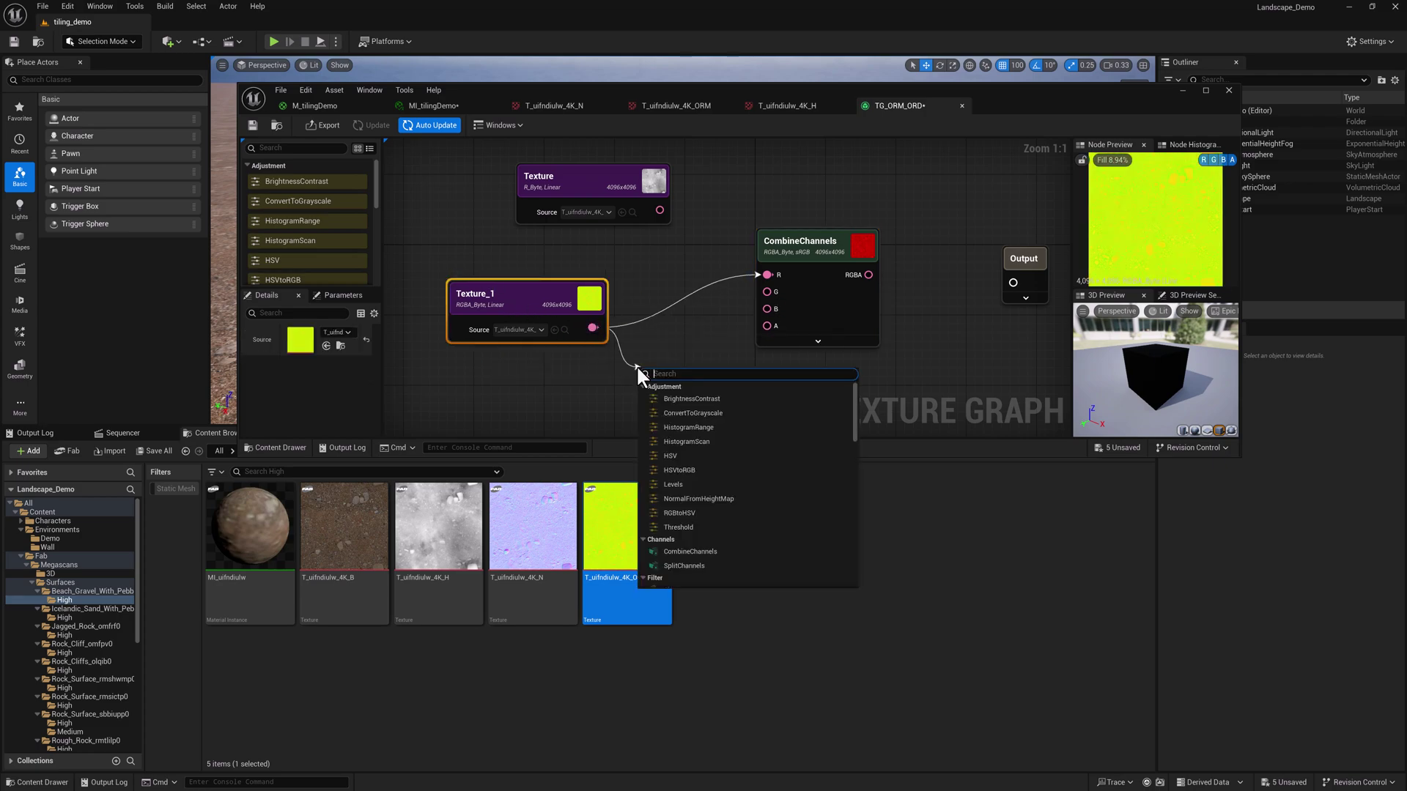
text(split)
click(681, 400)
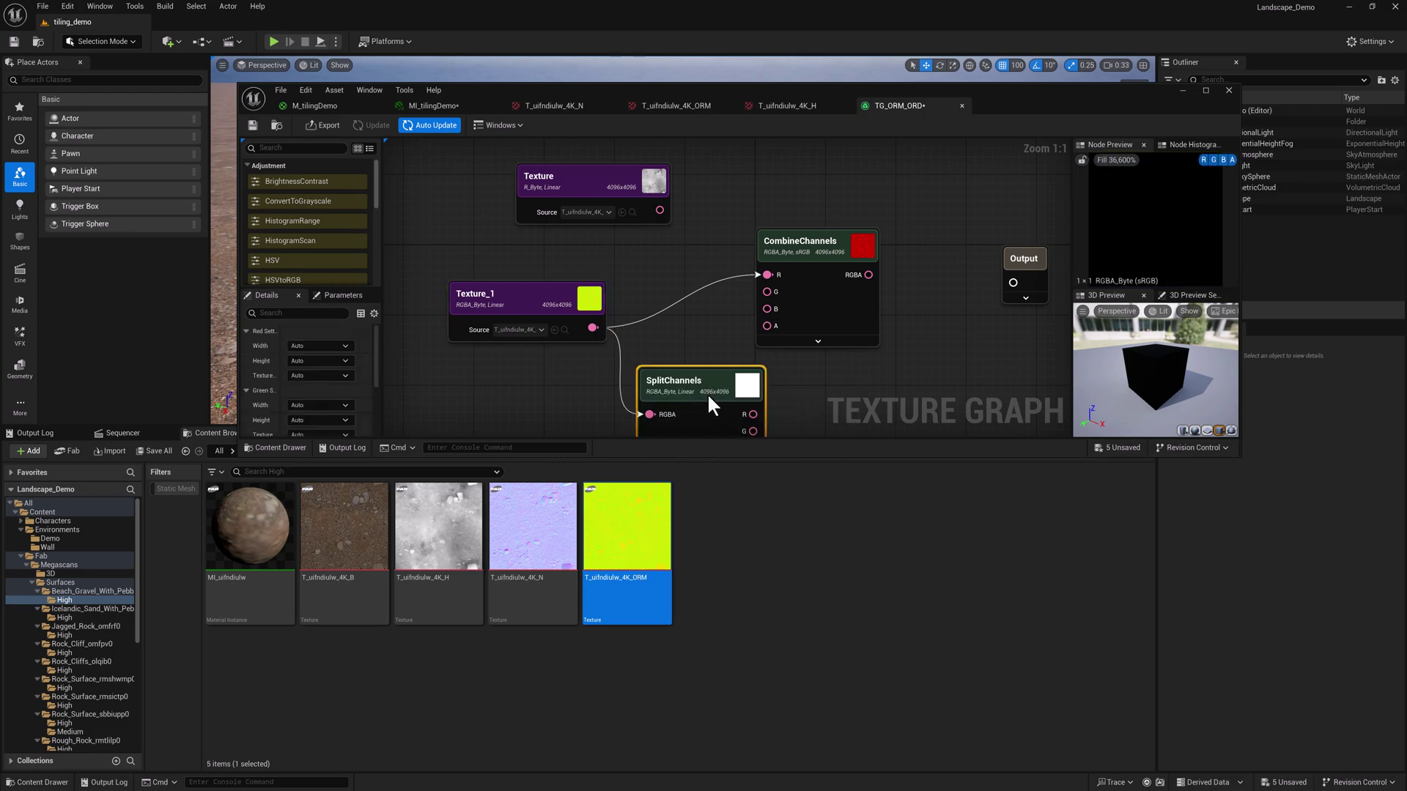
drag(800, 240, 844, 223)
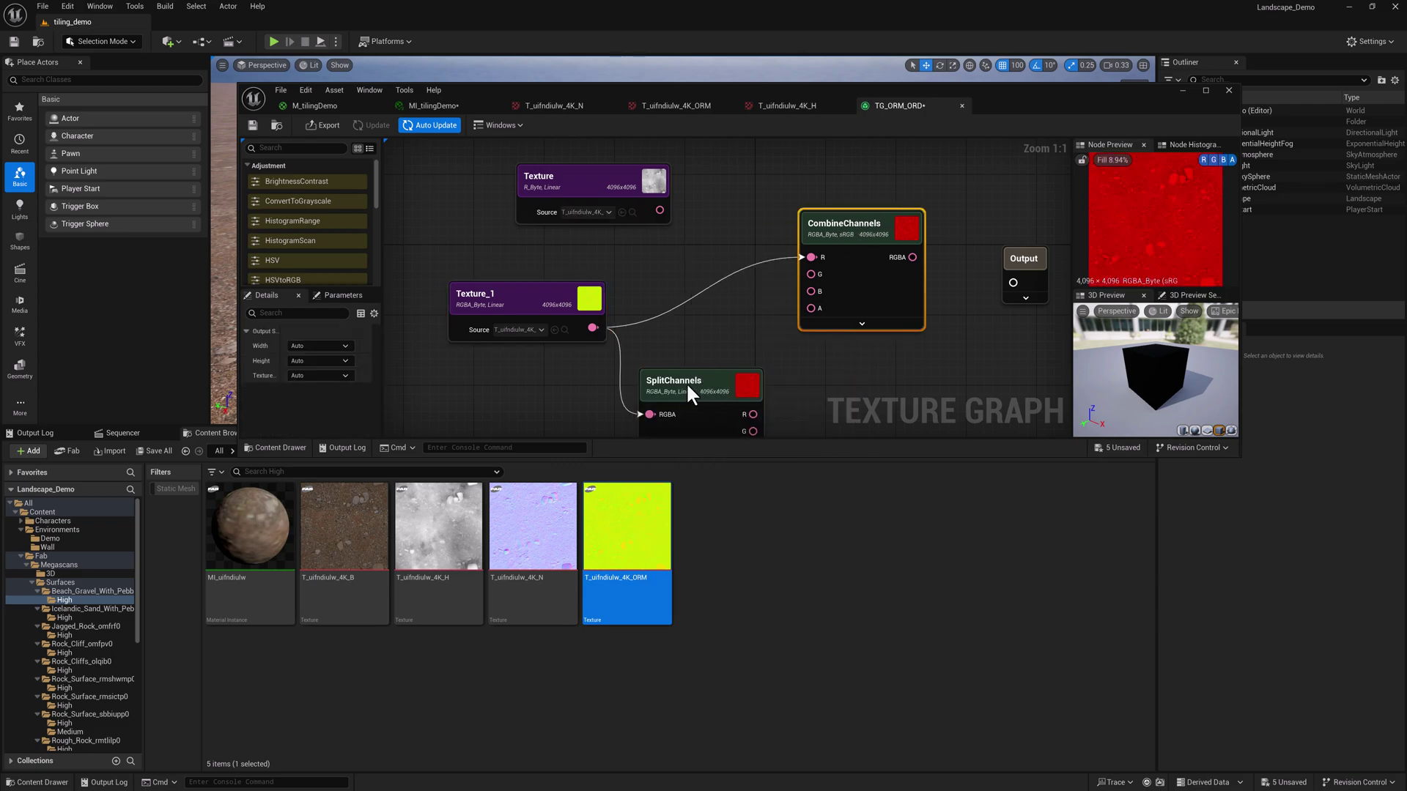
drag(686, 381, 681, 346)
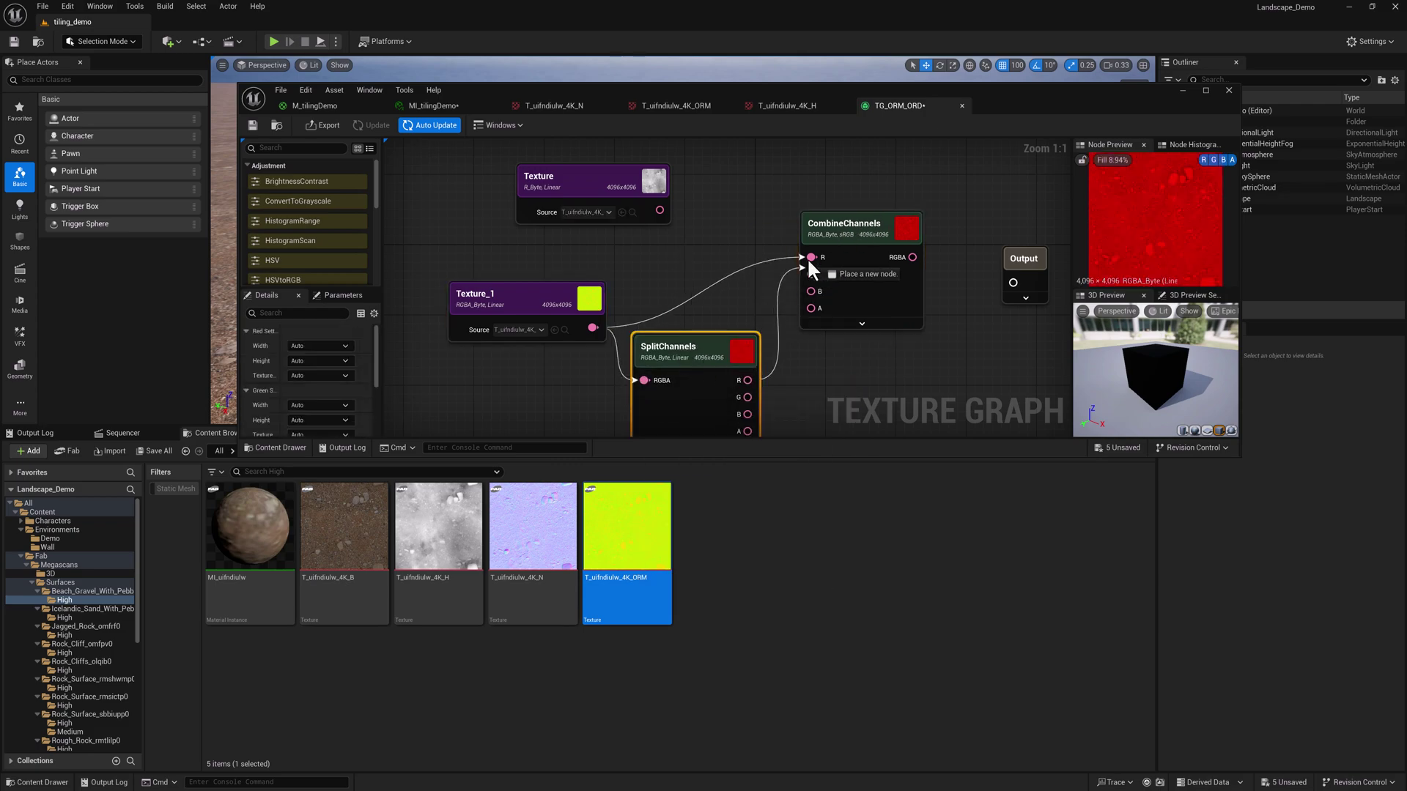
Wire SplitChannels' R and G outputs to CombineChannels' R and G inputs, and the height texture to its B input.
mouse_move(811, 257)
mouse_down()
mouse_move(745, 380)
mouse_move(812, 274)
mouse_up()
drag(721, 338, 690, 299)
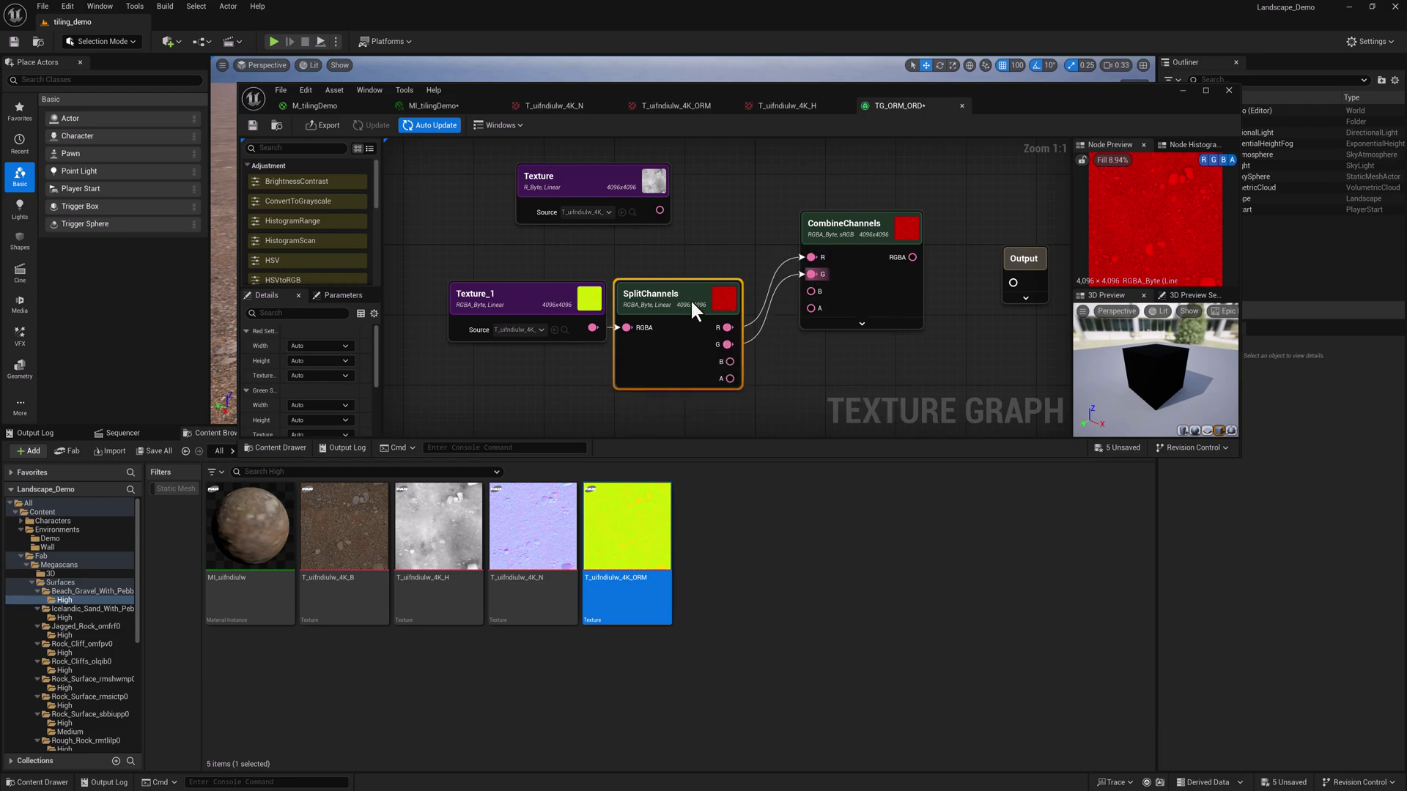
drag(509, 305, 462, 303)
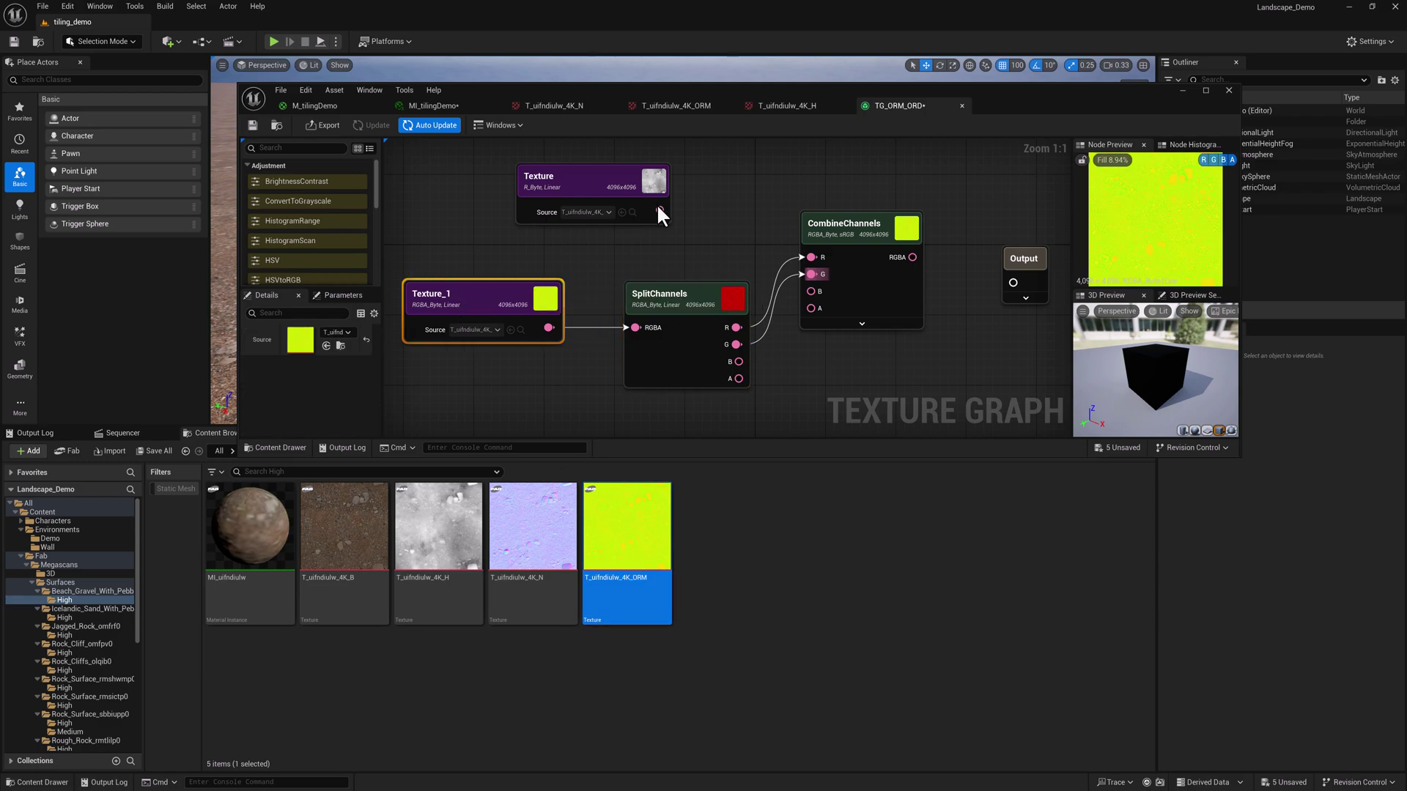
drag(659, 212, 811, 291)
Examine the CombineChannels result in the node preview, isolating its red, green and blue channels one at a time.
click(865, 230)
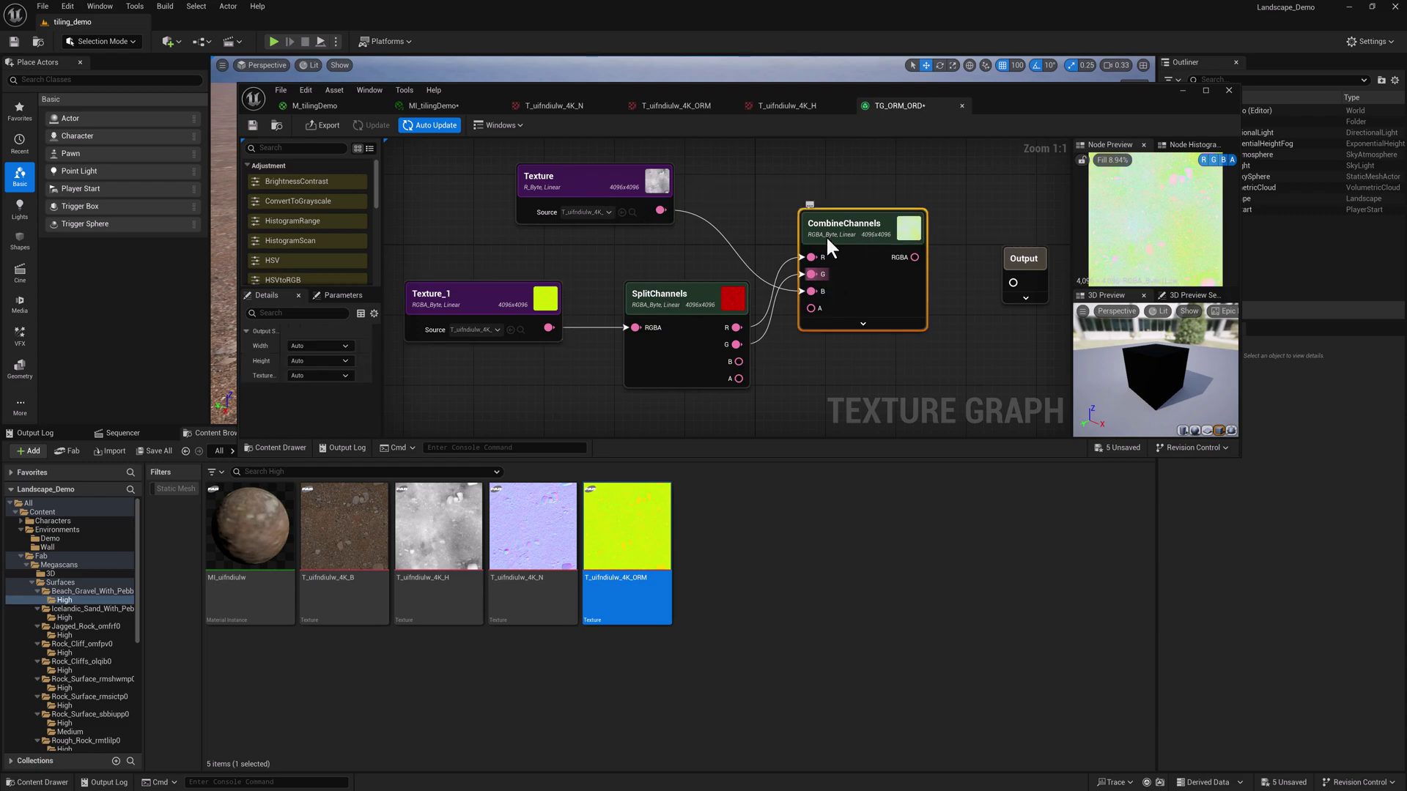
click(1231, 160)
click(1213, 160)
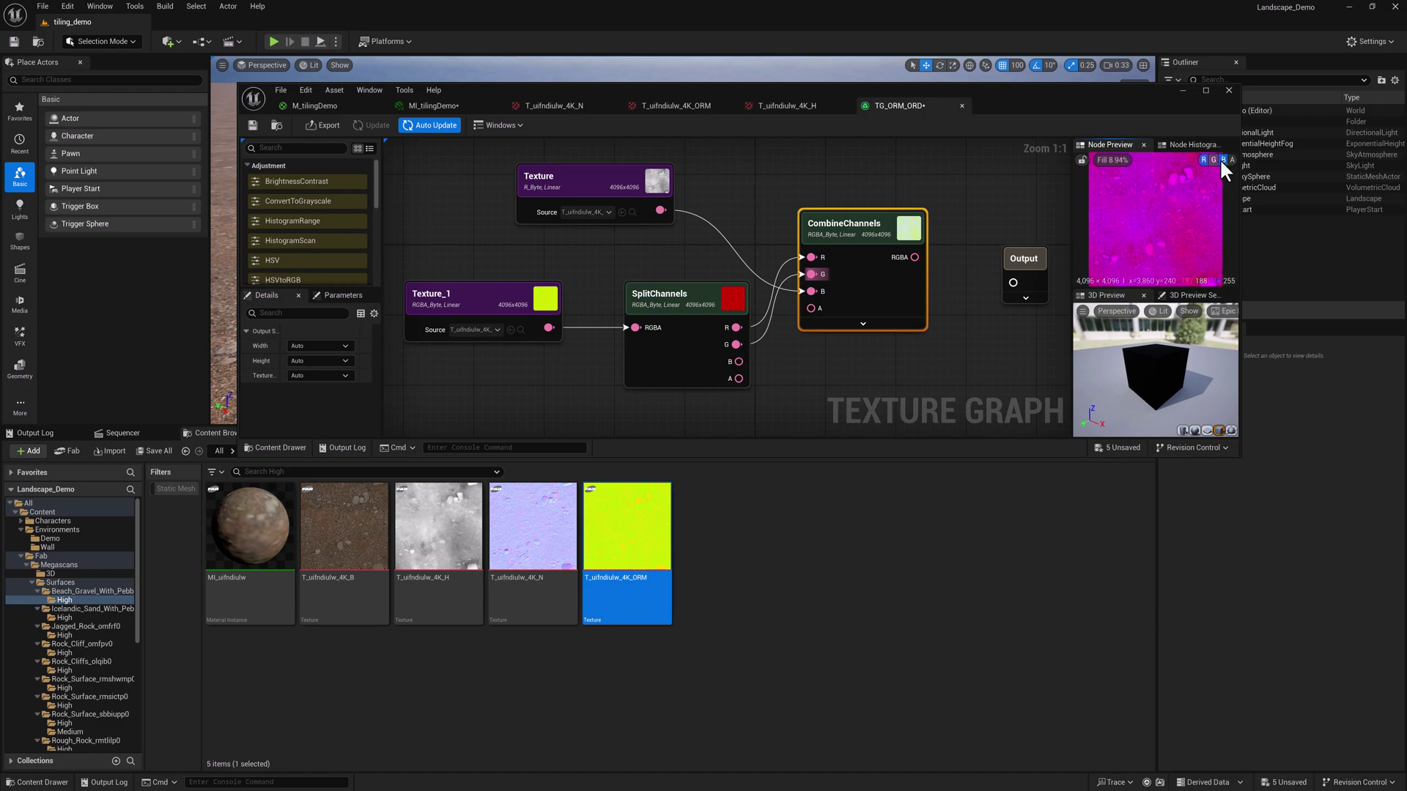
click(1223, 160)
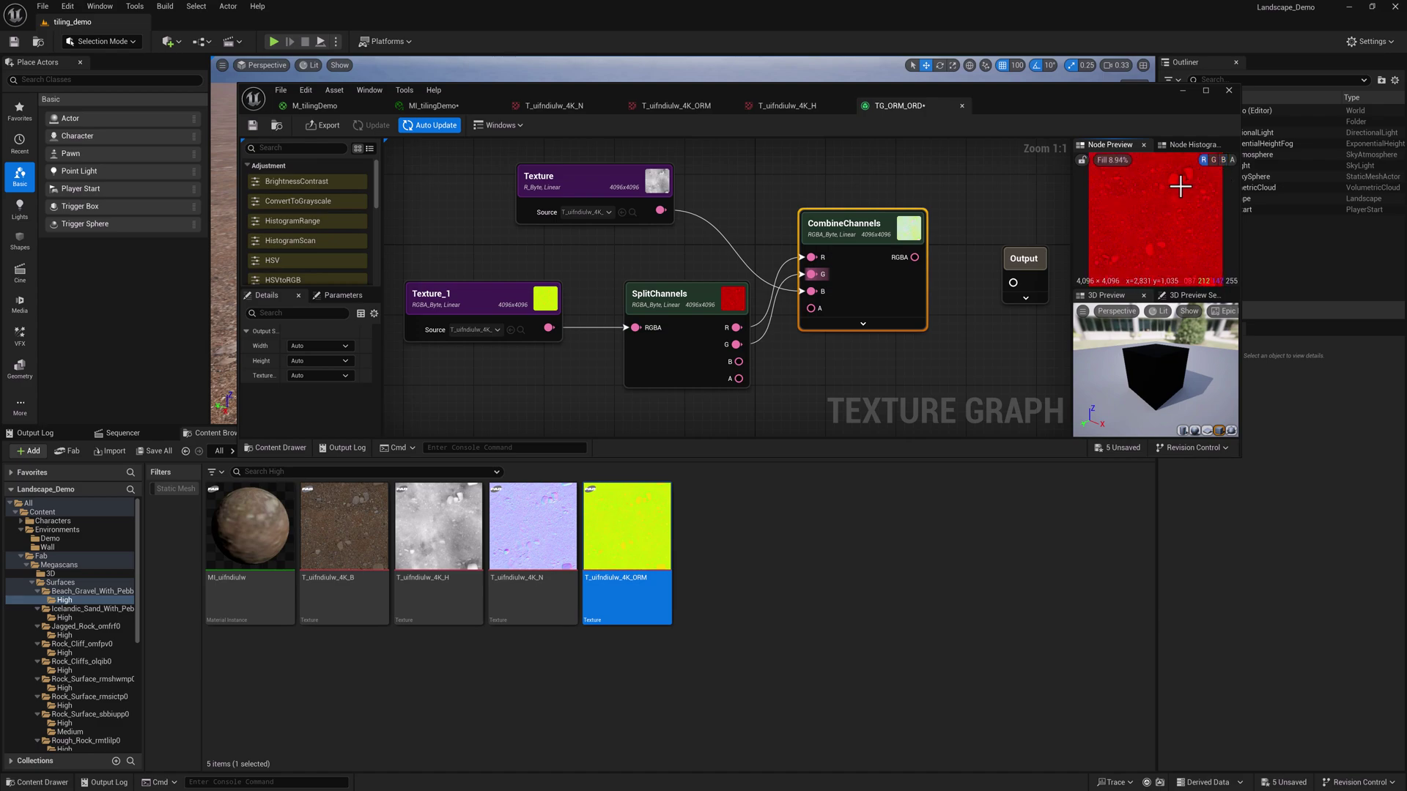
click(1212, 158)
click(1204, 161)
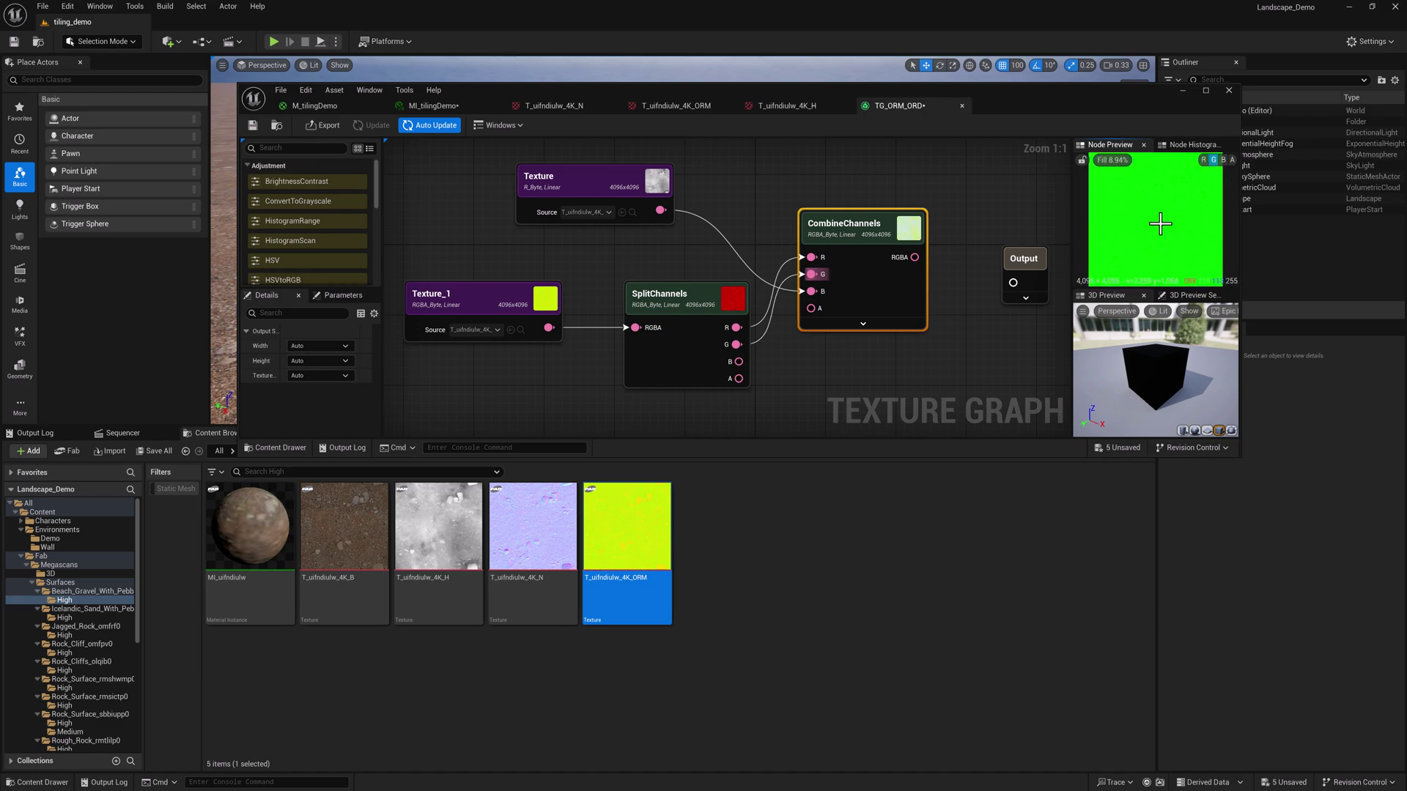
click(1213, 160)
click(1223, 160)
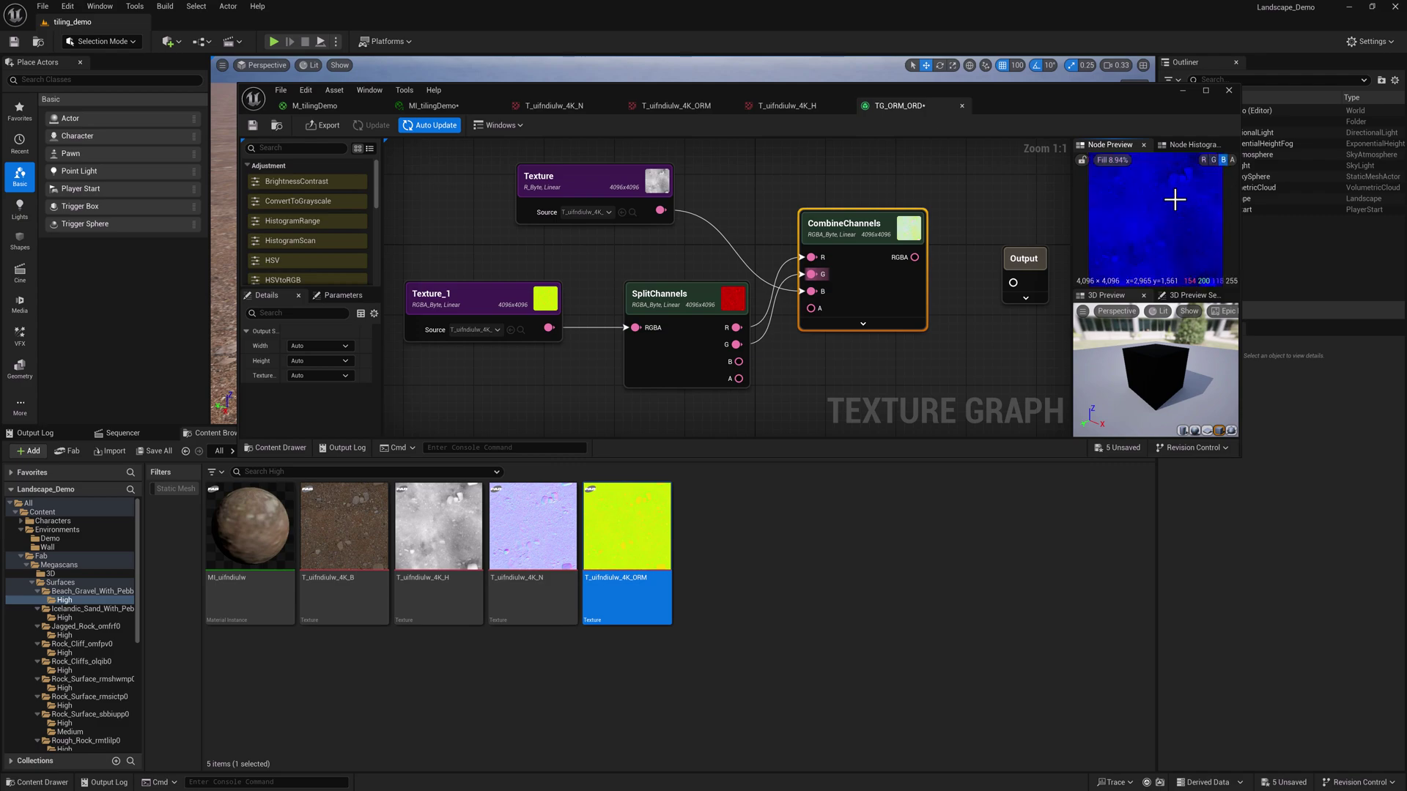
click(1223, 160)
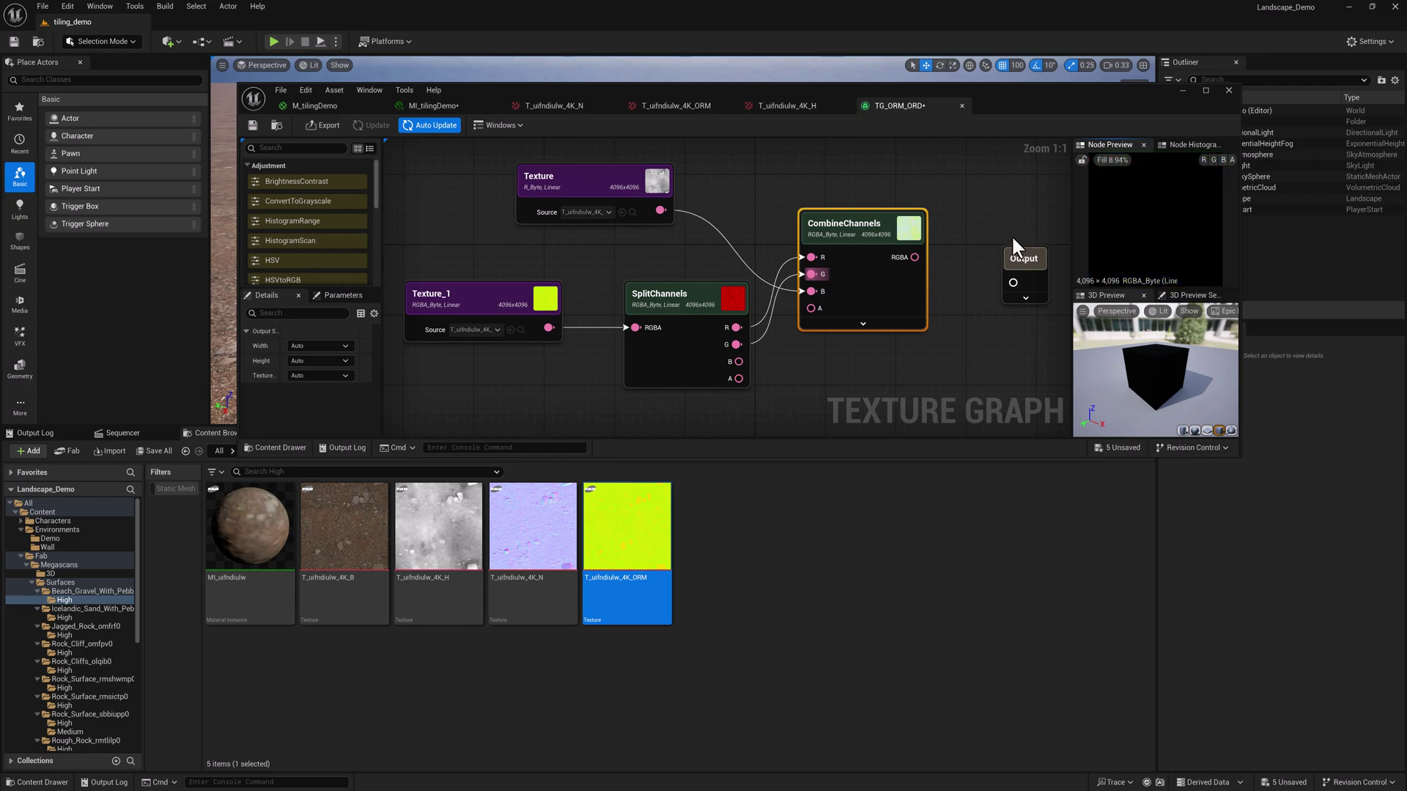
Connect CombineChannels' RGBA to the Output node, save the texture graph, and move the height texture node clear of the others.
right_drag(1003, 227, 878, 222)
mouse_move(889, 252)
mouse_down()
mouse_move(905, 214)
mouse_move(909, 244)
mouse_up()
click(704, 178)
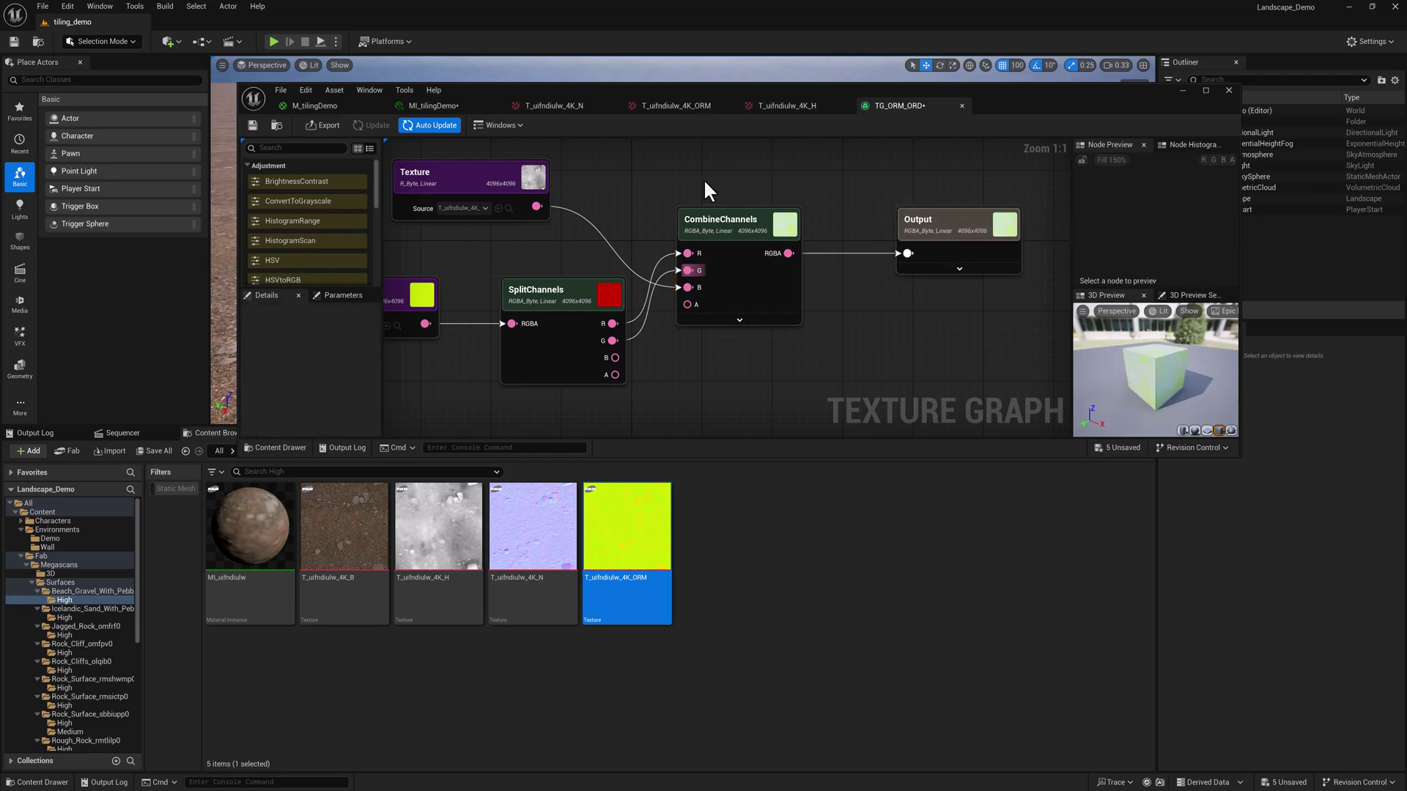
right_drag(704, 184, 811, 190)
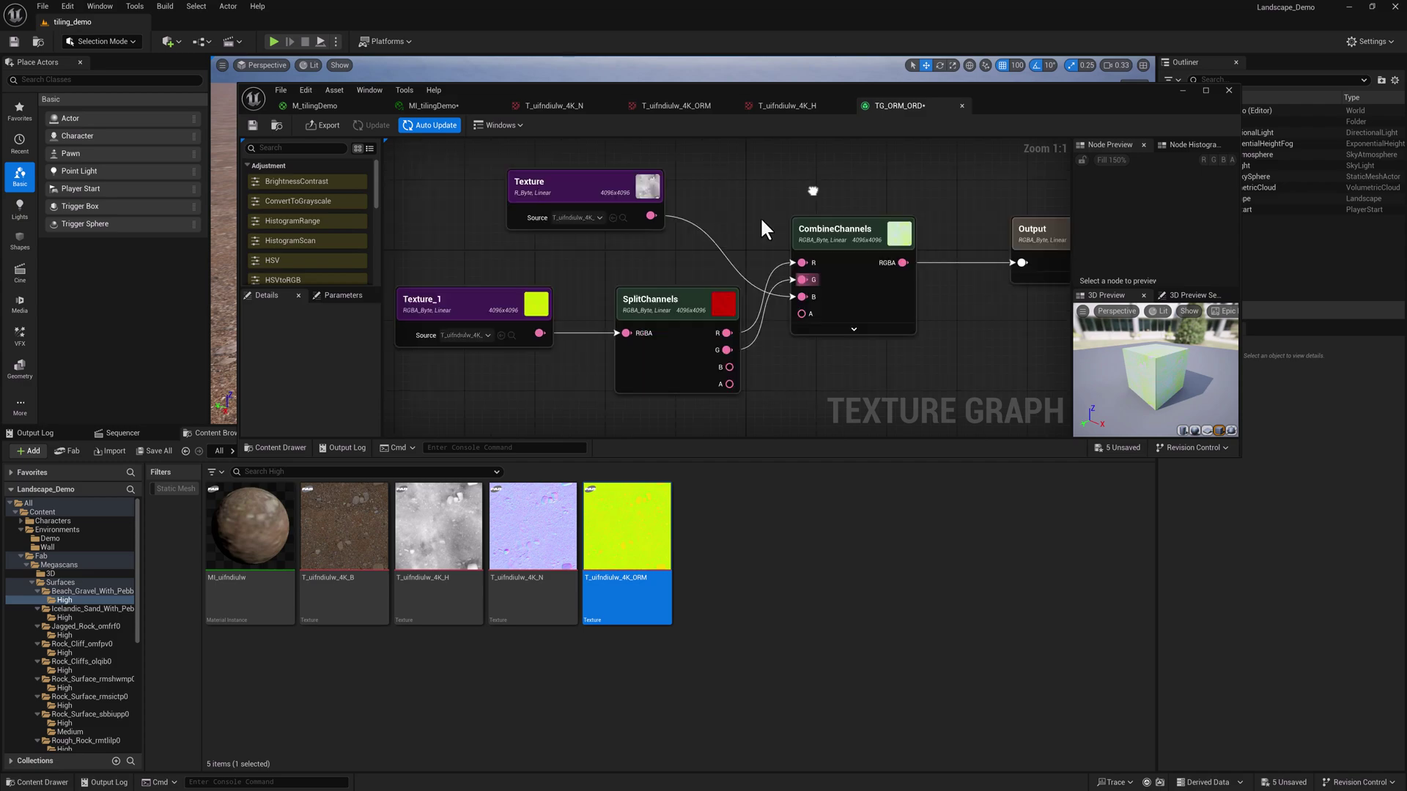
click(253, 125)
drag(561, 186, 476, 191)
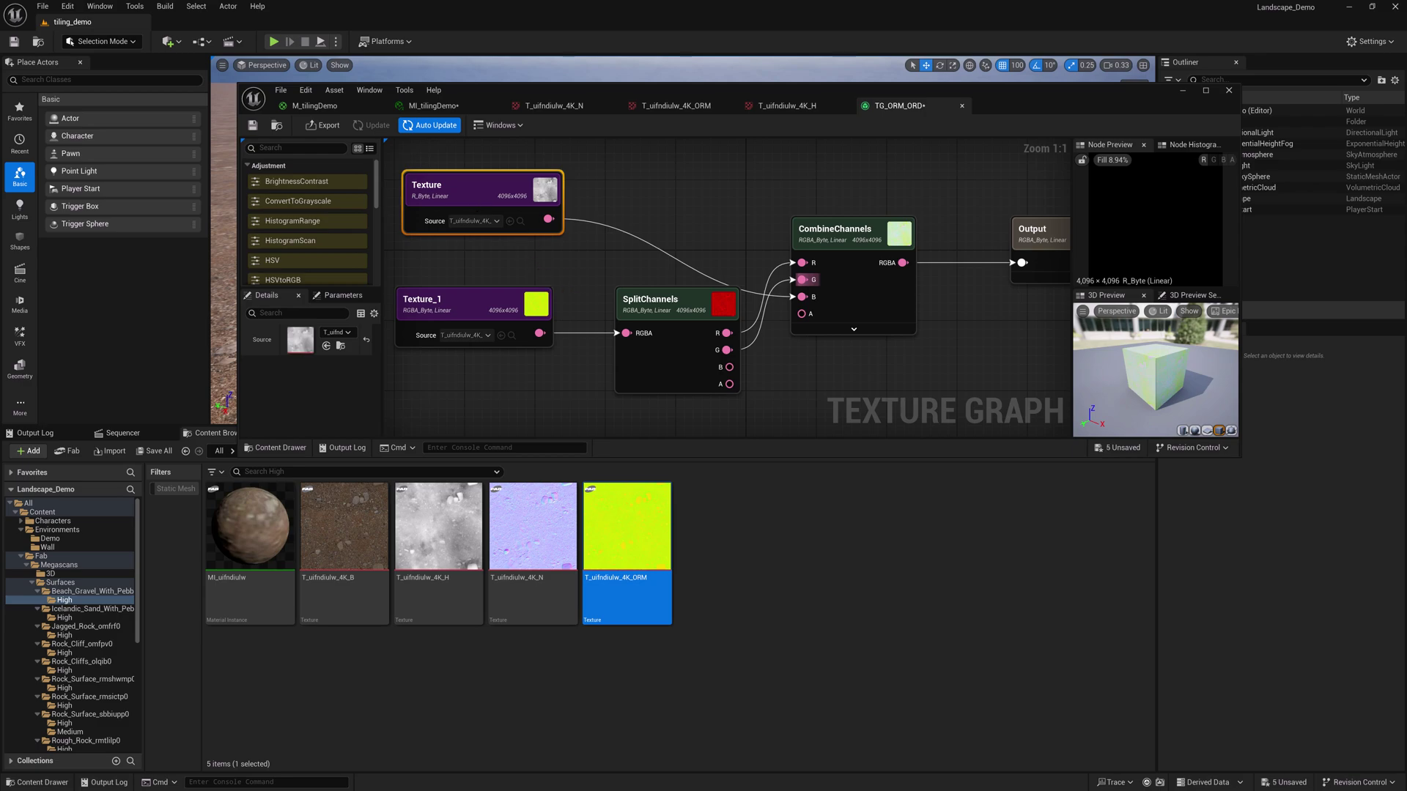
Set the Output node's file name to T_uifndiulw_4K_ORD, reusing the base color texture's name with an ORD suffix.
right_drag(463, 210, 545, 212)
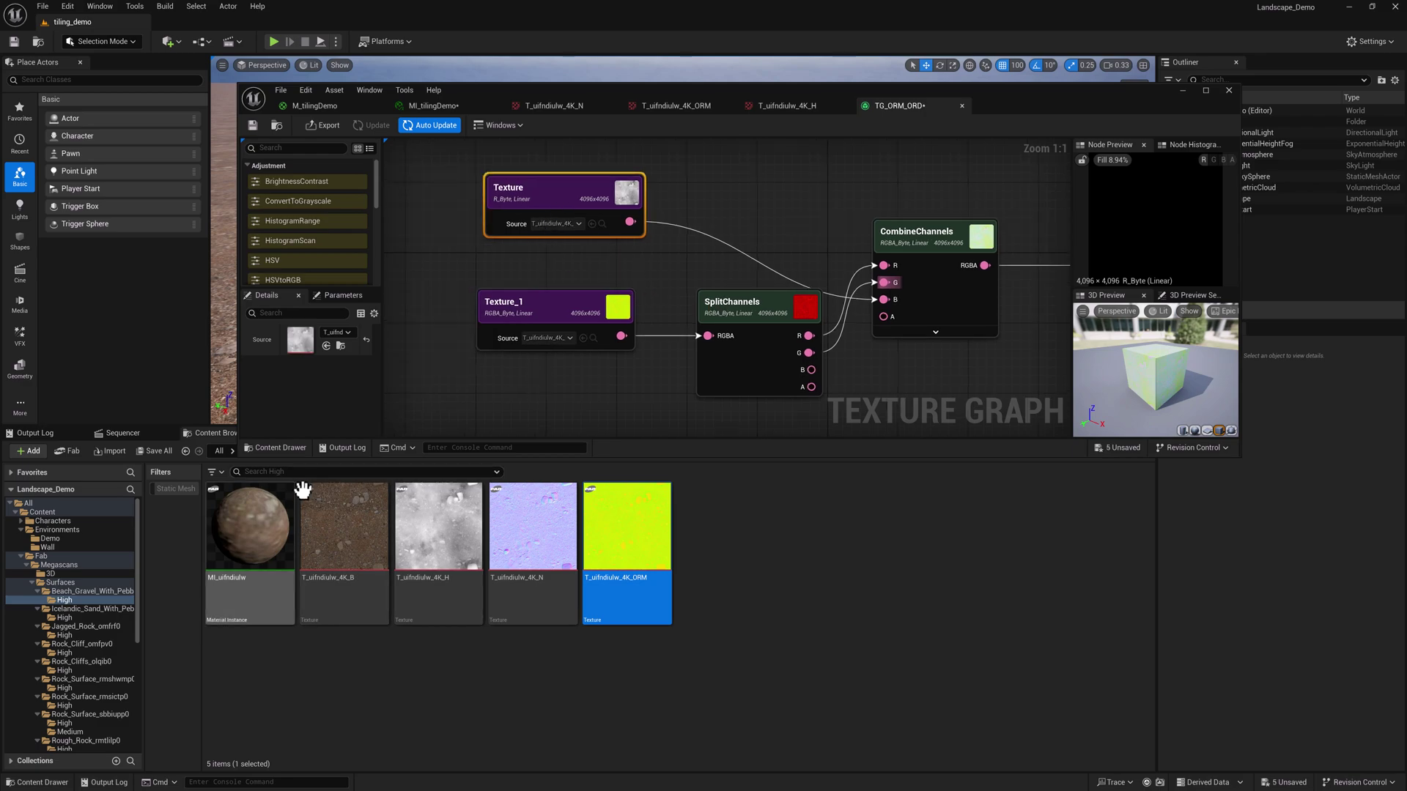
double_click(649, 455)
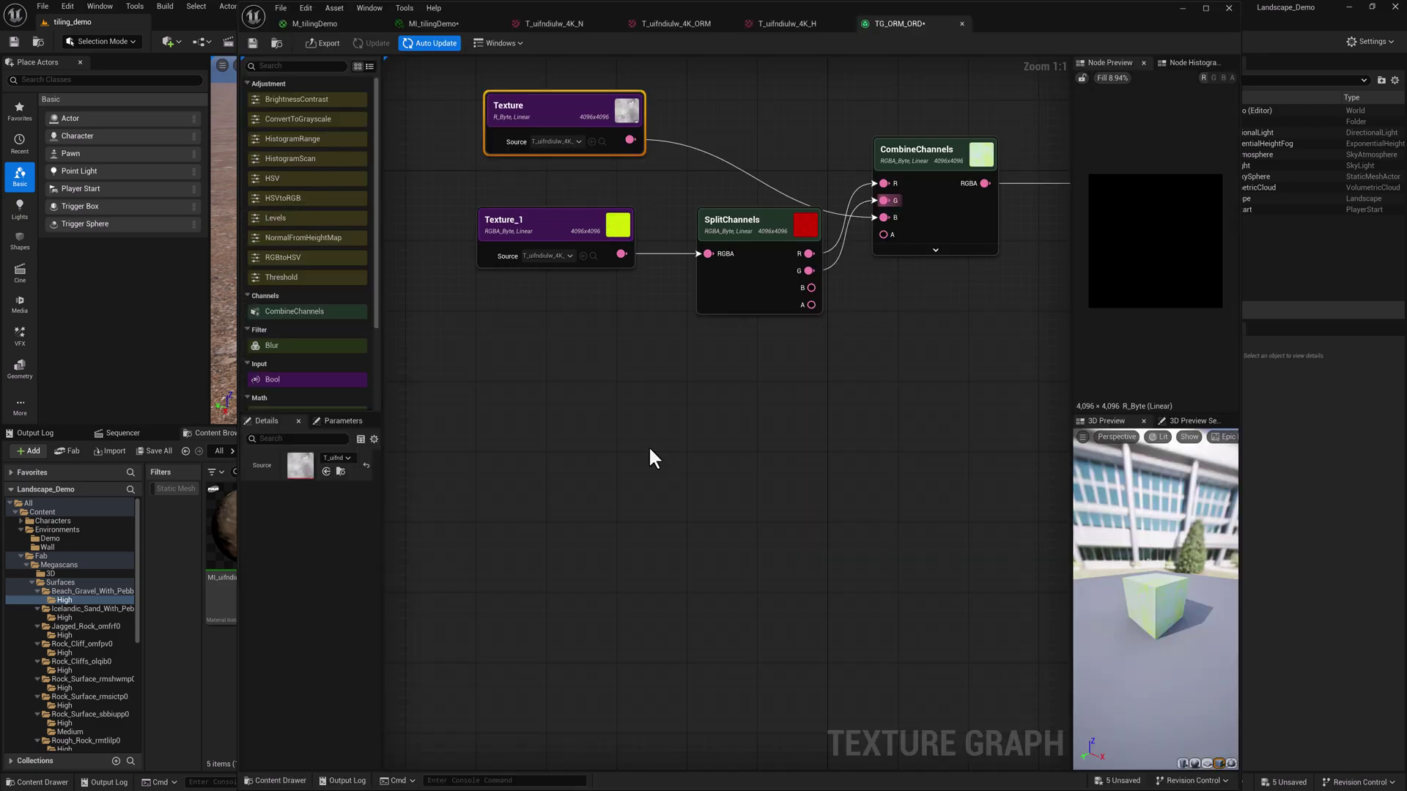
double_click(596, 11)
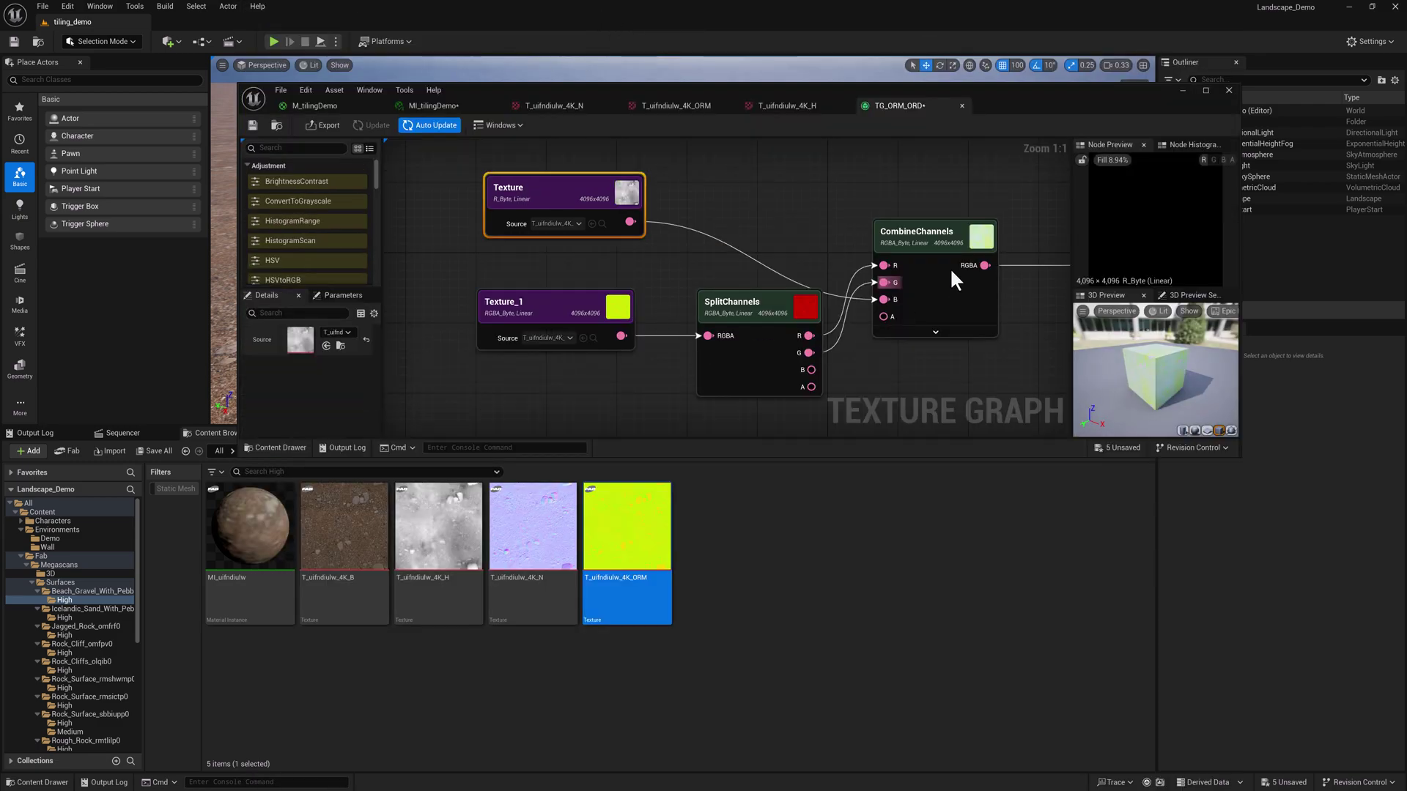
right_drag(960, 228, 826, 242)
click(975, 250)
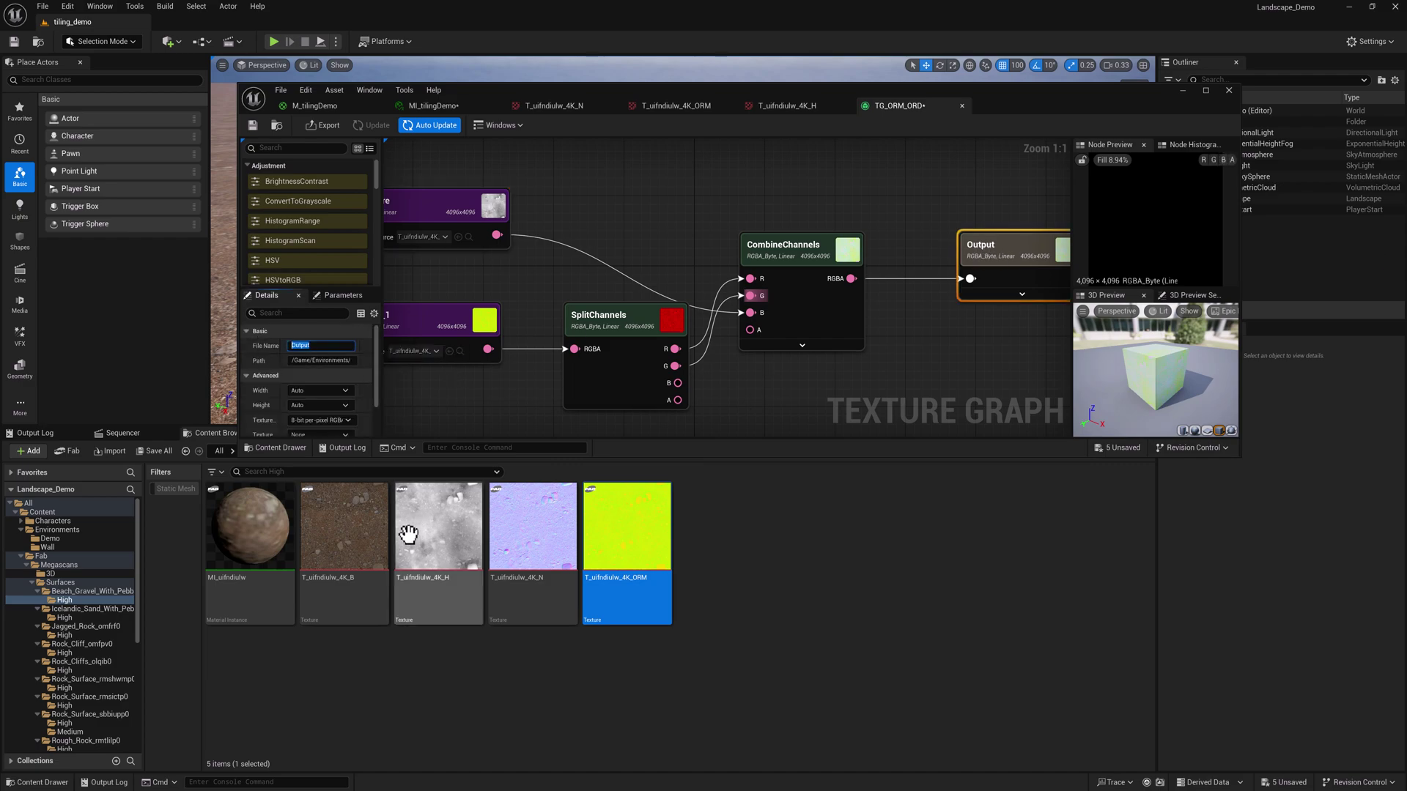
click(341, 578)
click(364, 585)
key(ctrl+c)
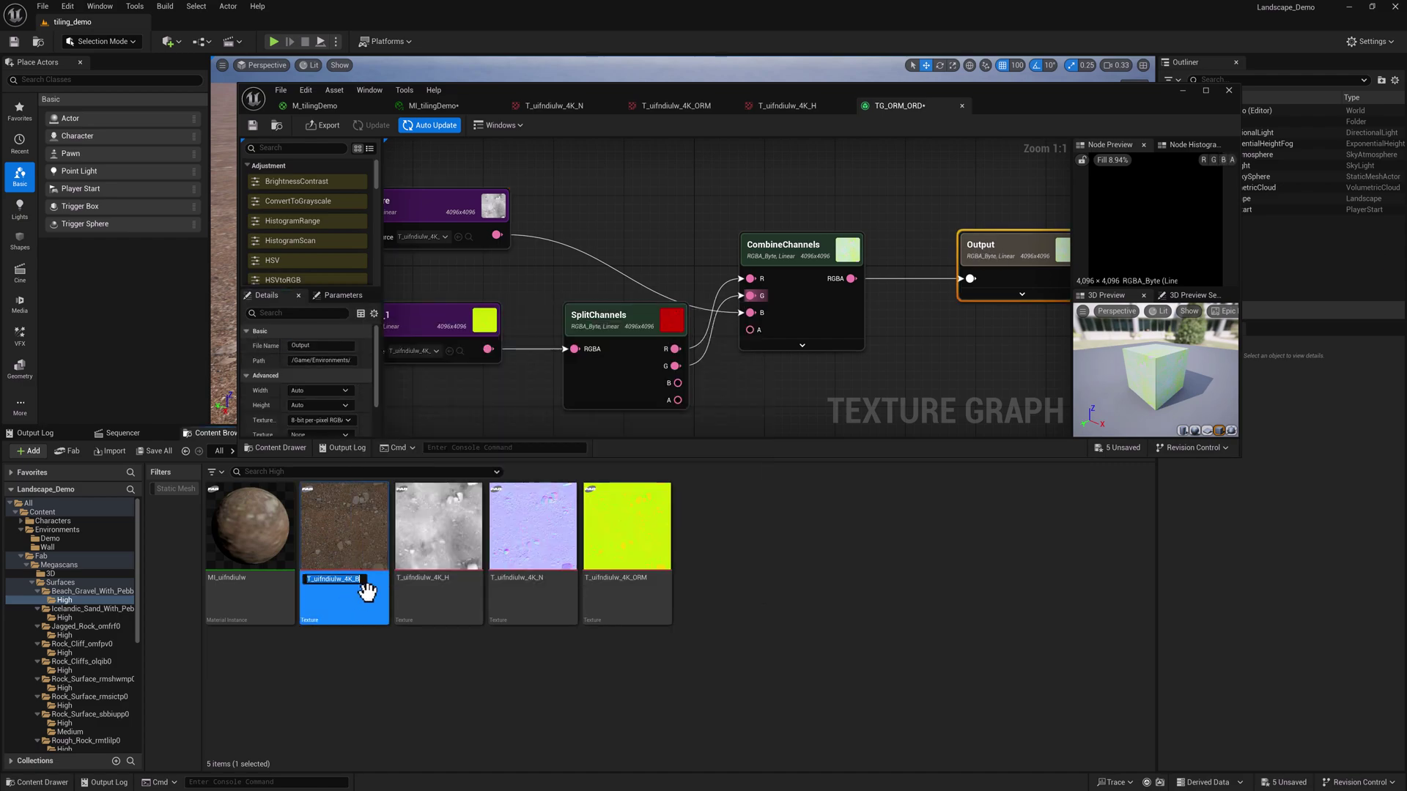
click(319, 345)
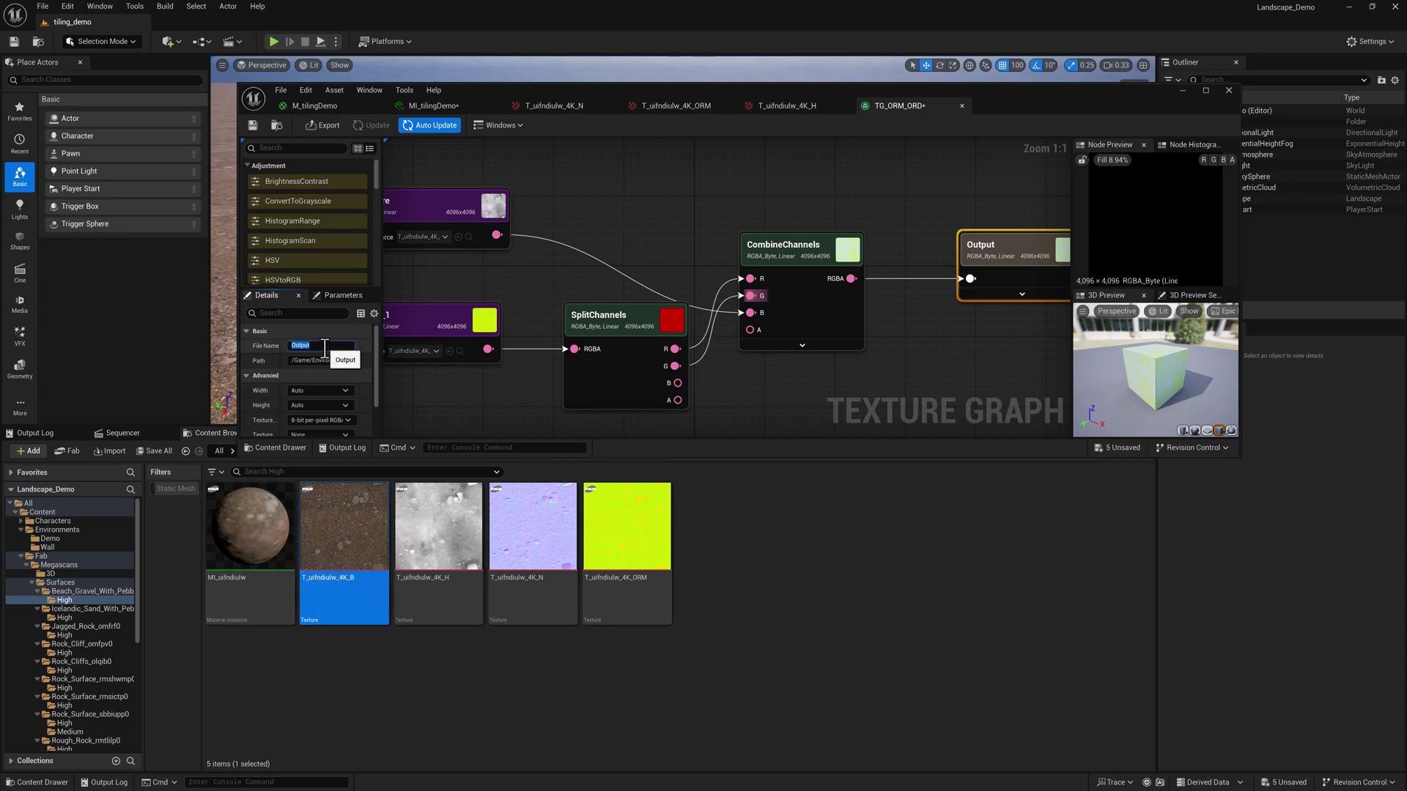
key(ctrl+v)
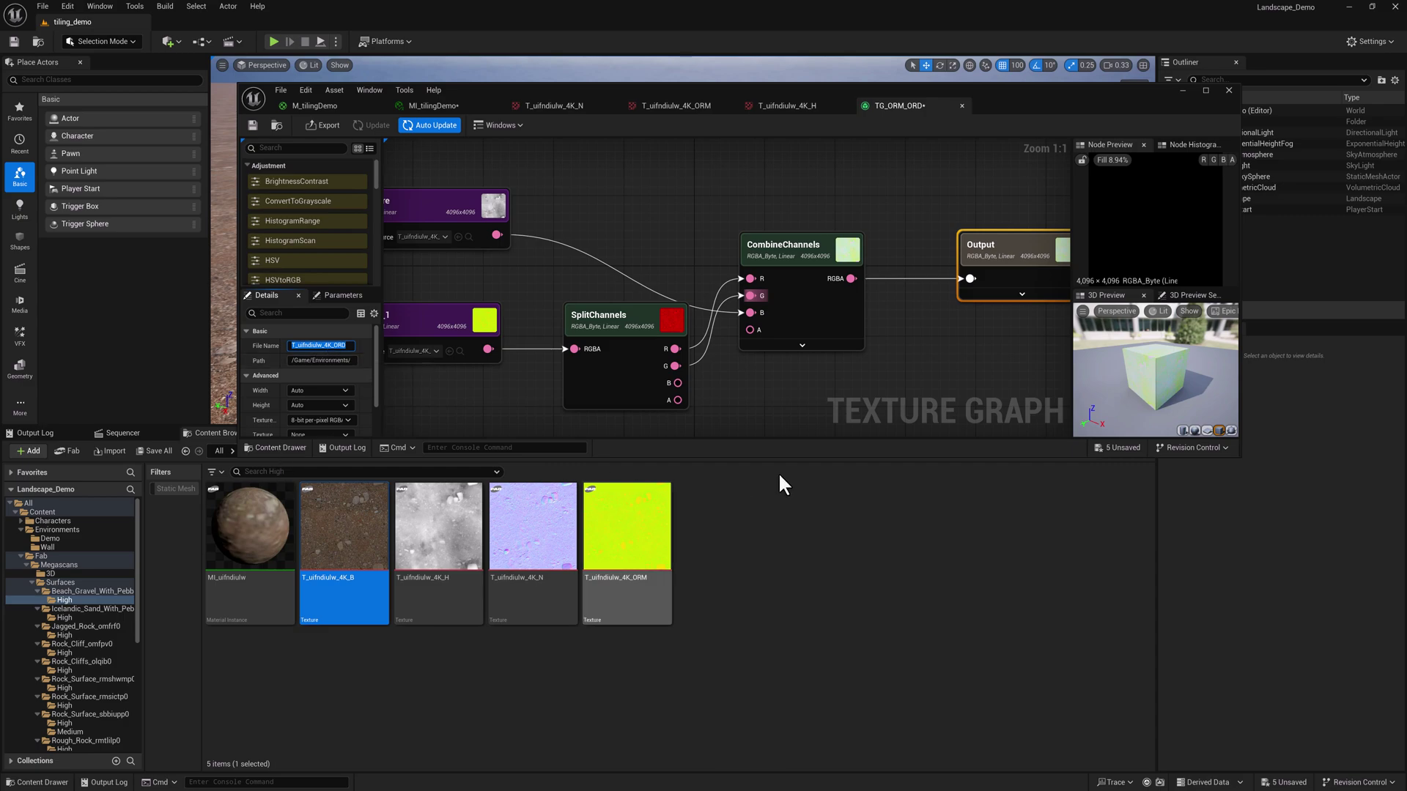
Set the Output node's path to the gravel texture folder, /Game/Fab/Megascans/Surfaces/Beach_Gravel_With_Pebbles_uifndiulw/High.
drag(766, 432, 767, 409)
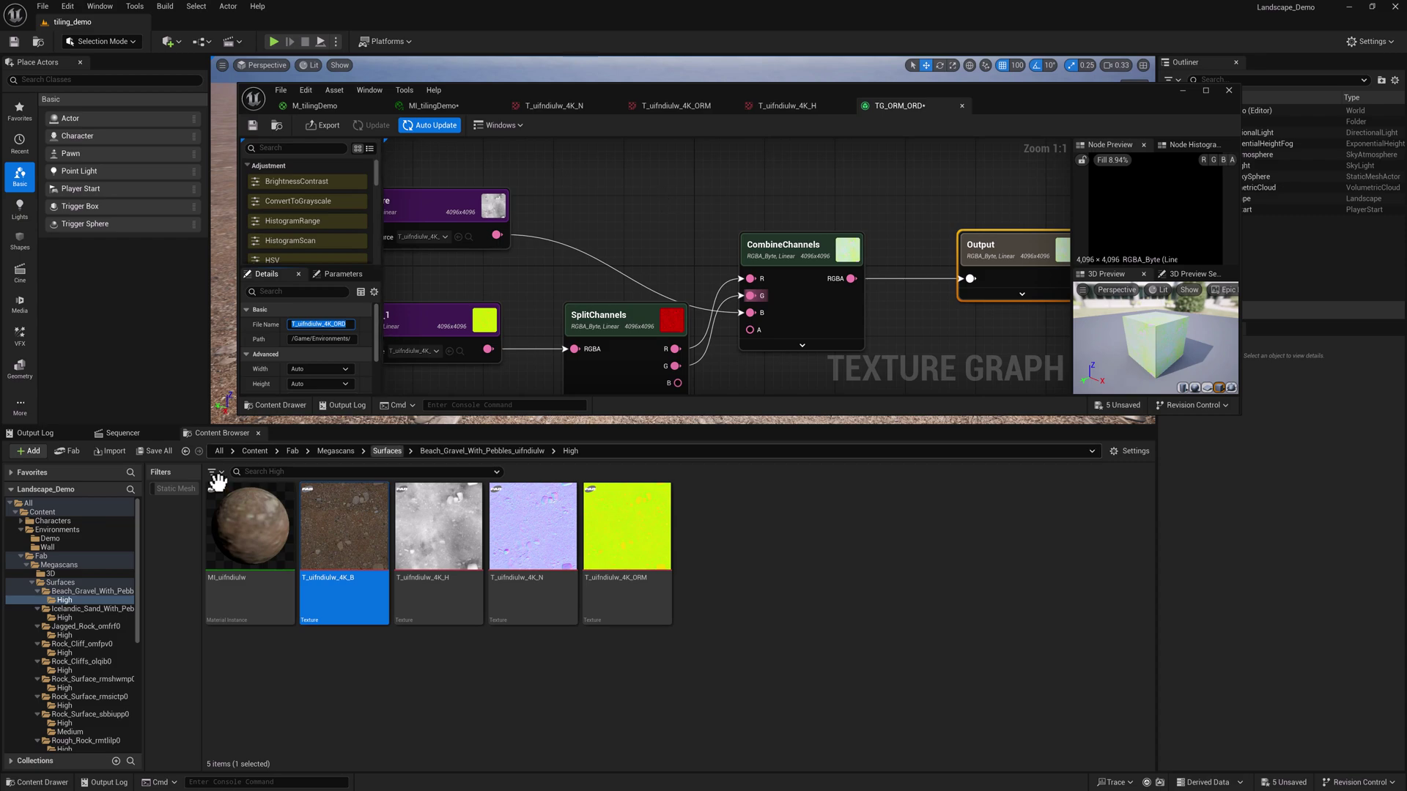
click(599, 452)
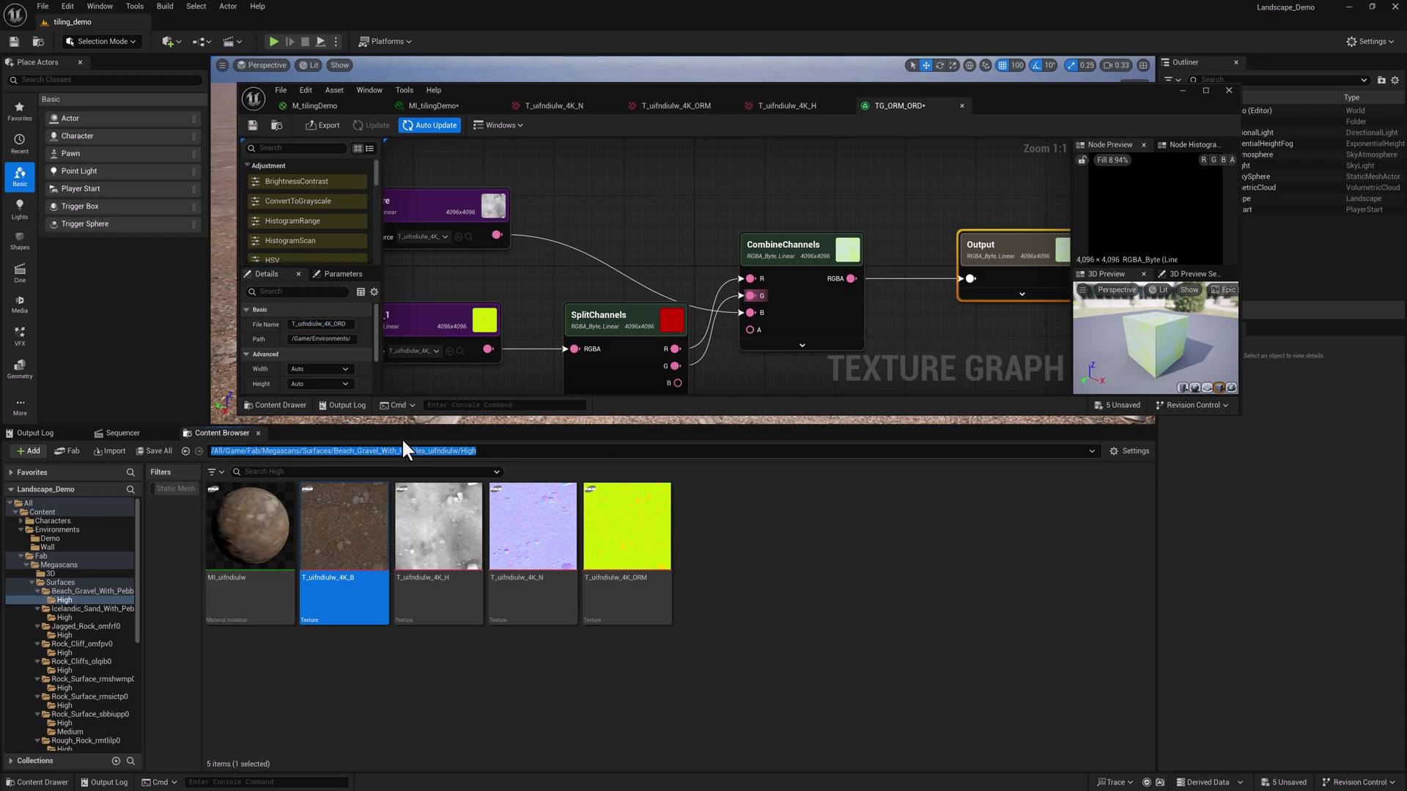
click(509, 450)
drag(417, 459, 259, 459)
double_click(302, 339)
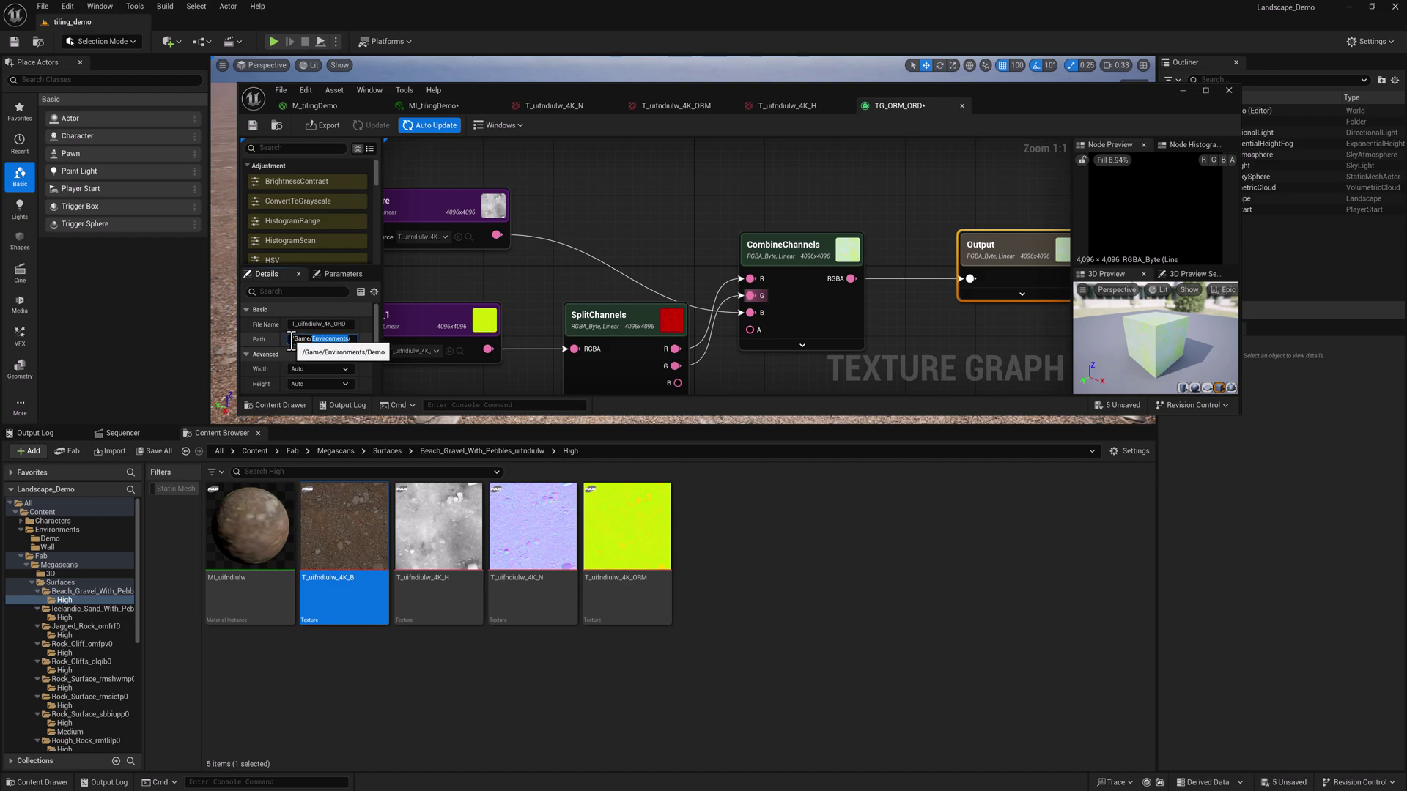
drag(291, 339, 570, 342)
key(BackSpace)
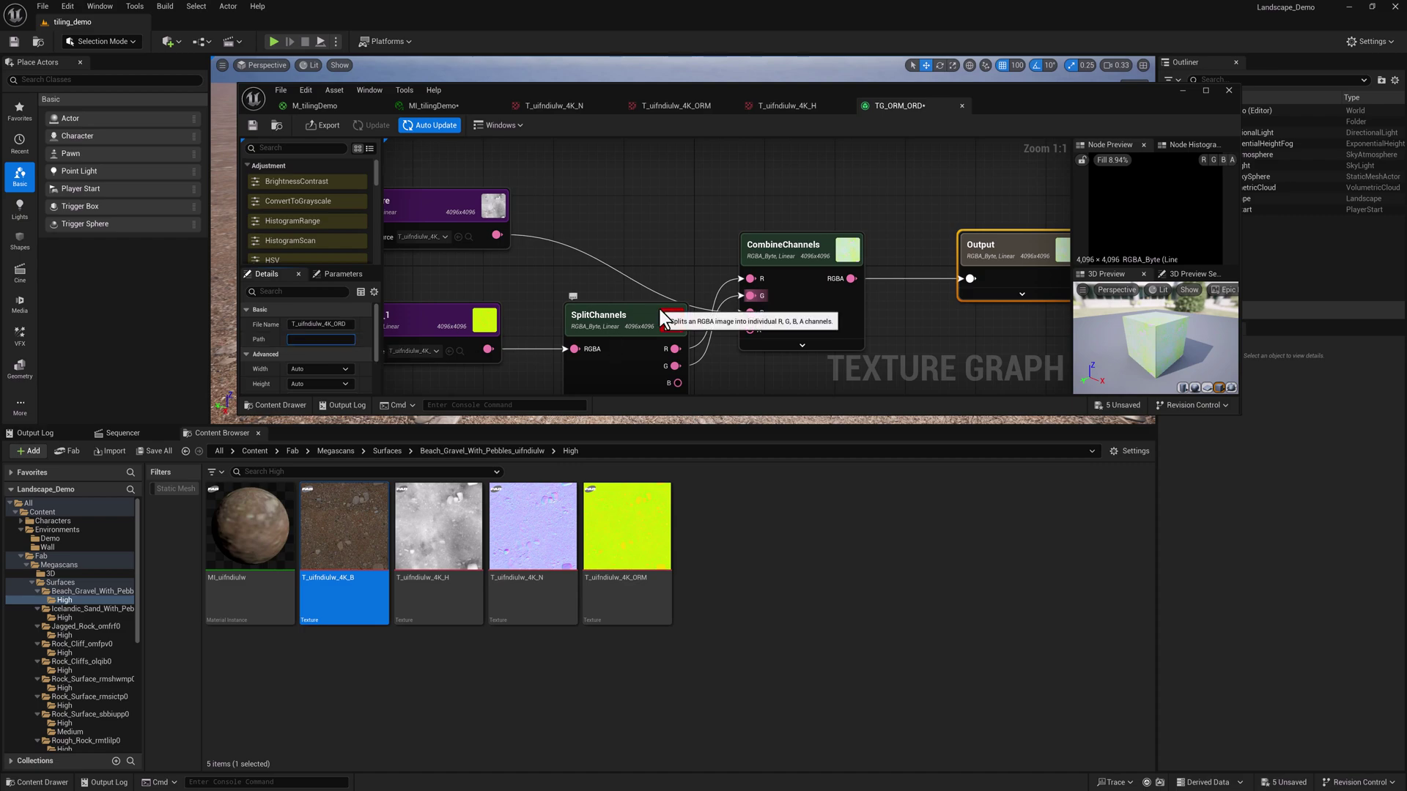
key(Return)
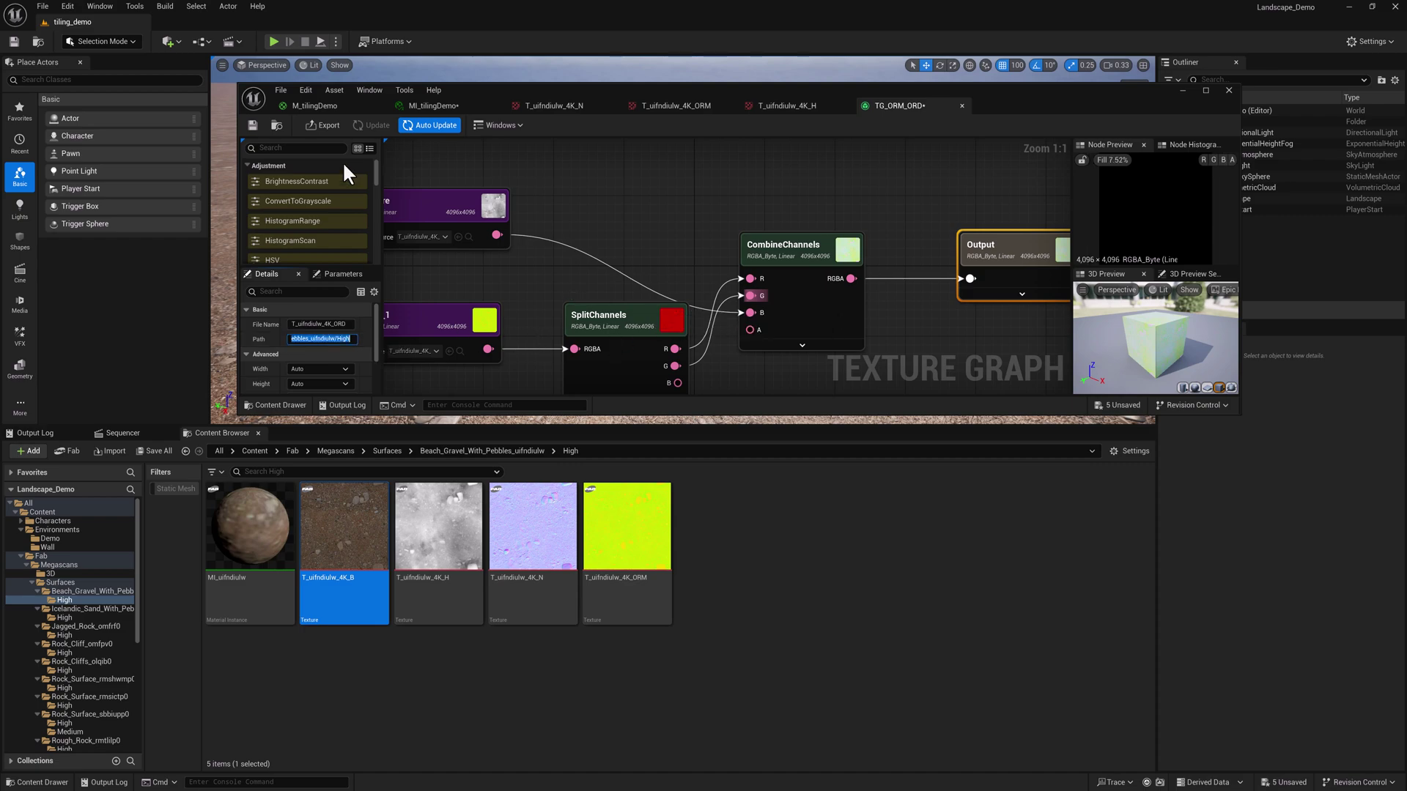
Append a trailing slash to the output path and export the combined ORD texture.
click(350, 337)
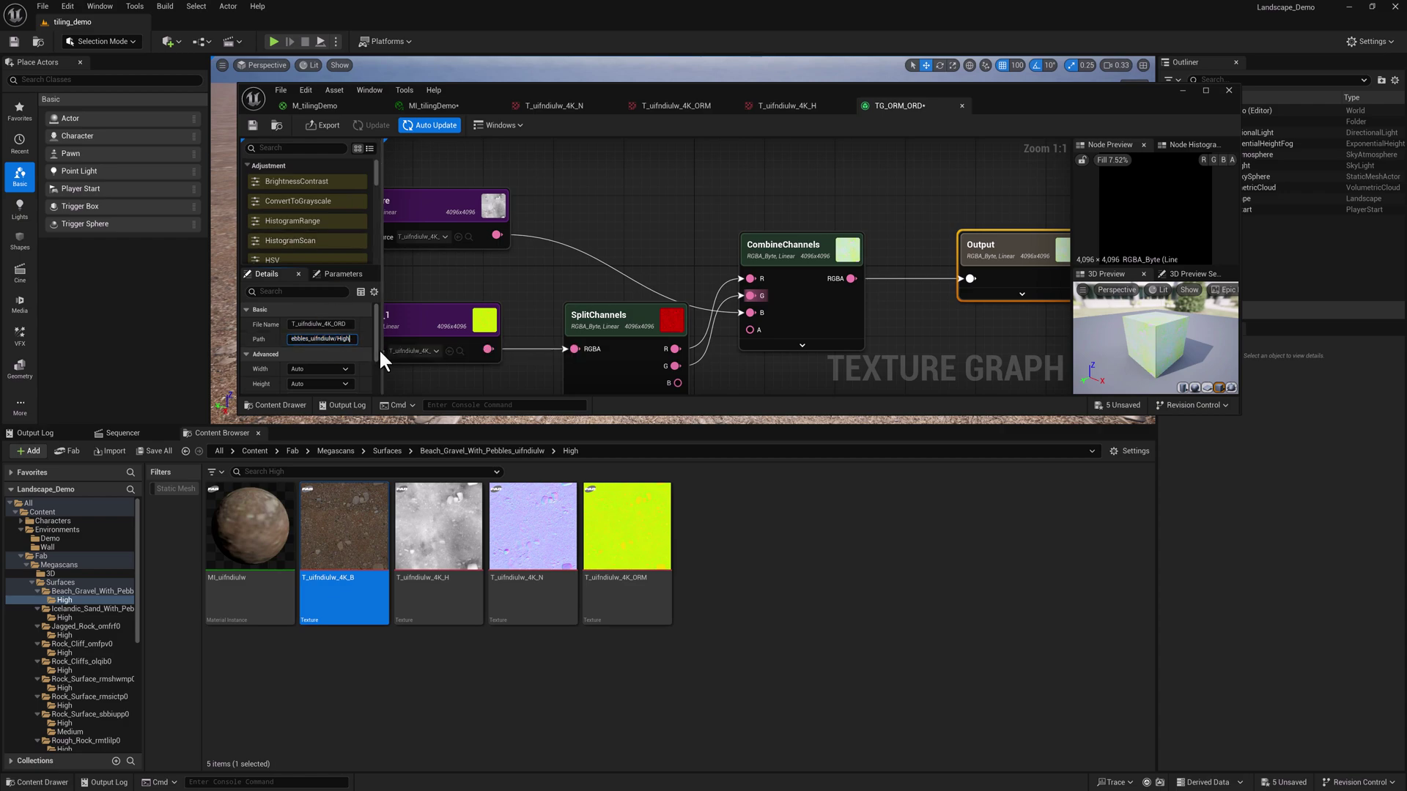
text(/)
key(Return)
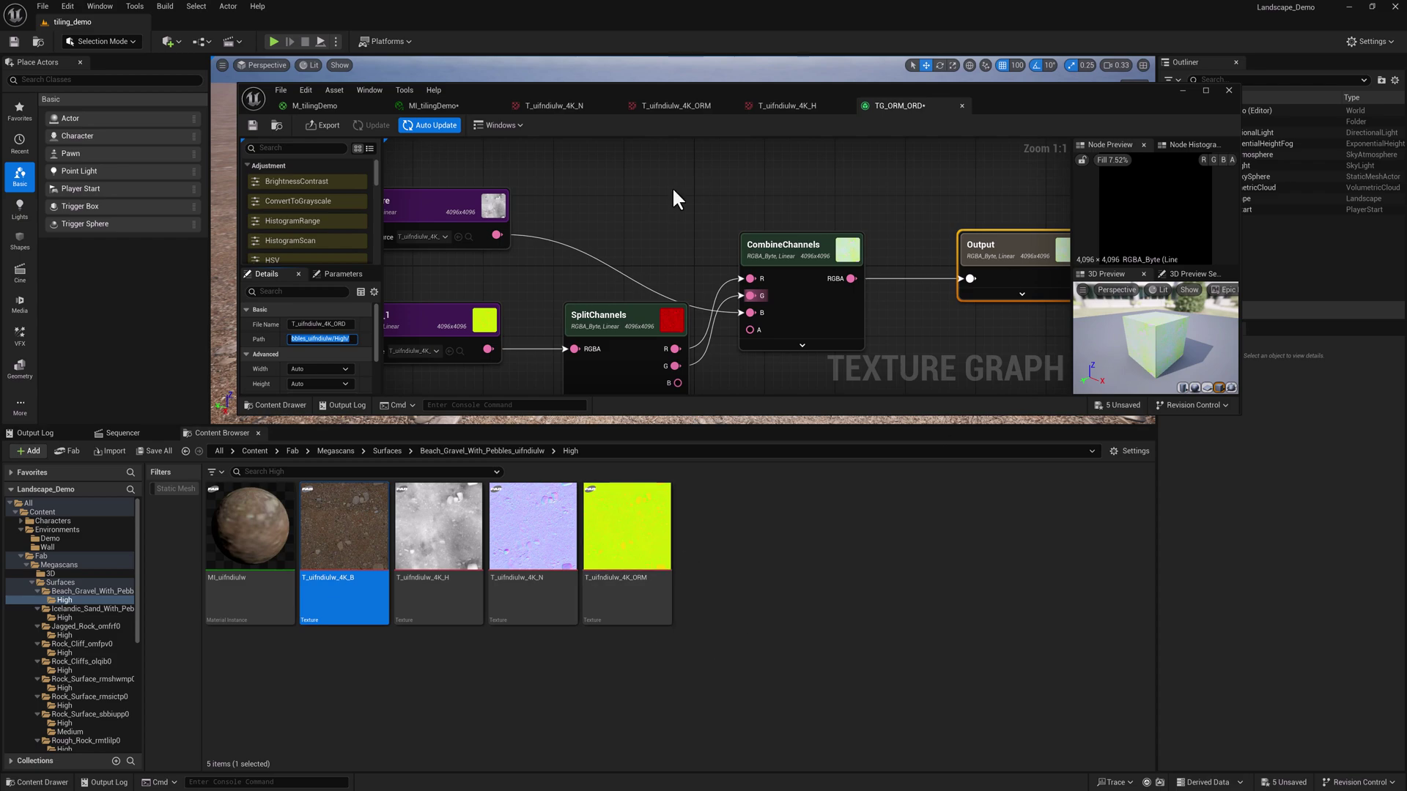
click(320, 125)
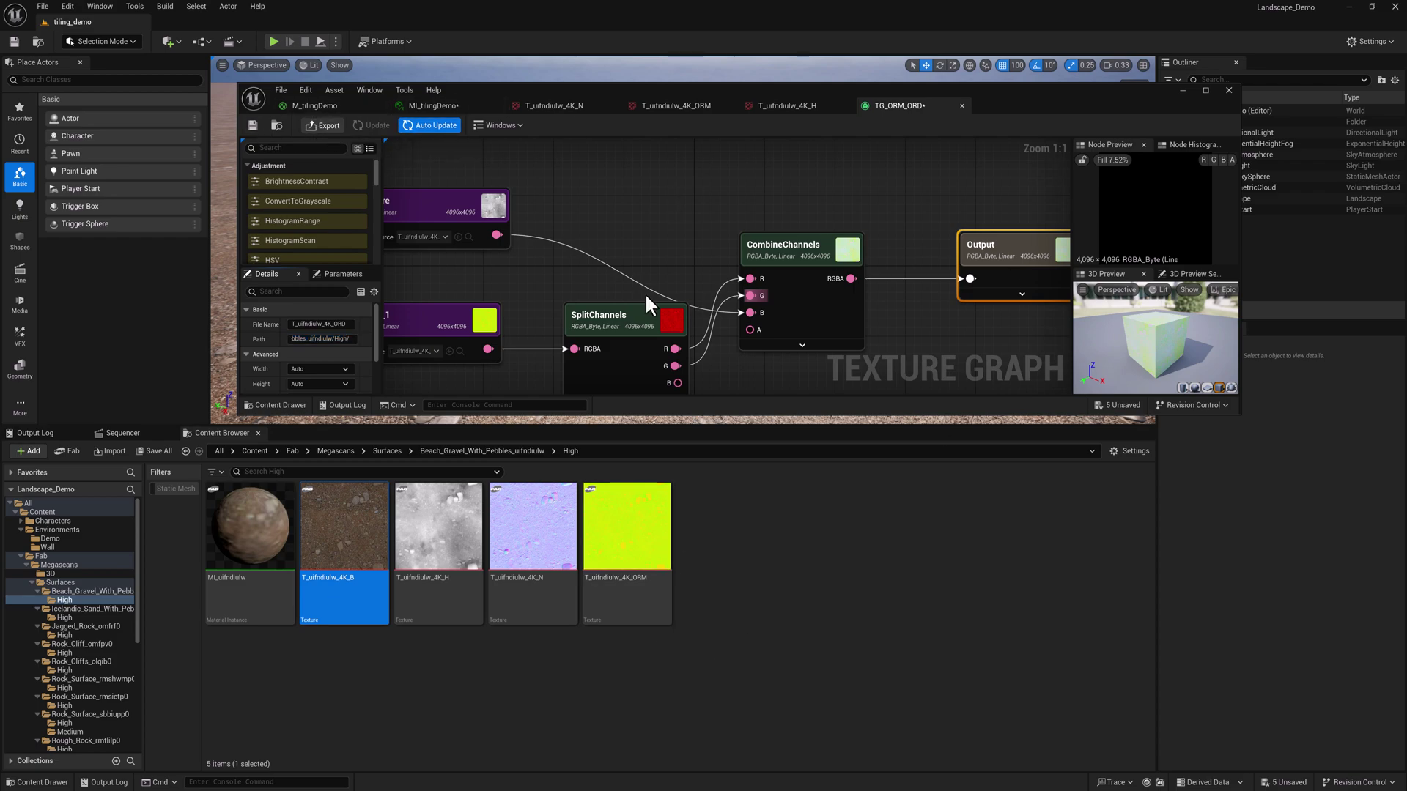
click(710, 512)
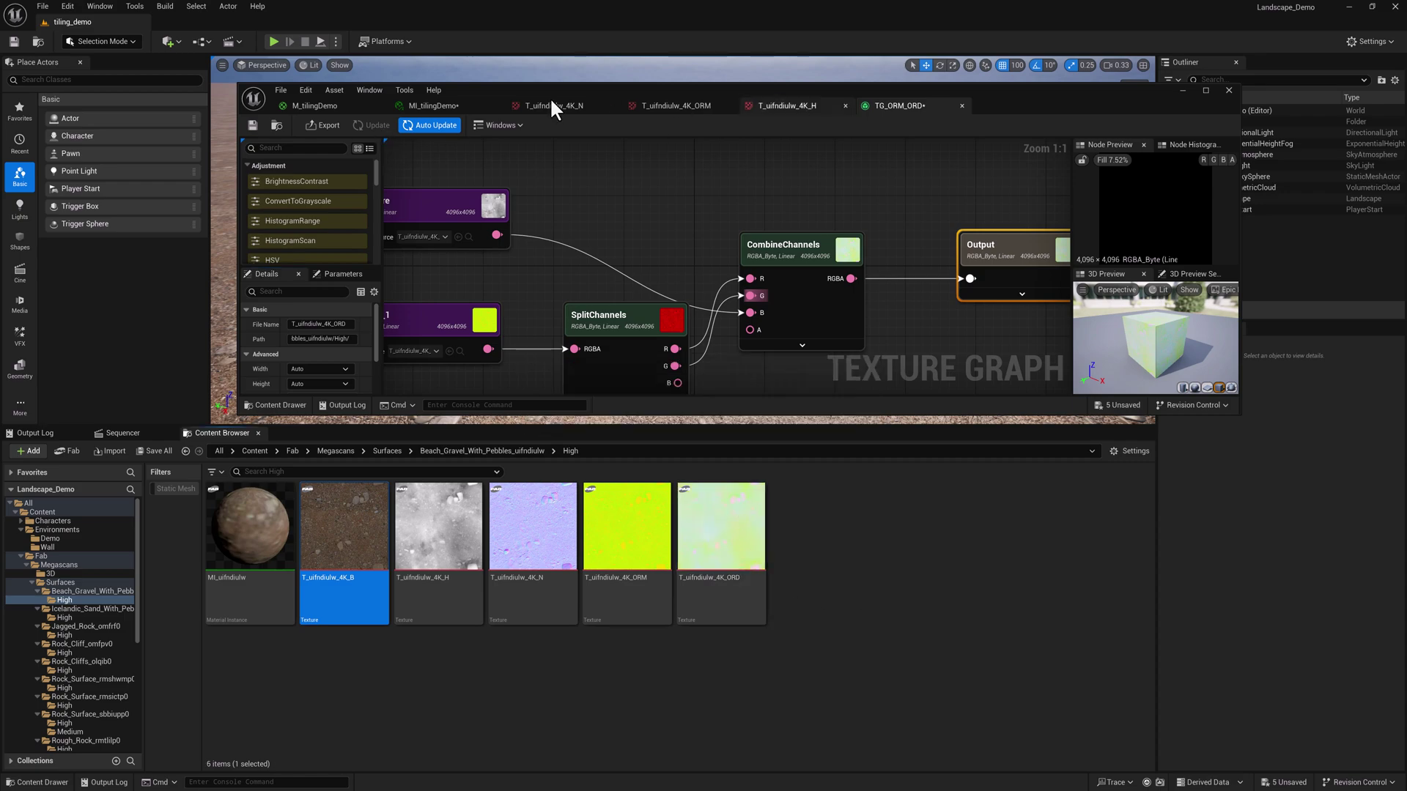
In the M_tilingDemo material graph, add two texture samples of T_uifndiulw_4K_ORD stacked below the normal map samples.
click(451, 103)
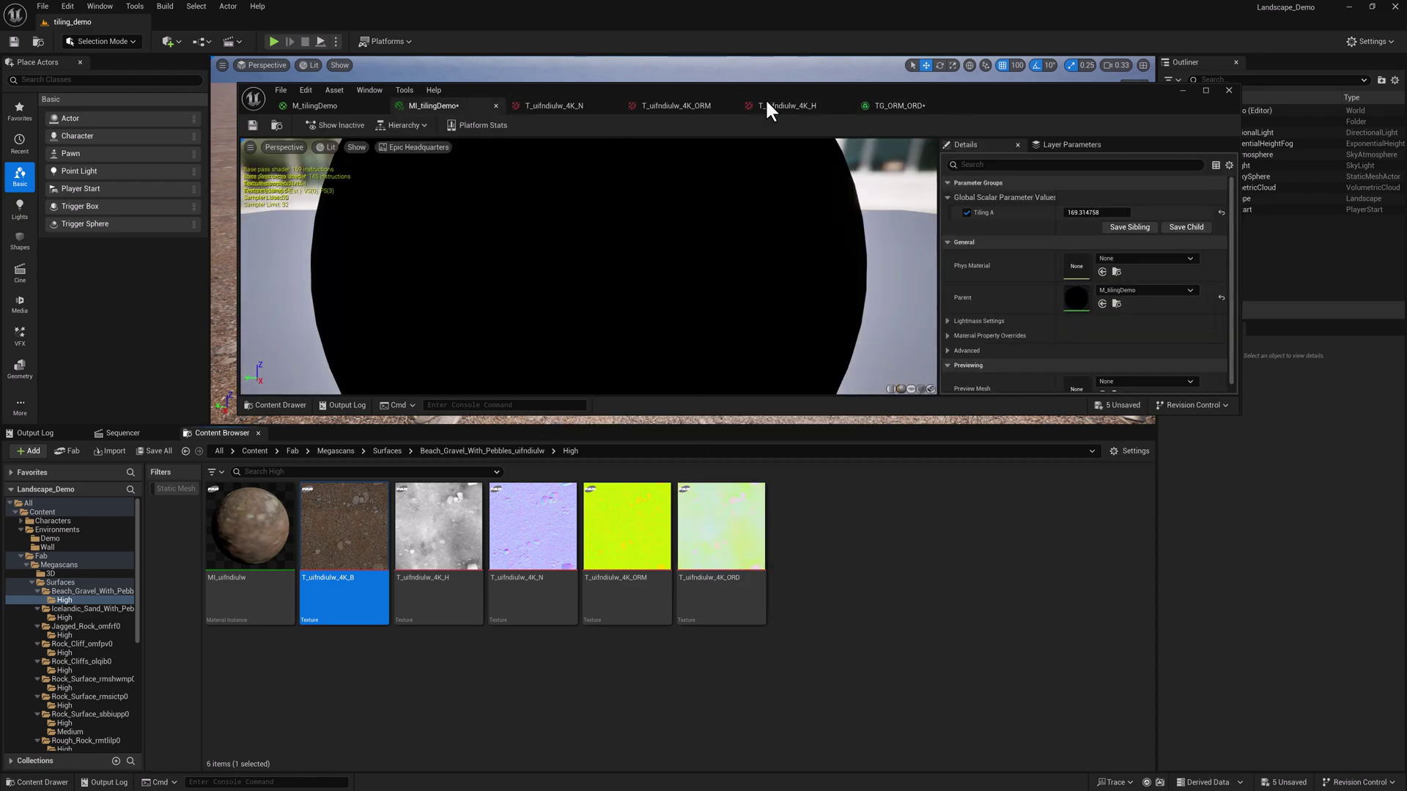
click(323, 107)
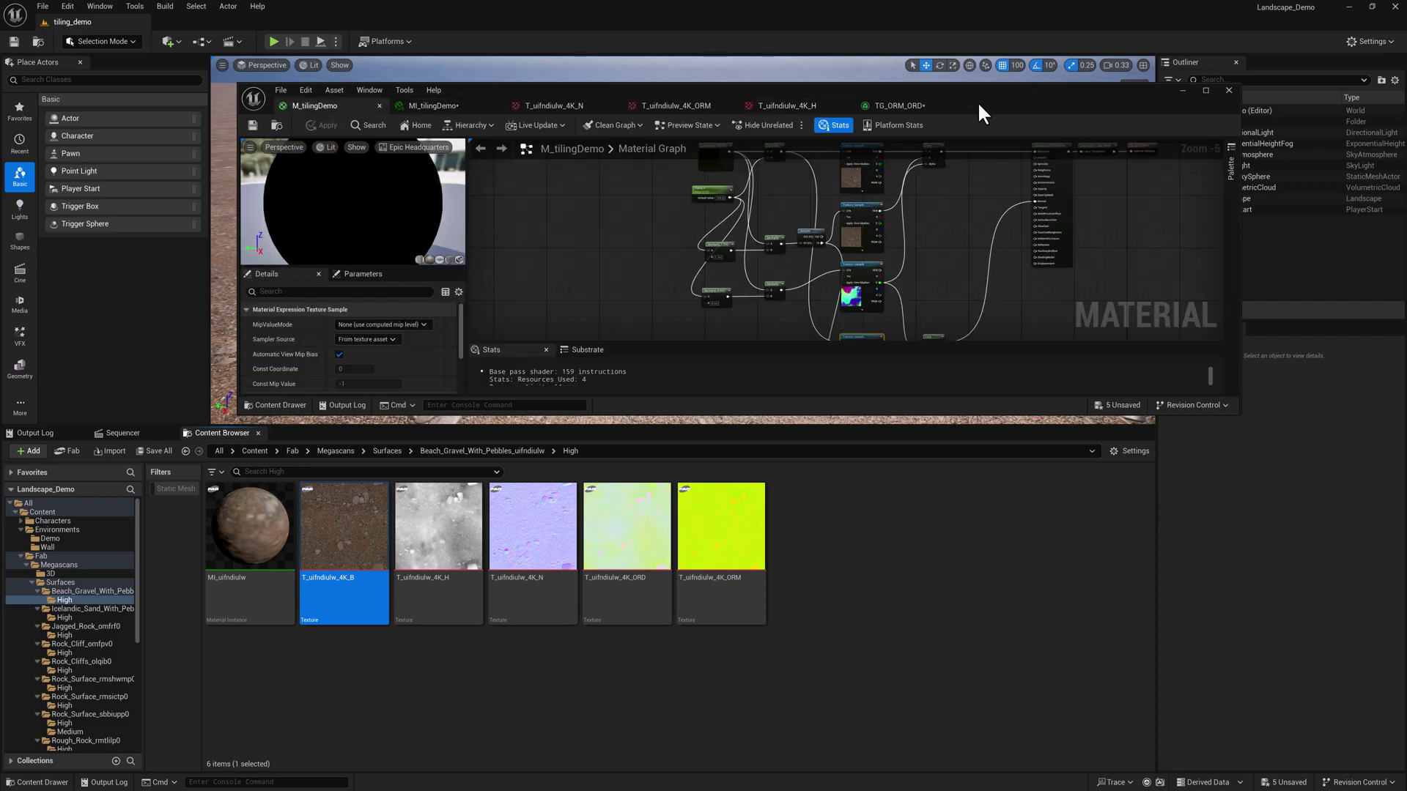
drag(979, 105, 956, 88)
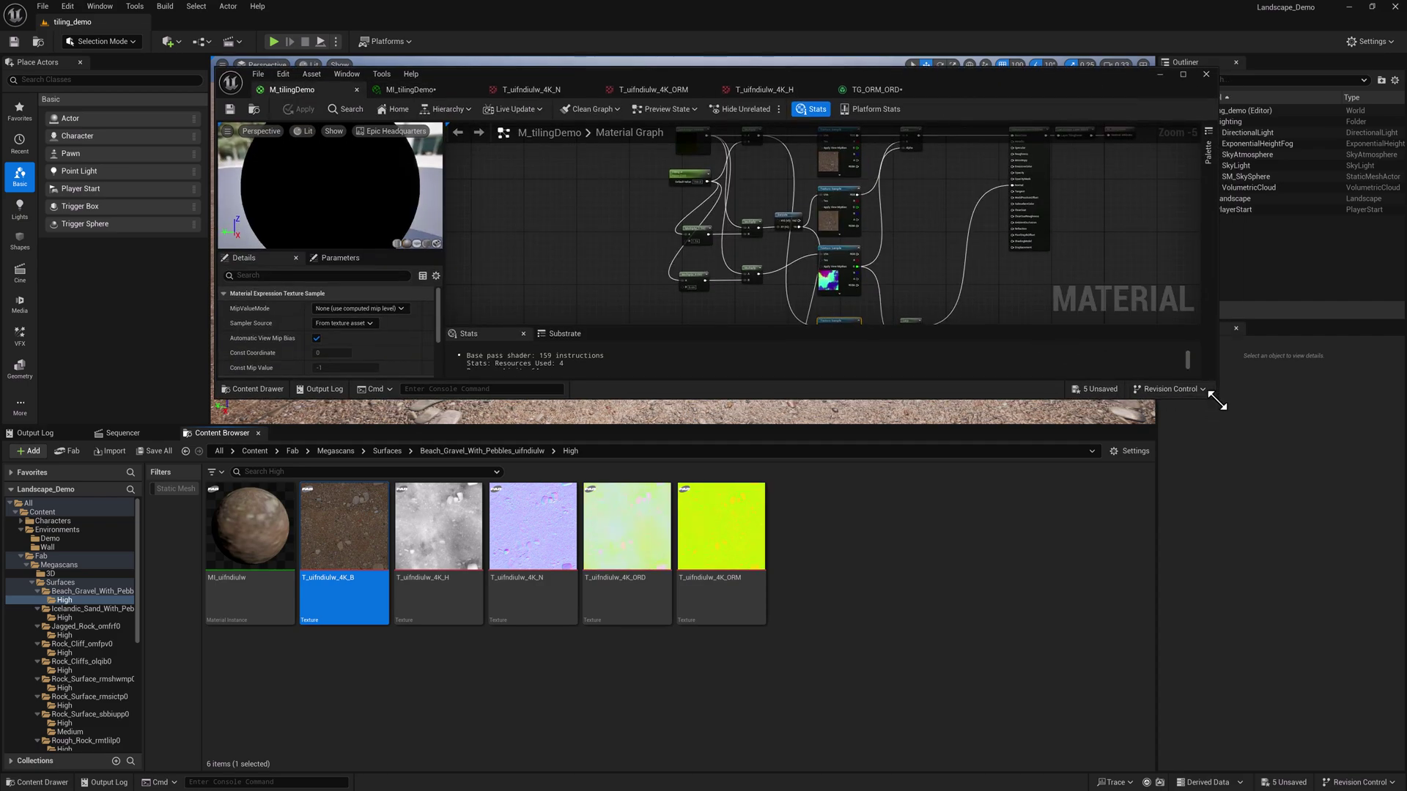
drag(1216, 400, 1209, 455)
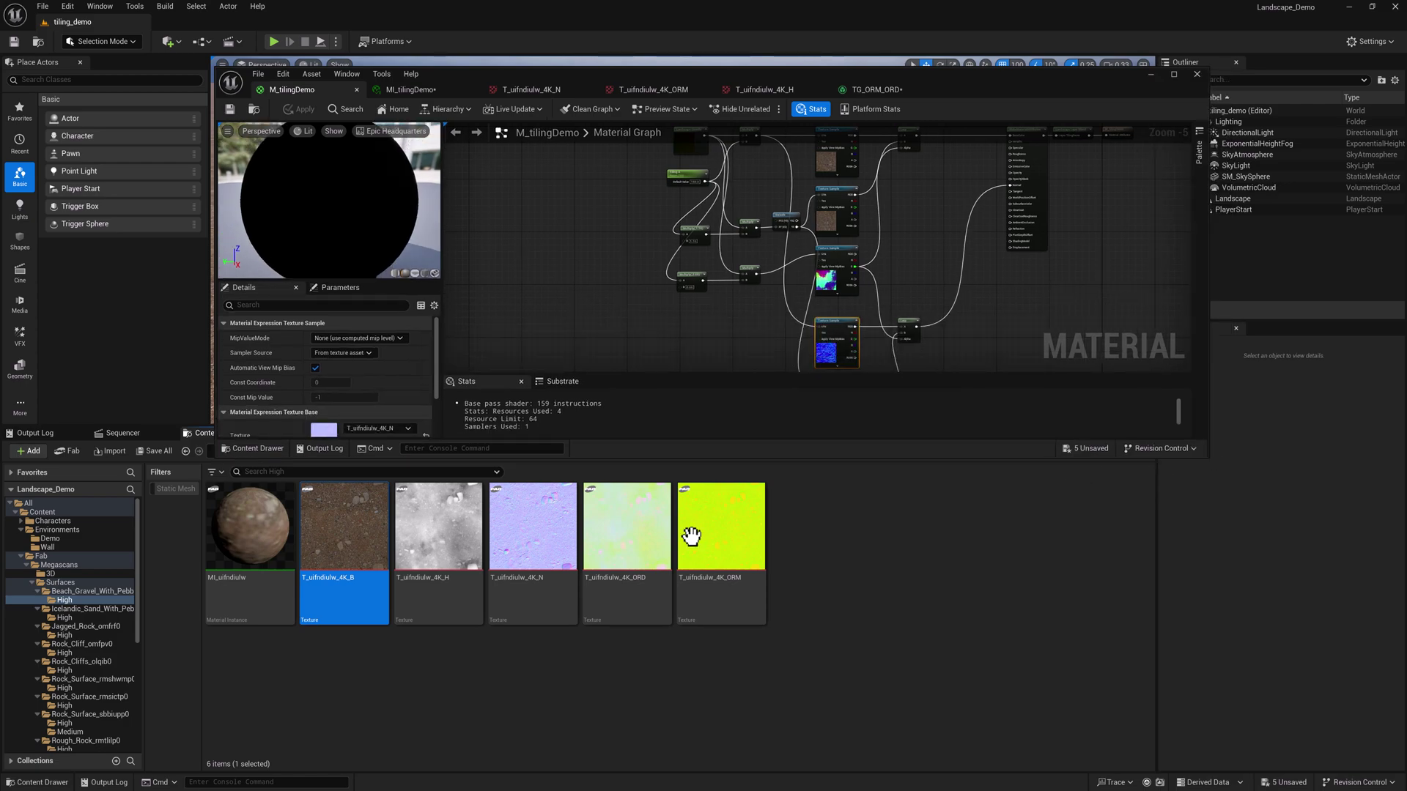
drag(630, 528, 653, 327)
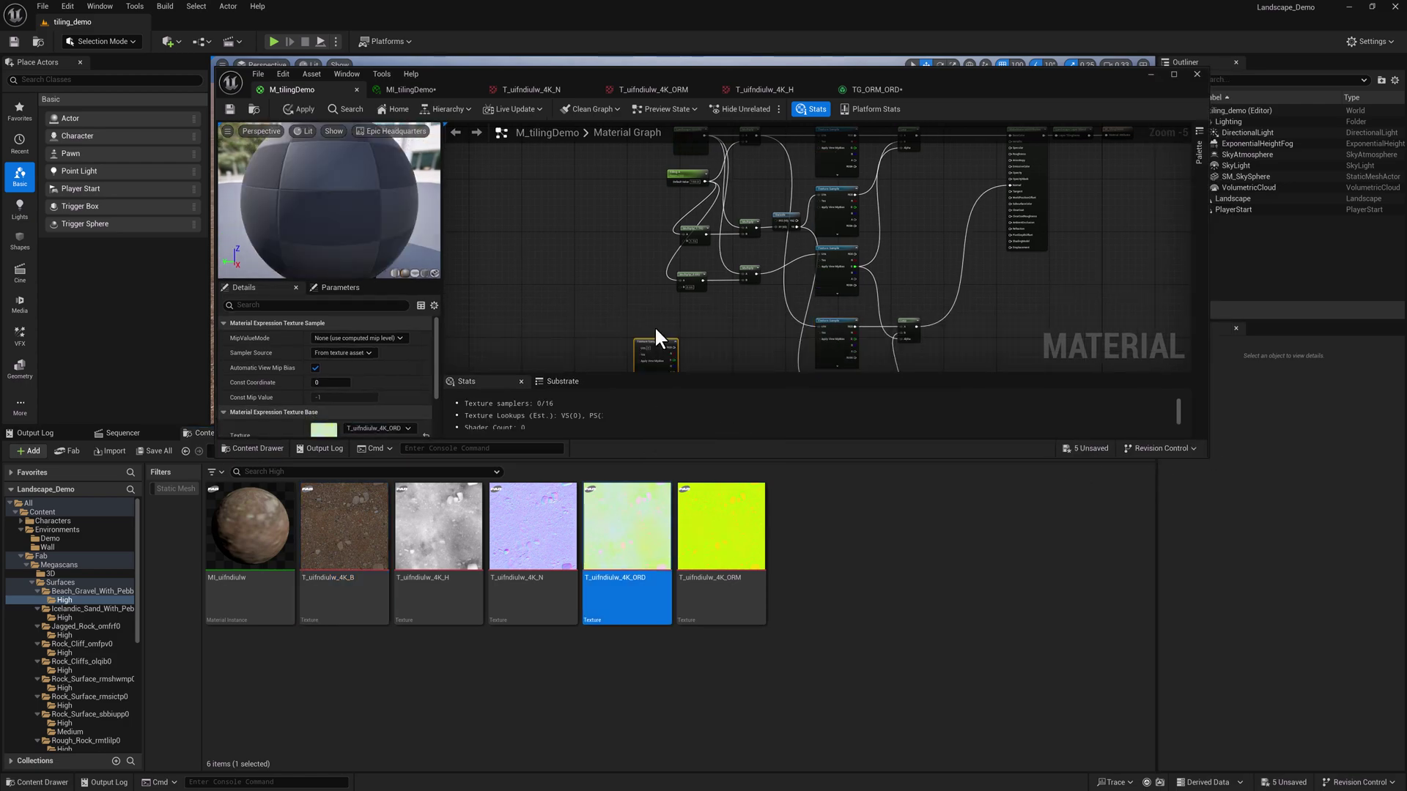
double_click(952, 74)
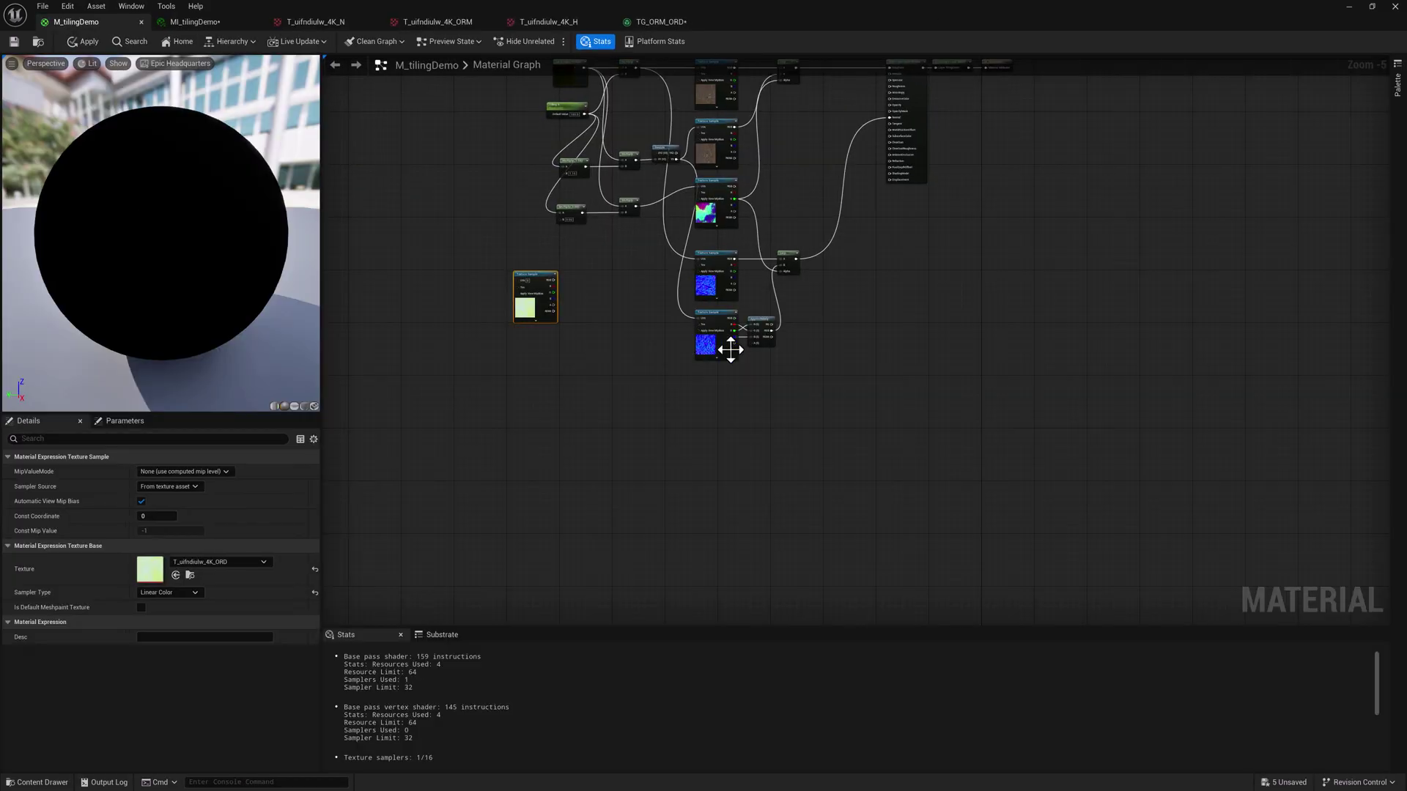
drag(564, 317, 745, 423)
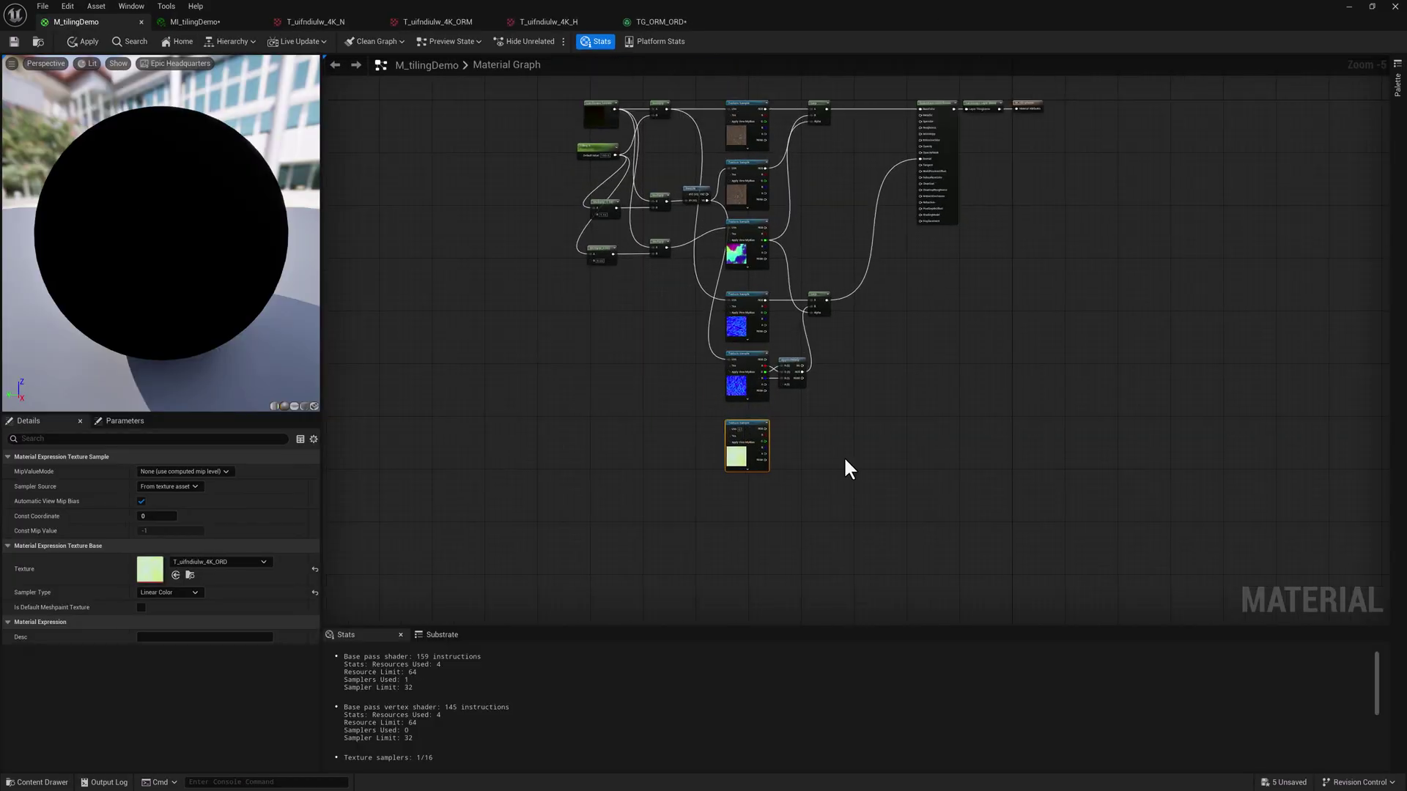
key(ctrl+d)
drag(844, 455, 740, 482)
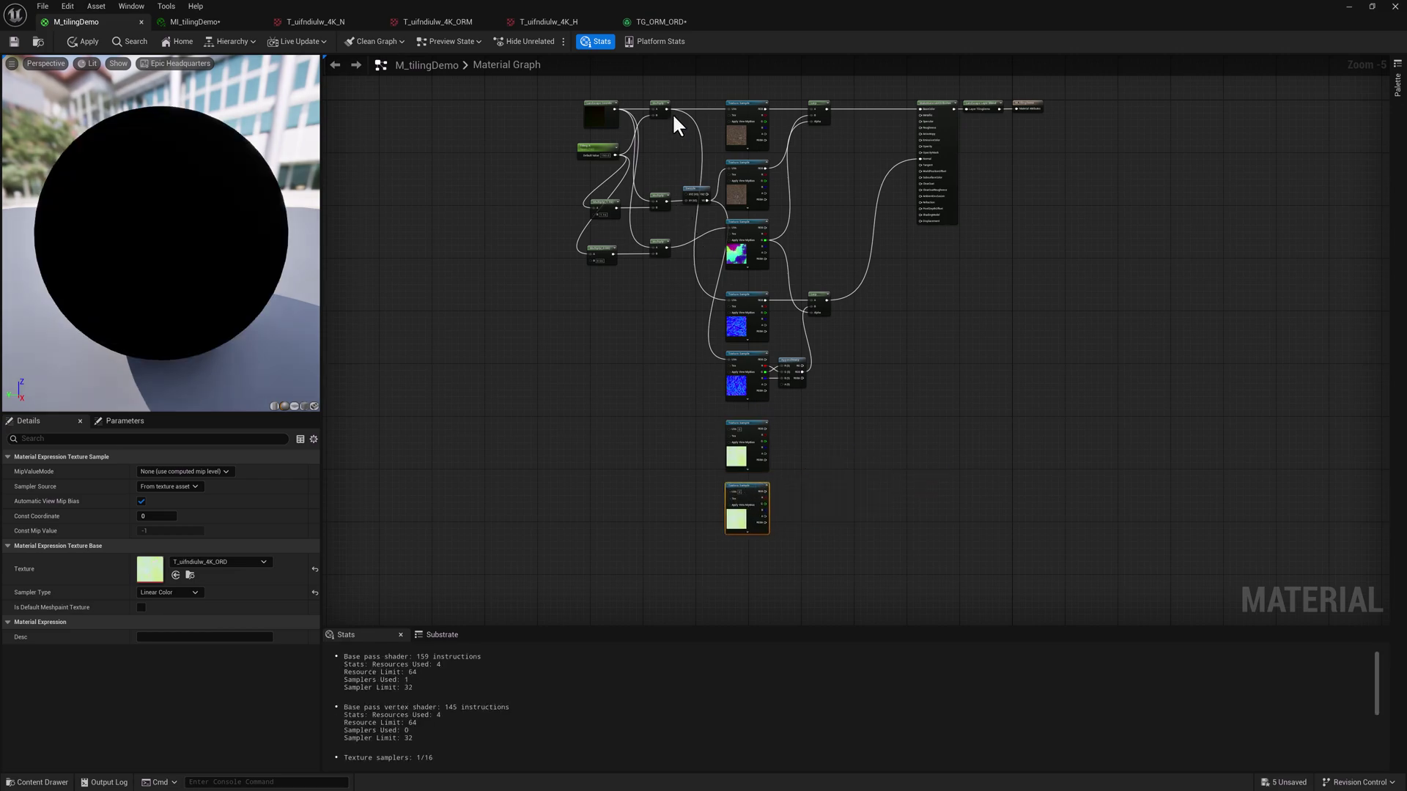
Wire the topmost Multiply and the Swizzle's YX output to the two ORD samples' UVs, and move the tiling nodes clear of the samples.
drag(667, 112, 730, 429)
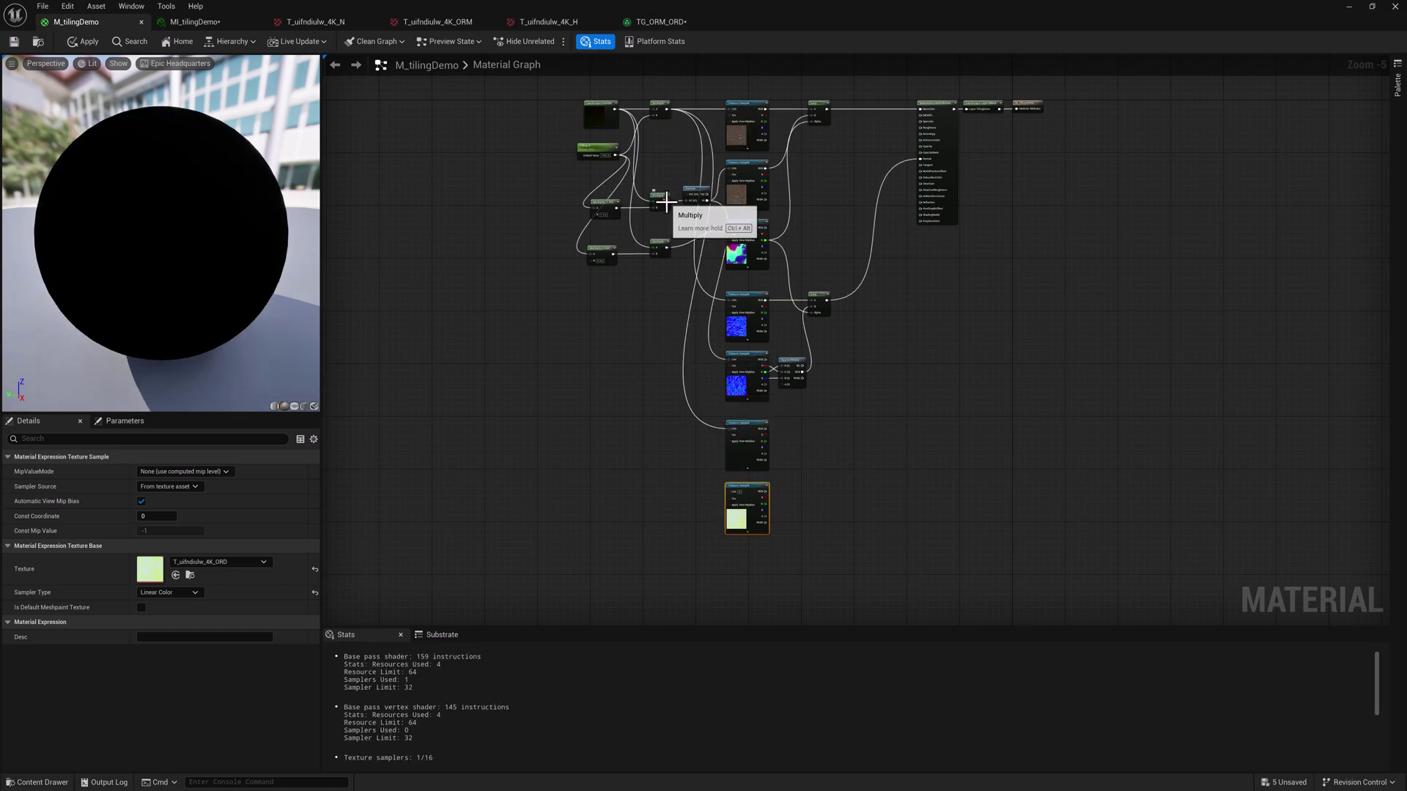
drag(706, 200, 728, 491)
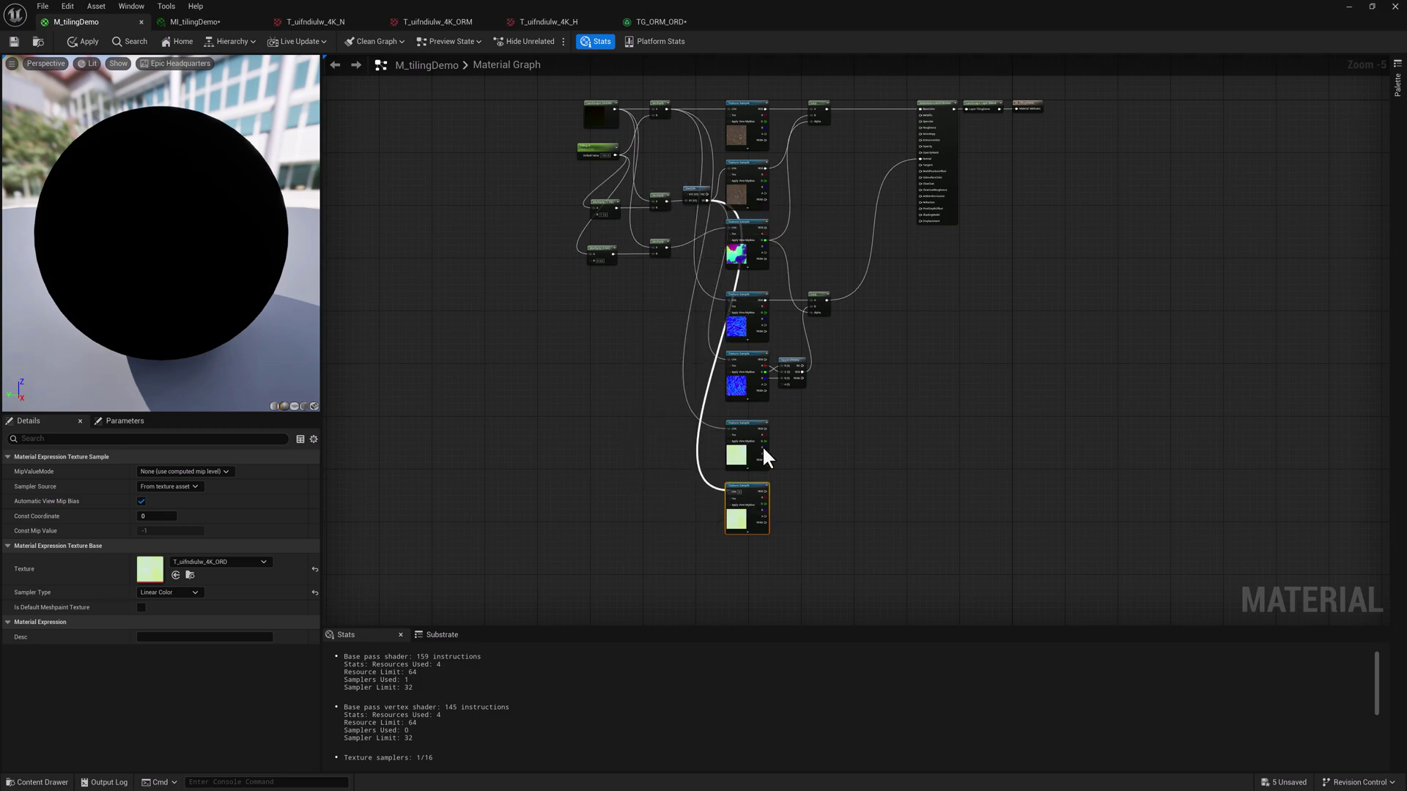
drag(560, 150, 684, 279)
drag(693, 196, 552, 351)
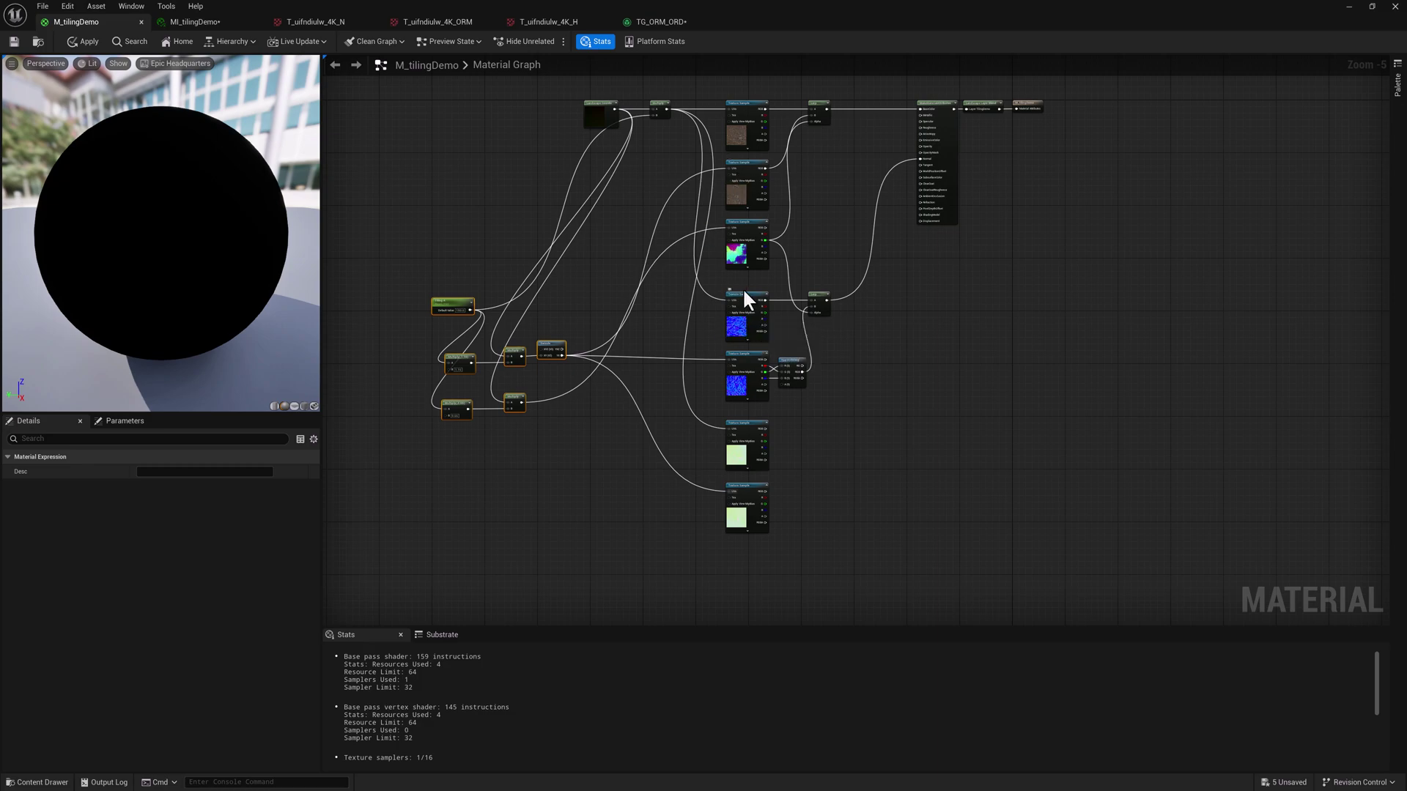
Add a Lerp node beside the ORD texture samples and duplicate it twice, stacking the three Lerps vertically.
scroll(749, 282, up, 3)
right_drag(920, 431, 931, 256)
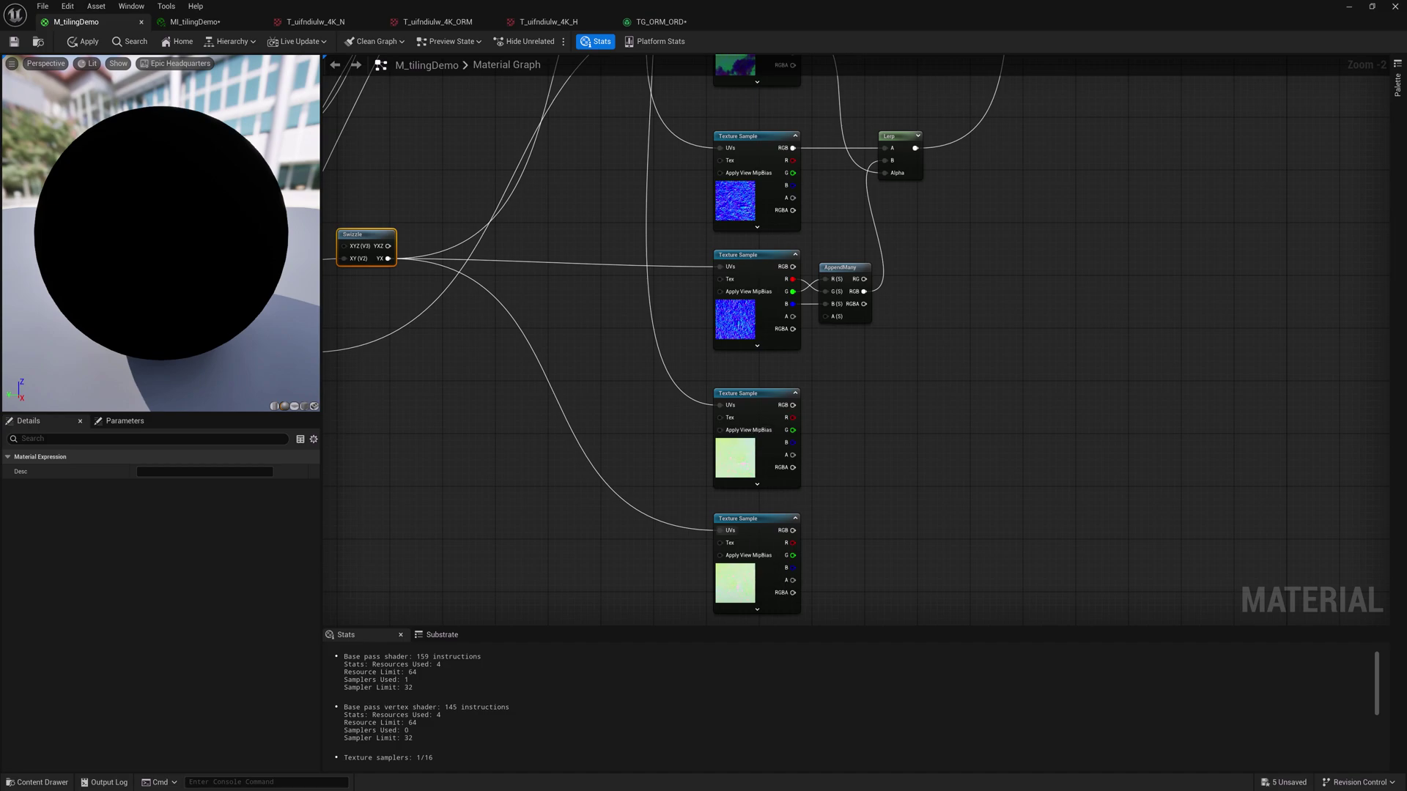
scroll(904, 403, down, 4)
scroll(868, 422, up, 3)
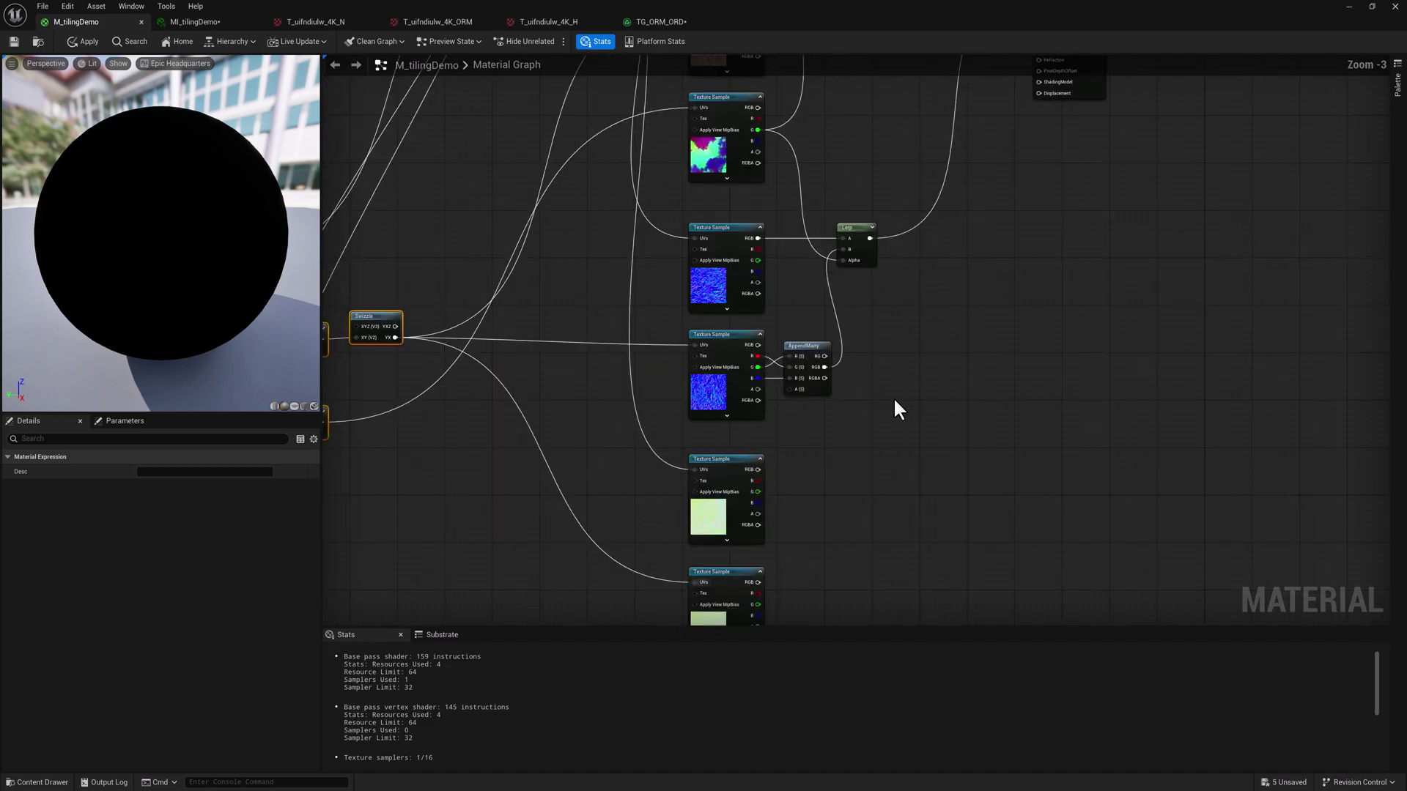
right_click(893, 420)
text(lerp)
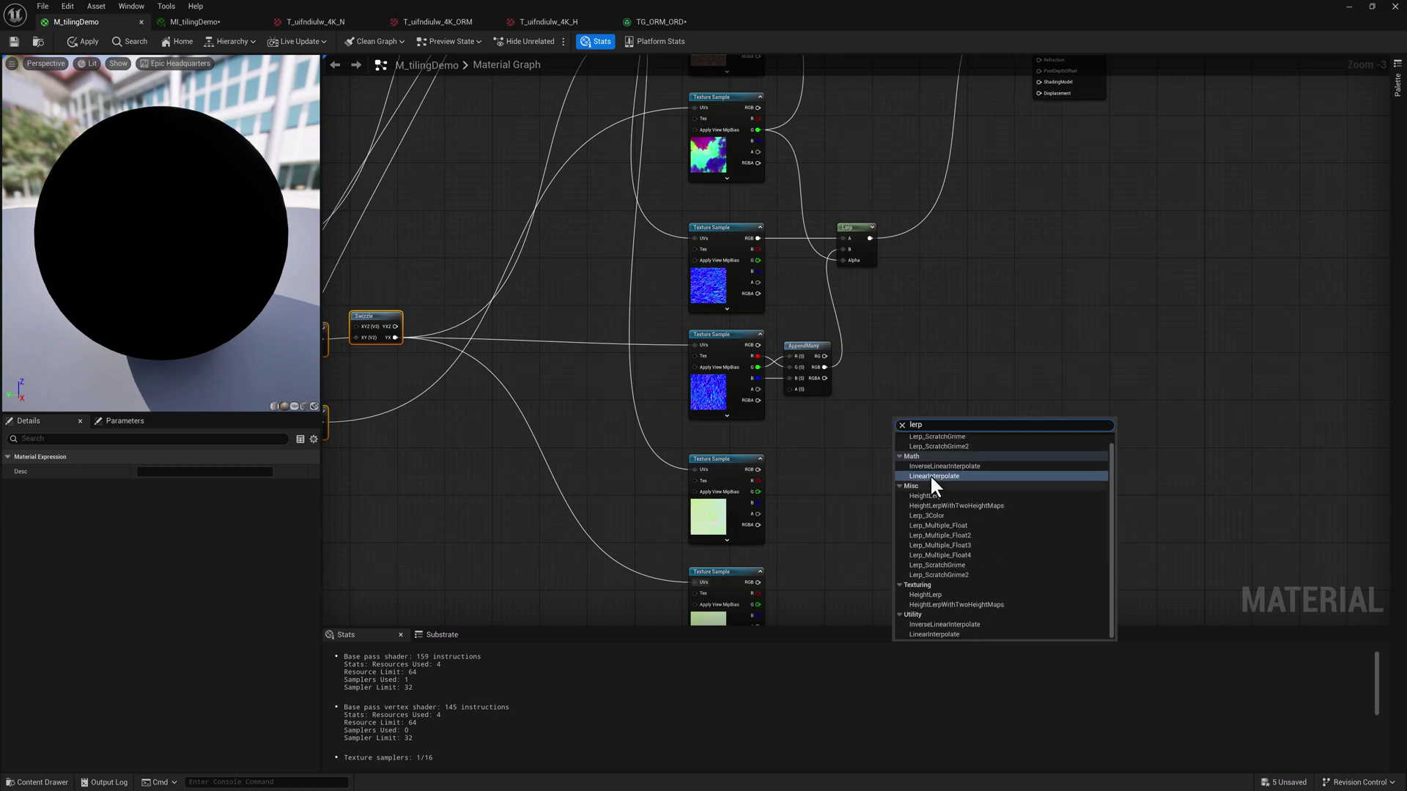
click(929, 477)
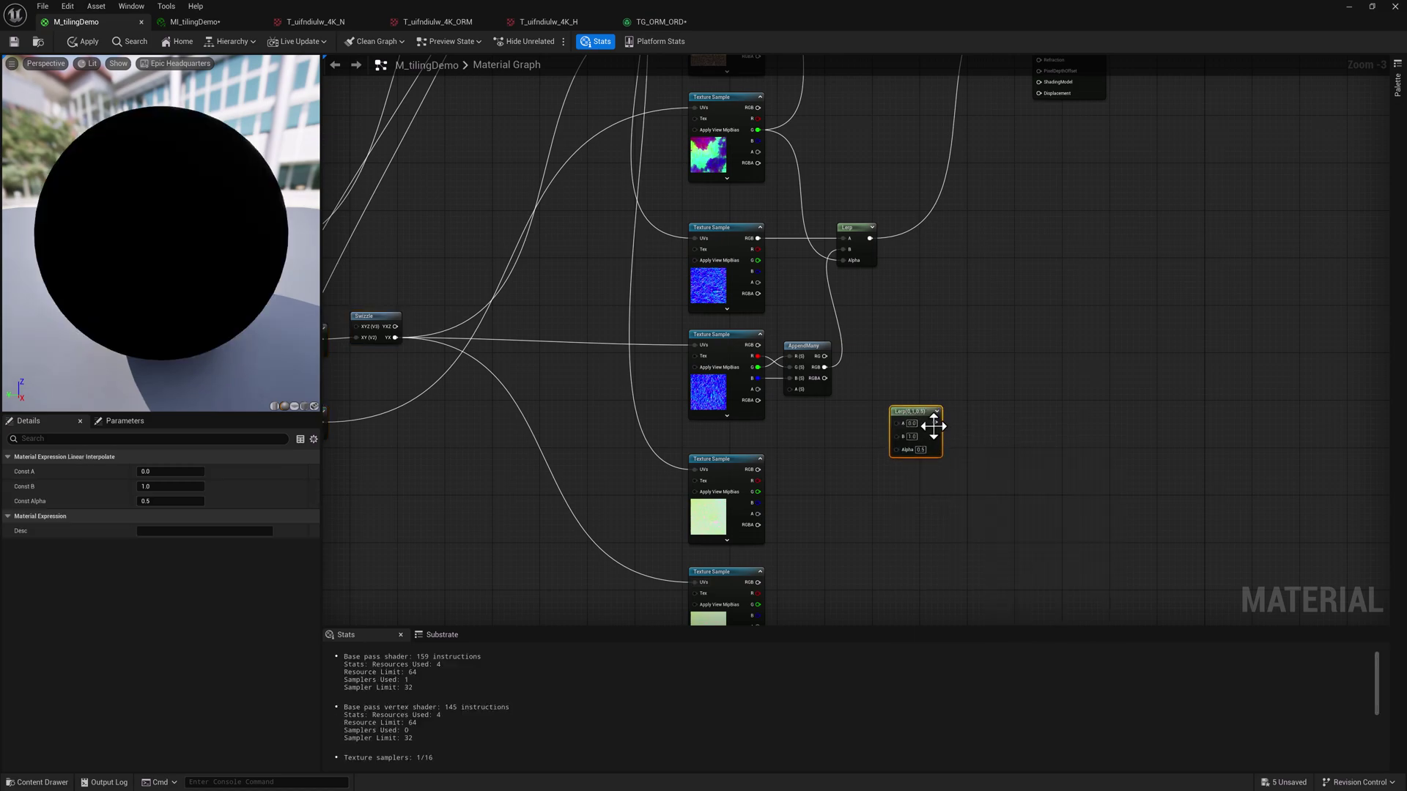
key(ctrl+d)
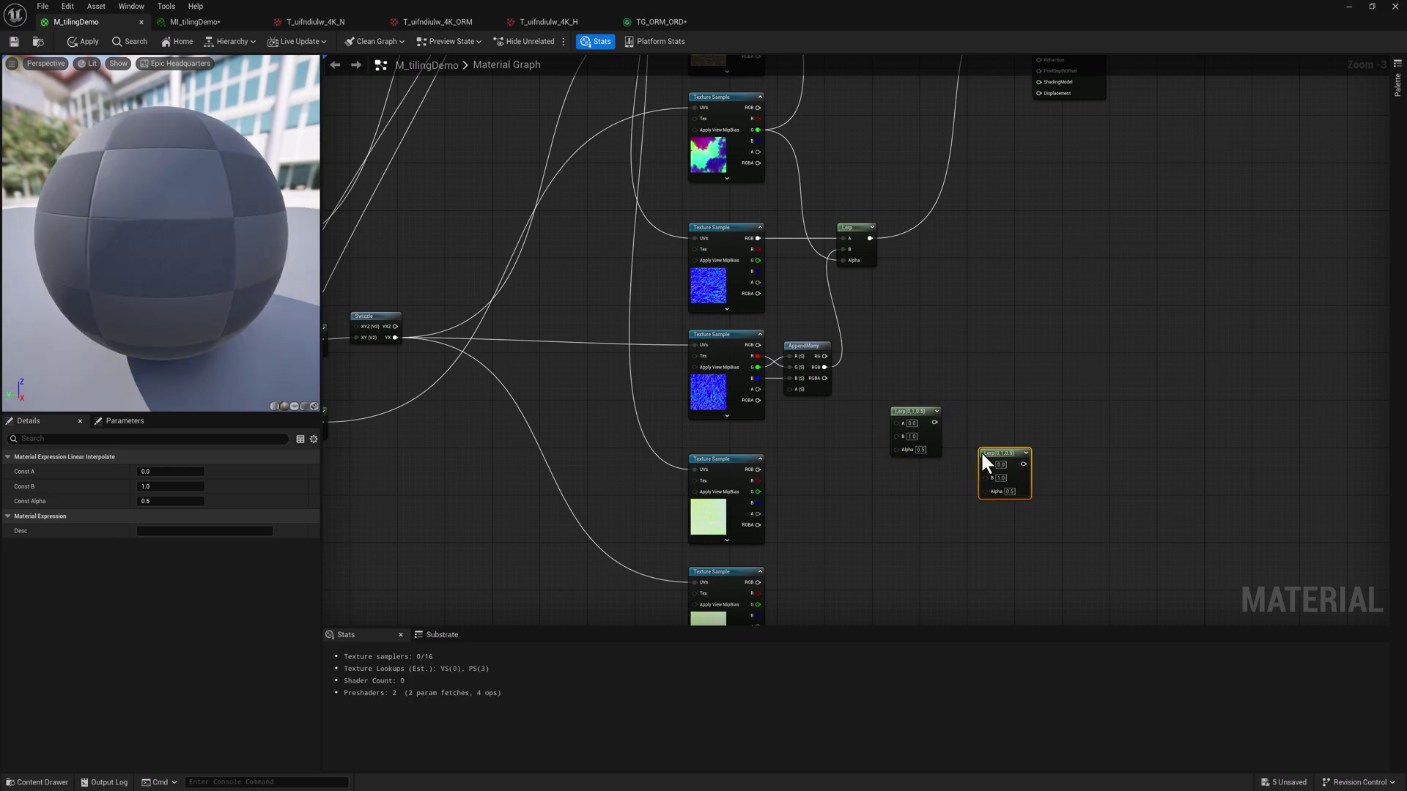
drag(981, 451, 899, 482)
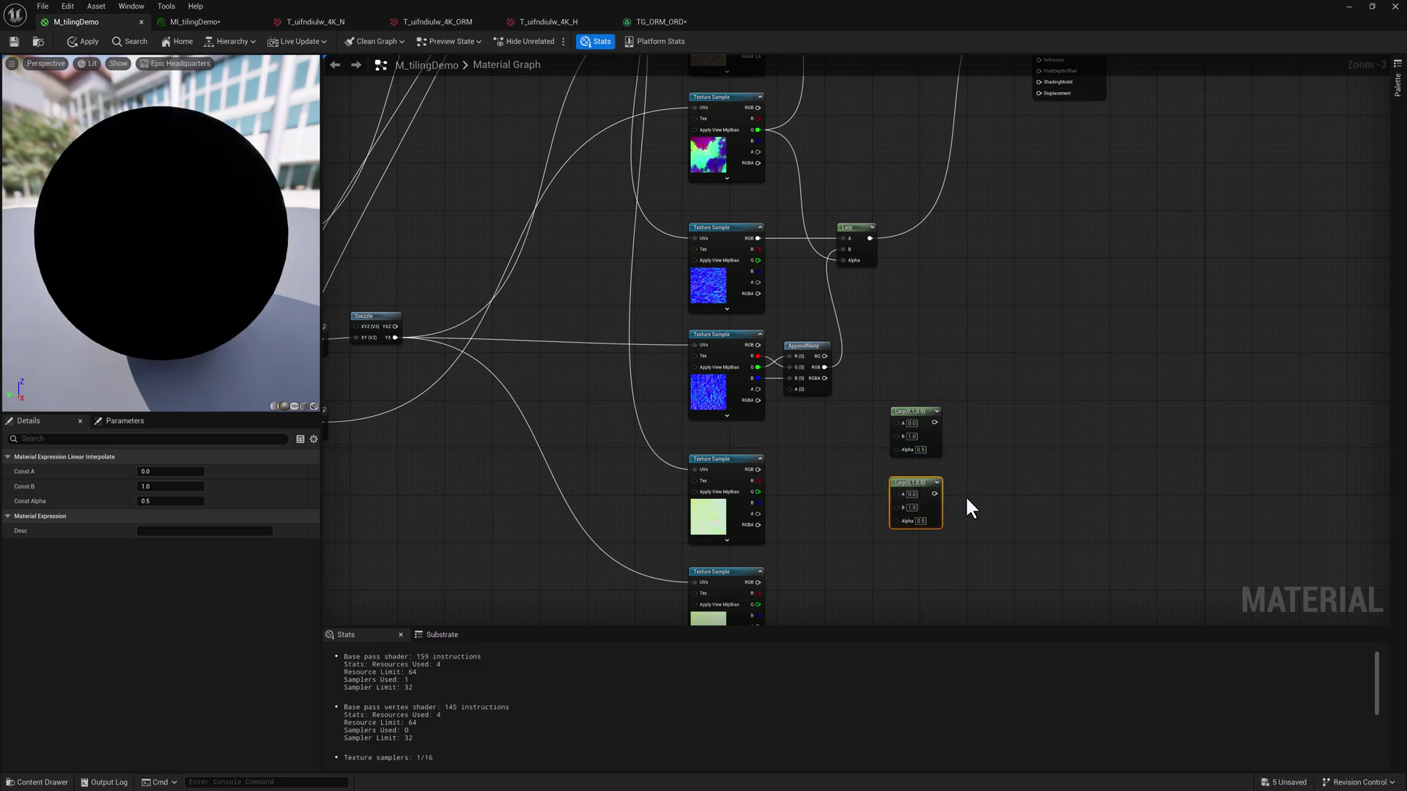
key(ctrl+w)
drag(968, 507, 907, 551)
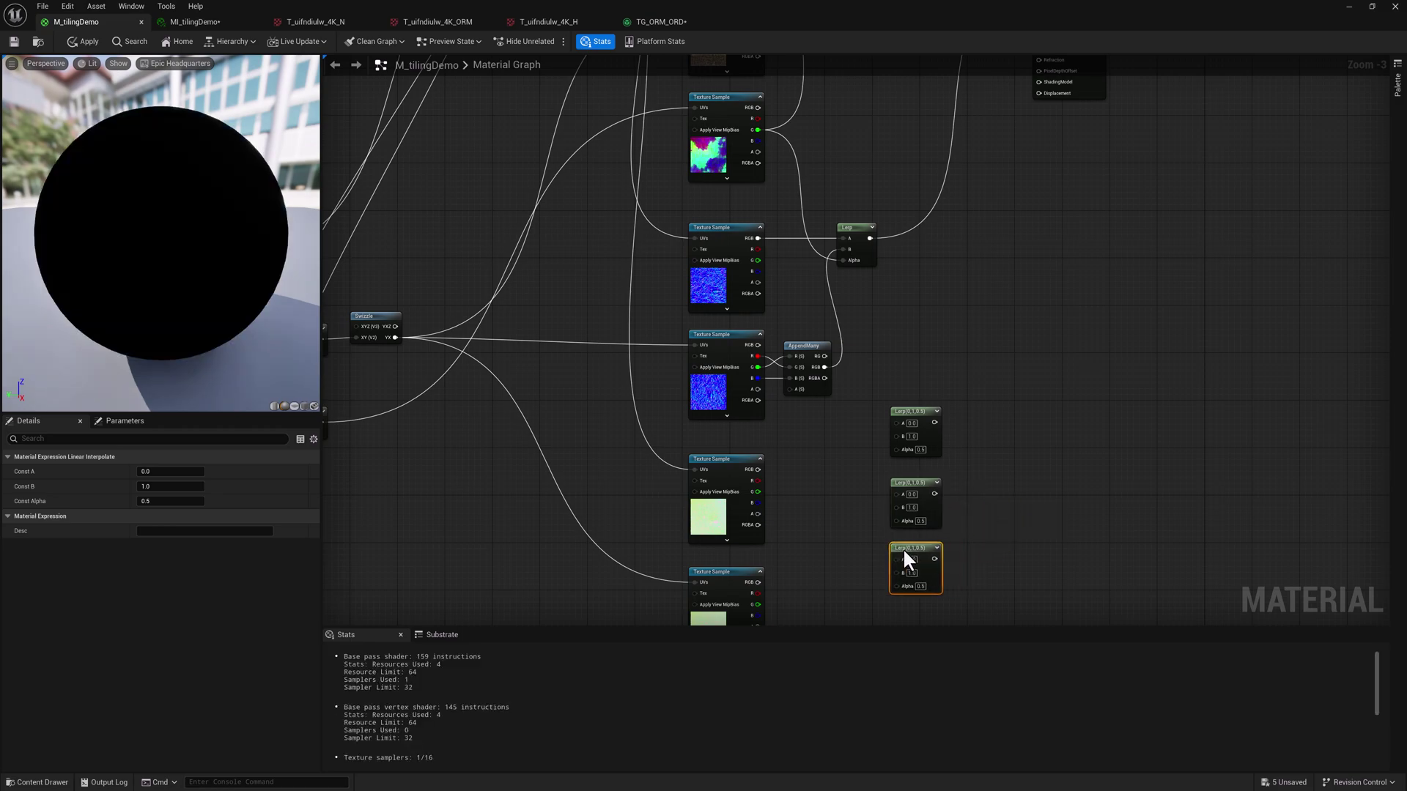
right_drag(1021, 346, 995, 435)
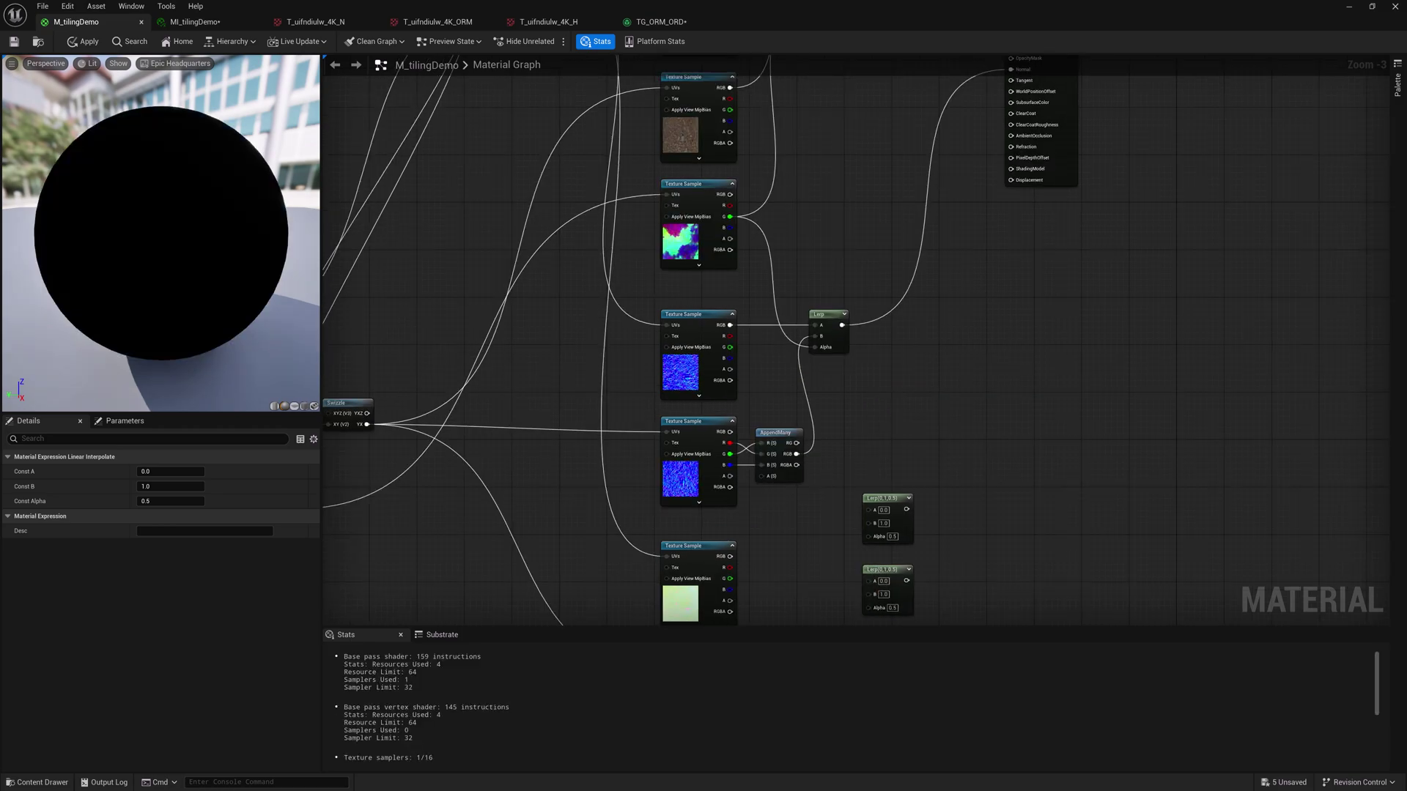
right_drag(960, 356, 1024, 190)
scroll(851, 354, up, 1)
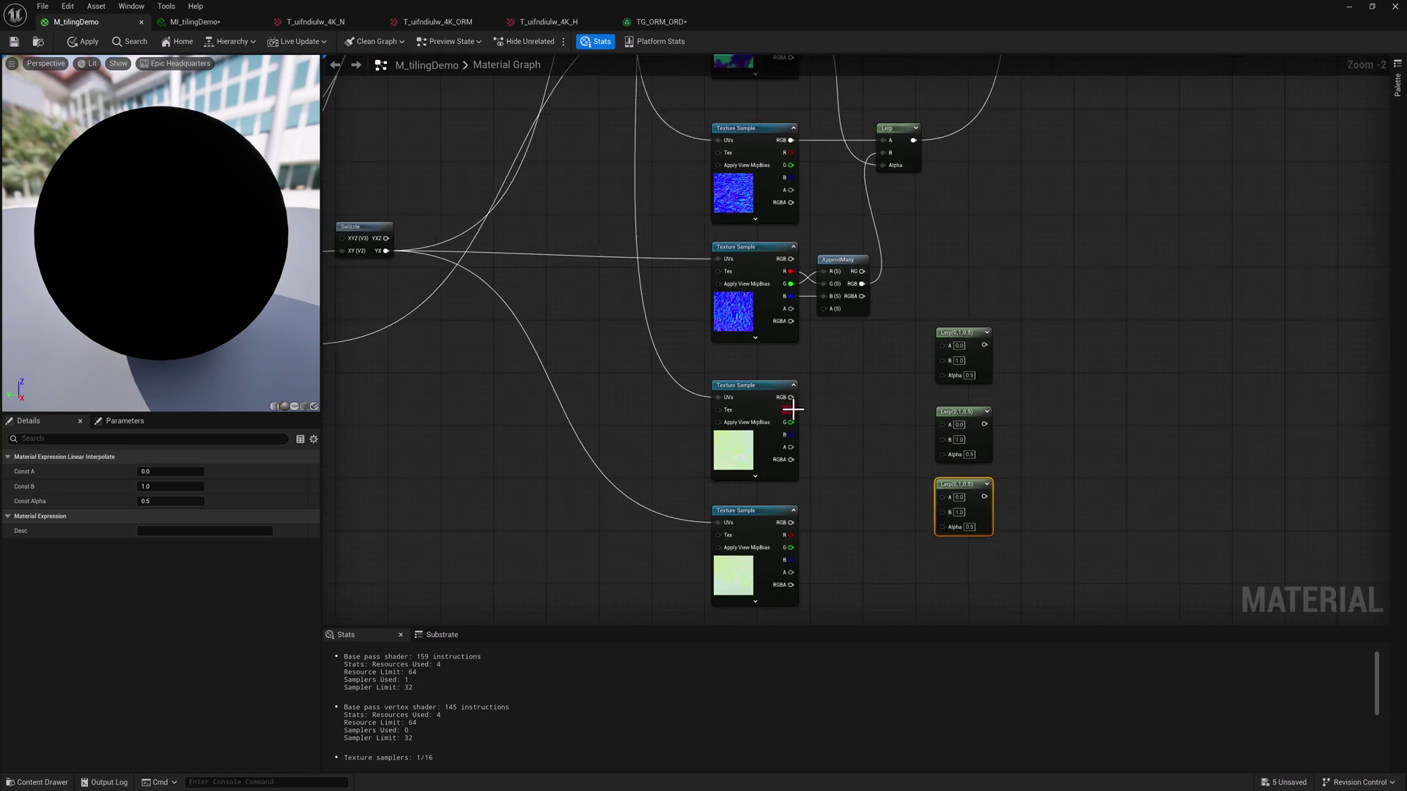
drag(790, 410, 946, 344)
drag(789, 535, 944, 357)
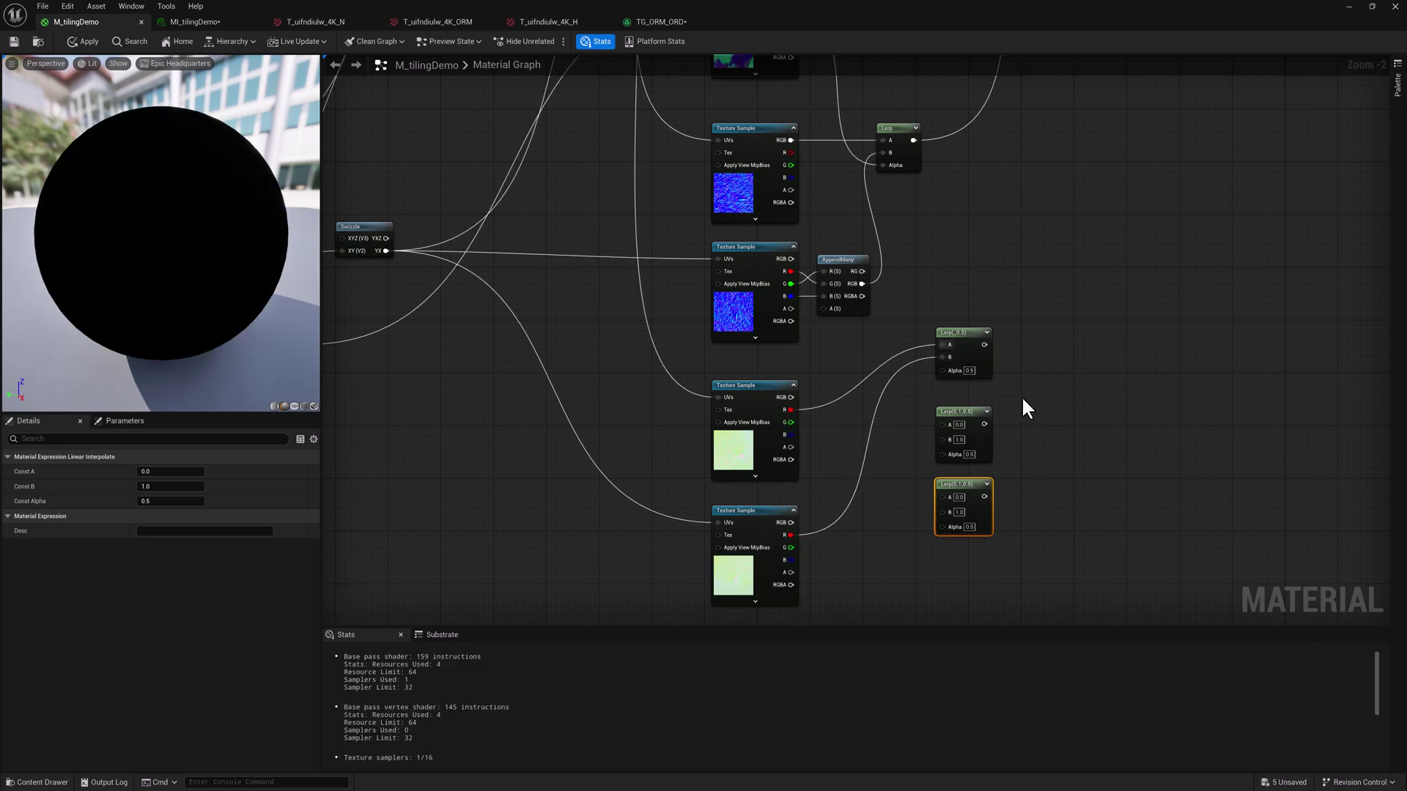
Replace the three stacked Lerps with a single new LinearInterpolate node beside the ORD texture samples.
drag(1048, 344, 1011, 501)
key(Delete)
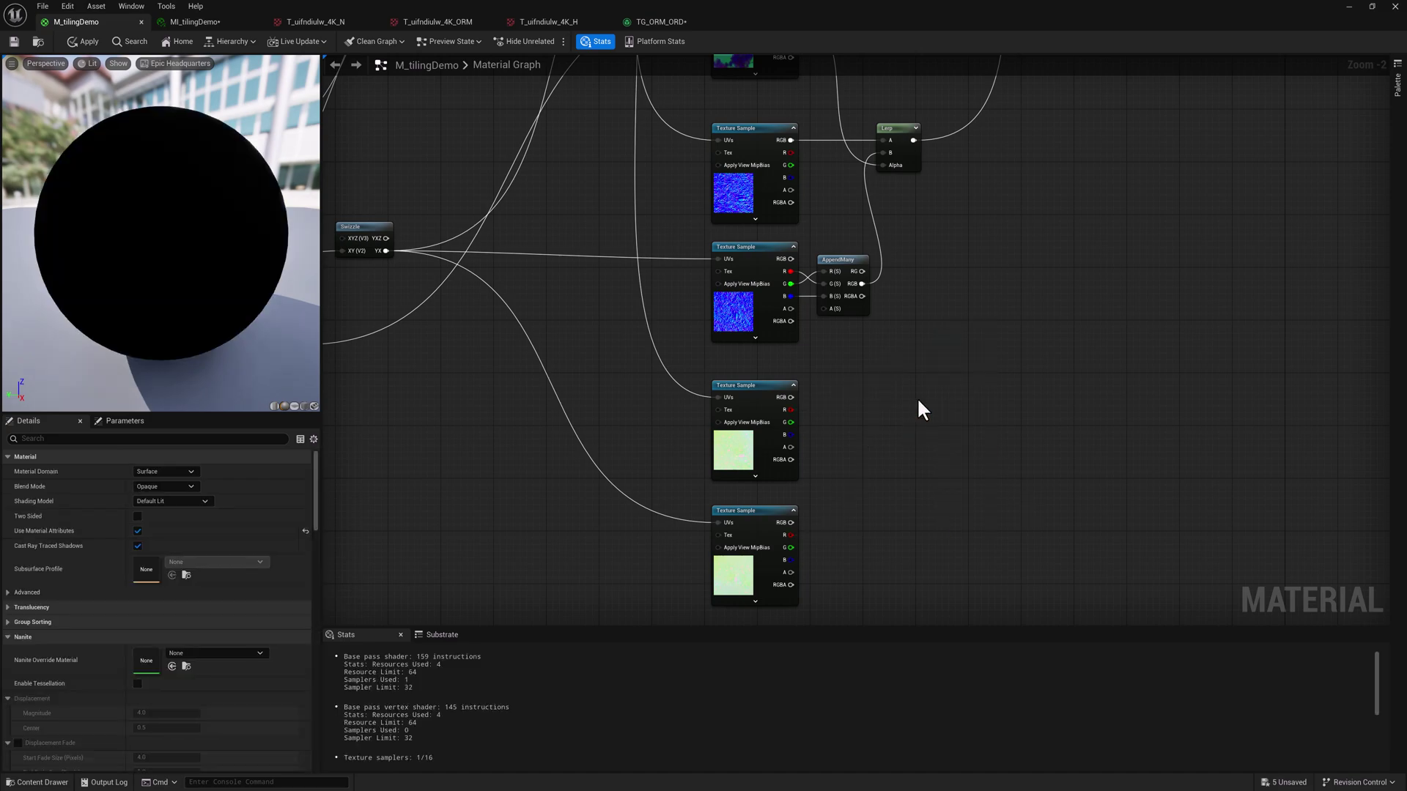
right_click(916, 397)
text(lerp)
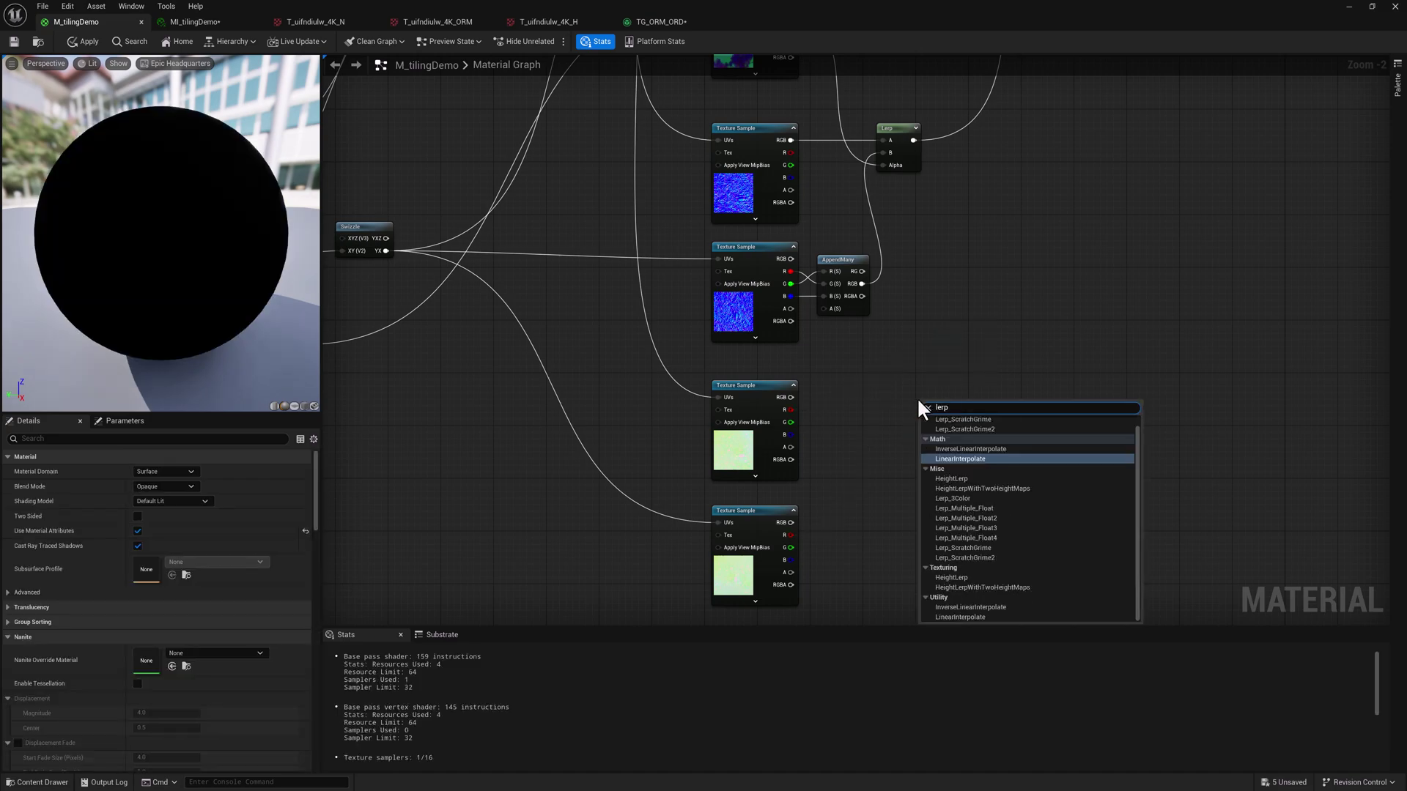
click(949, 458)
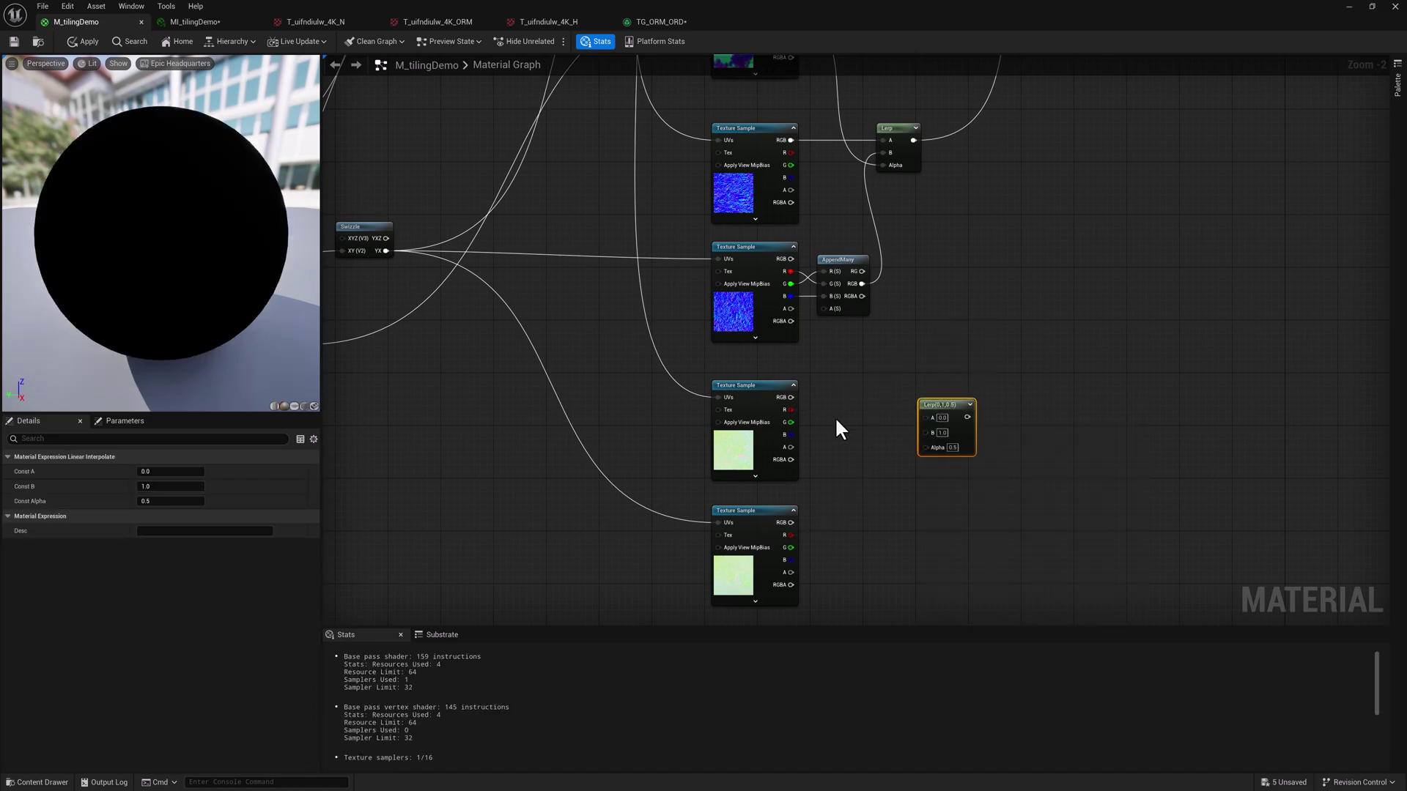
Wire the upper and lower ORD samples' RGB to the Lerp's A and B, the mask sample's G to Alpha, and align it under the normal Lerp.
drag(792, 397, 926, 416)
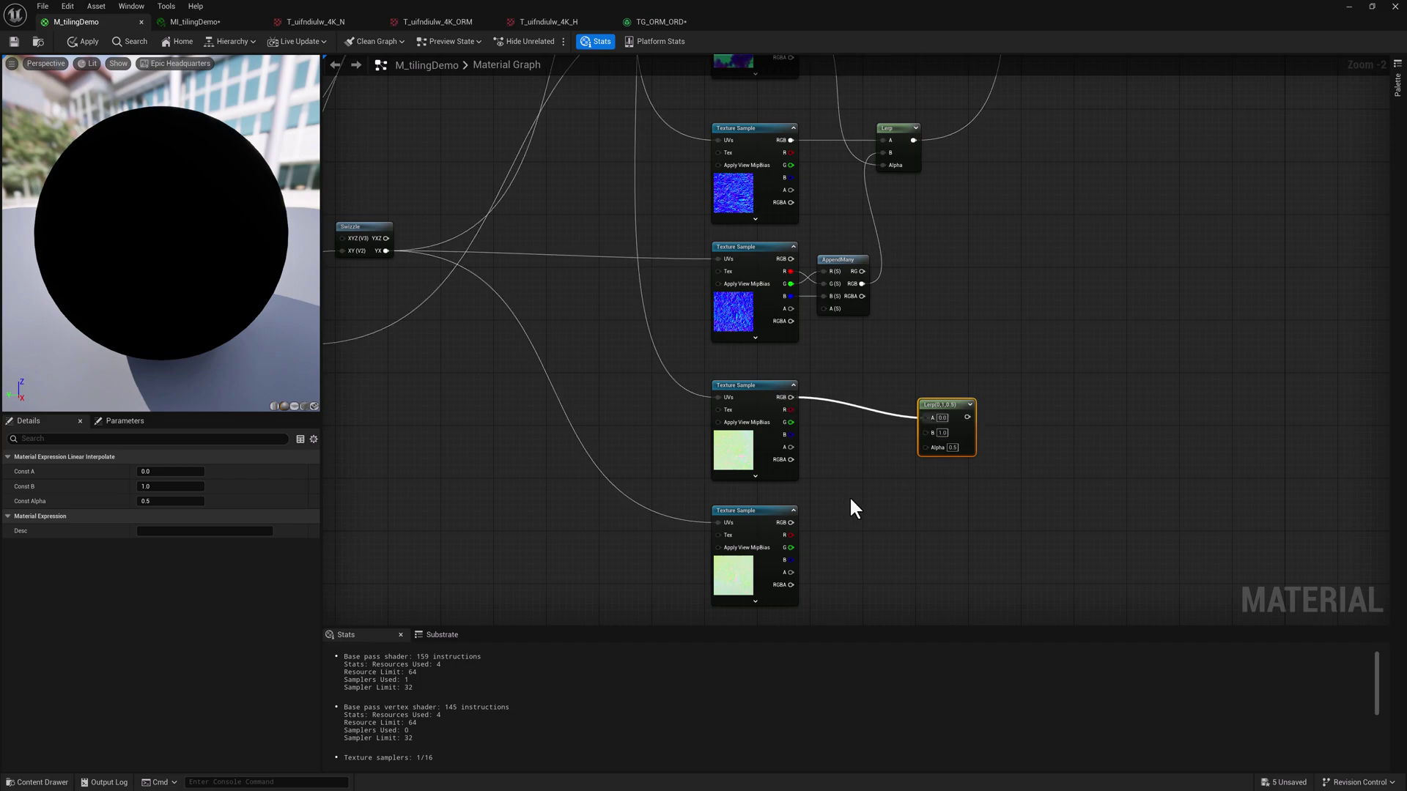
drag(791, 522, 927, 430)
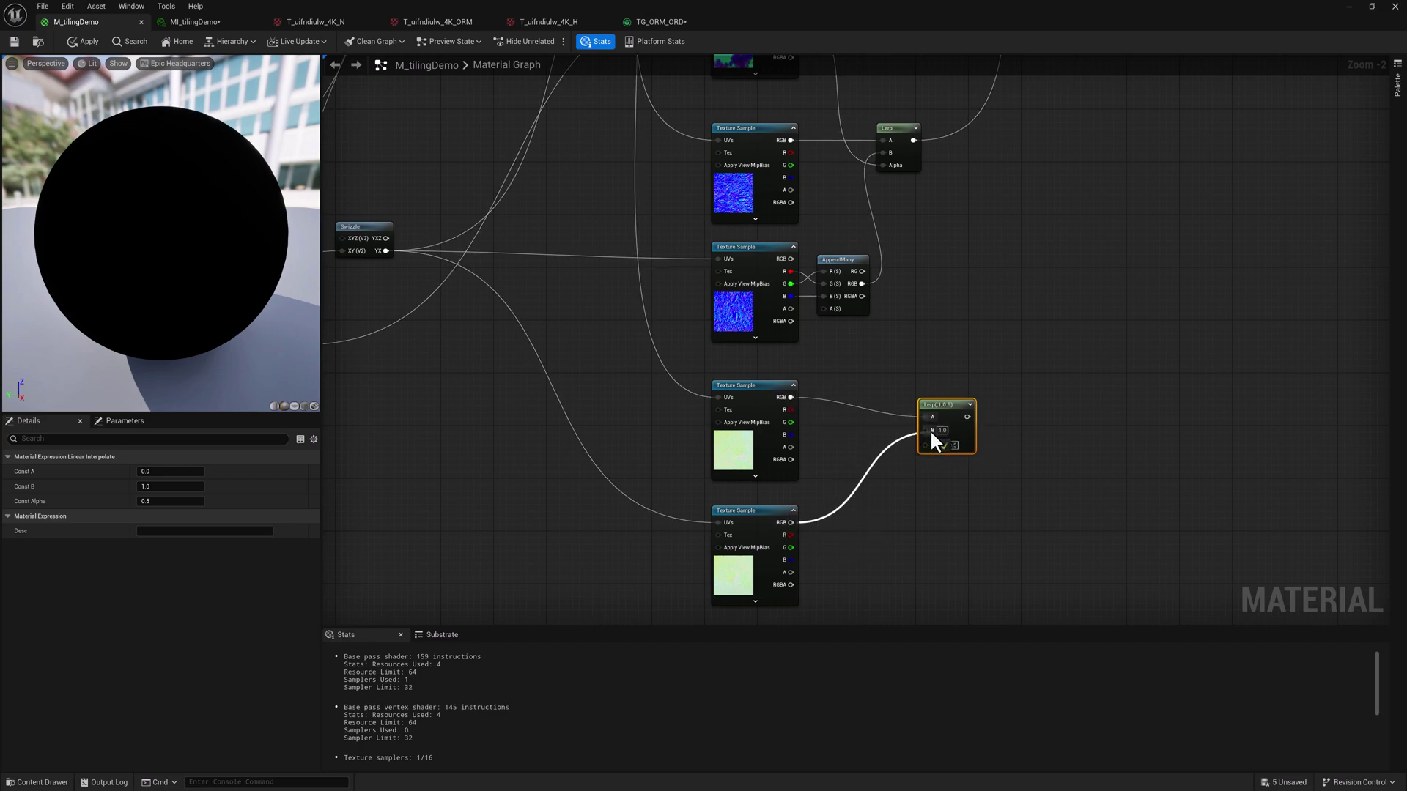
right_drag(517, 224, 666, 219)
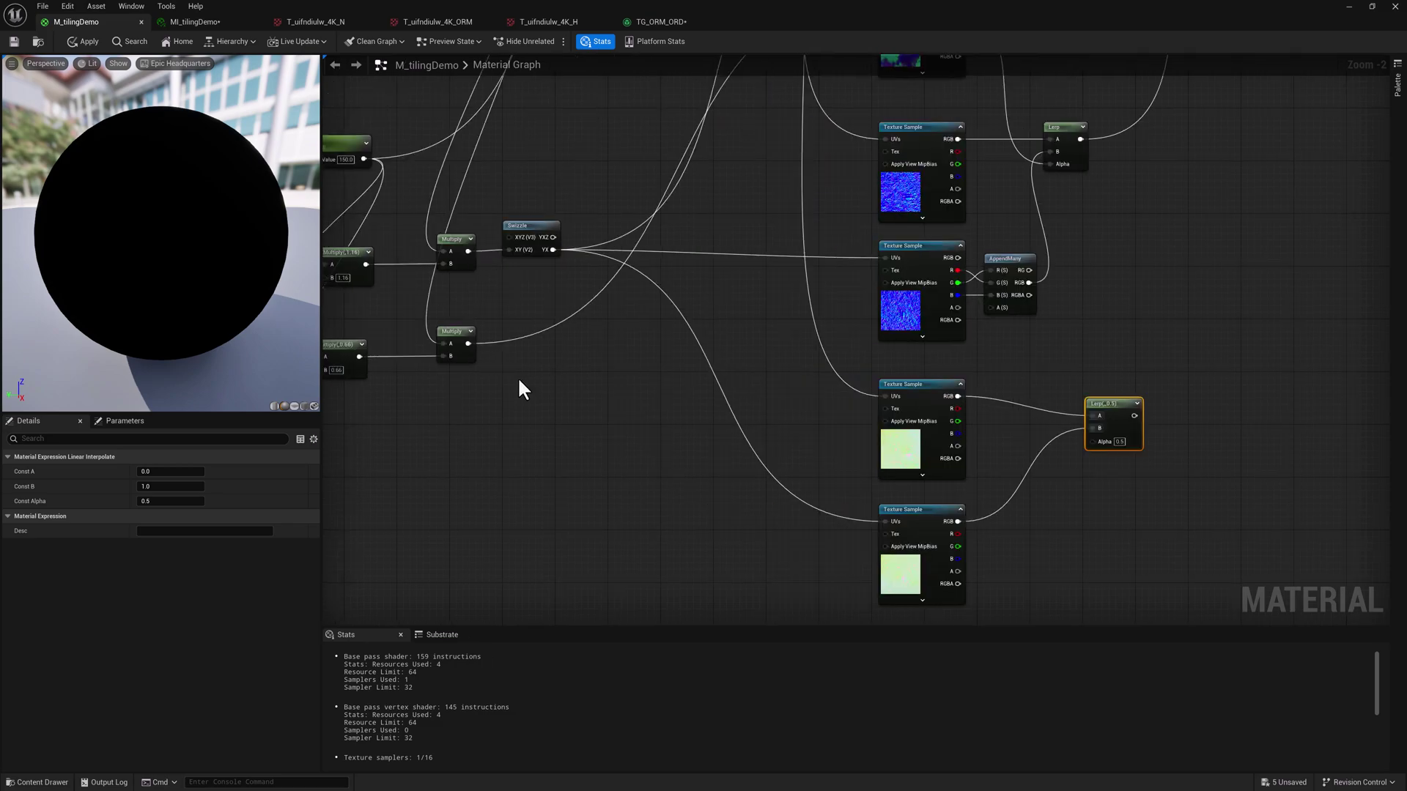
mouse_move(521, 388)
right_down()
mouse_move(600, 383)
mouse_move(525, 394)
right_up()
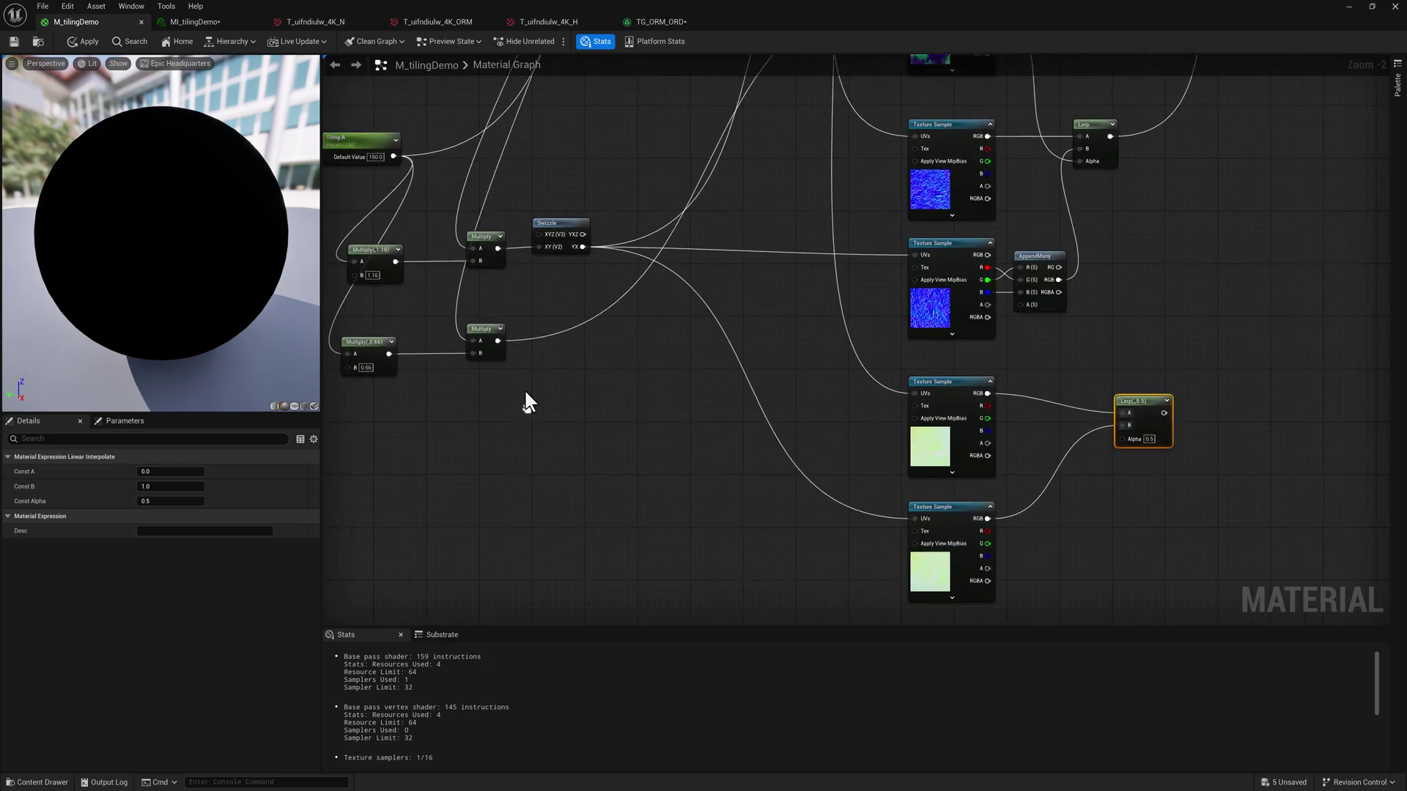
drag(501, 345, 1120, 440)
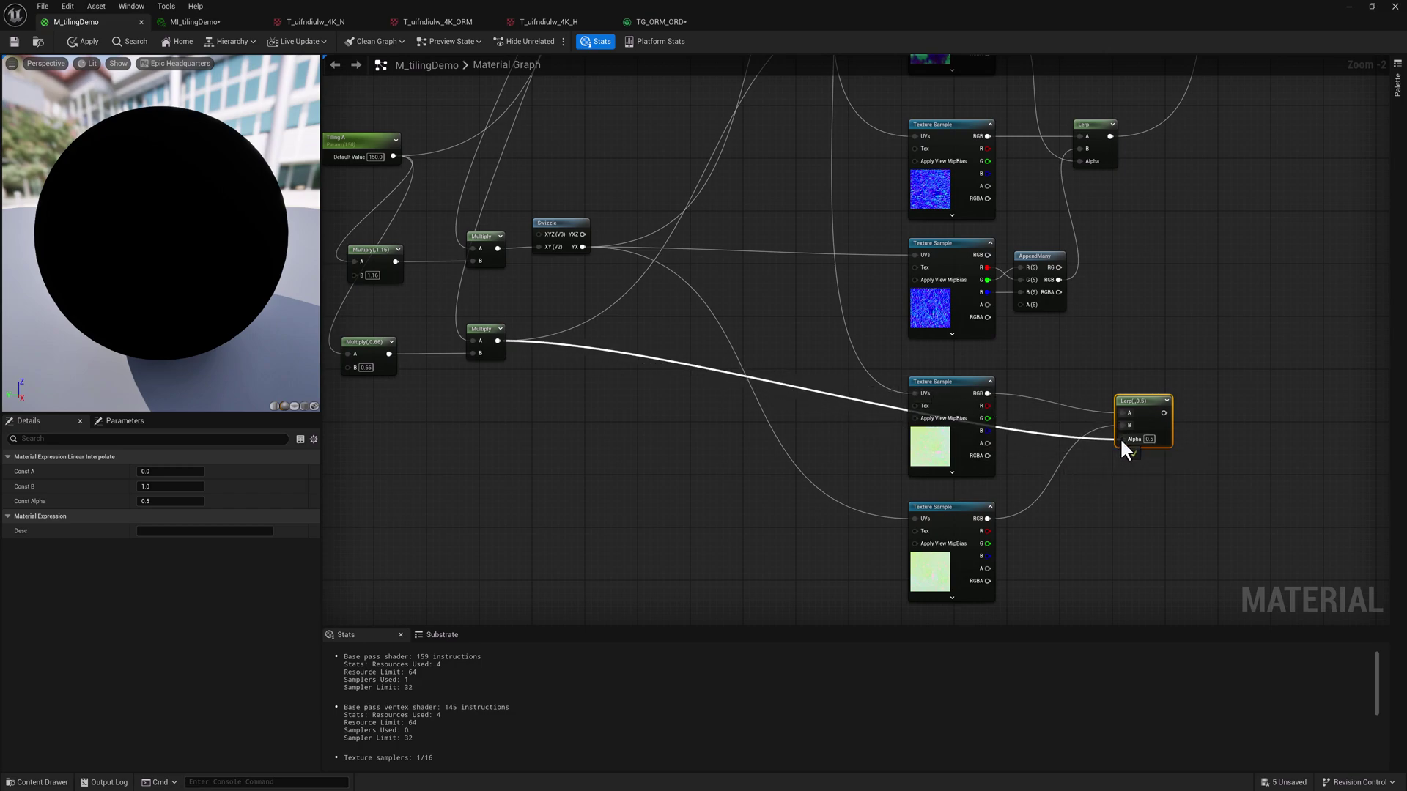
right_drag(1136, 318, 1137, 421)
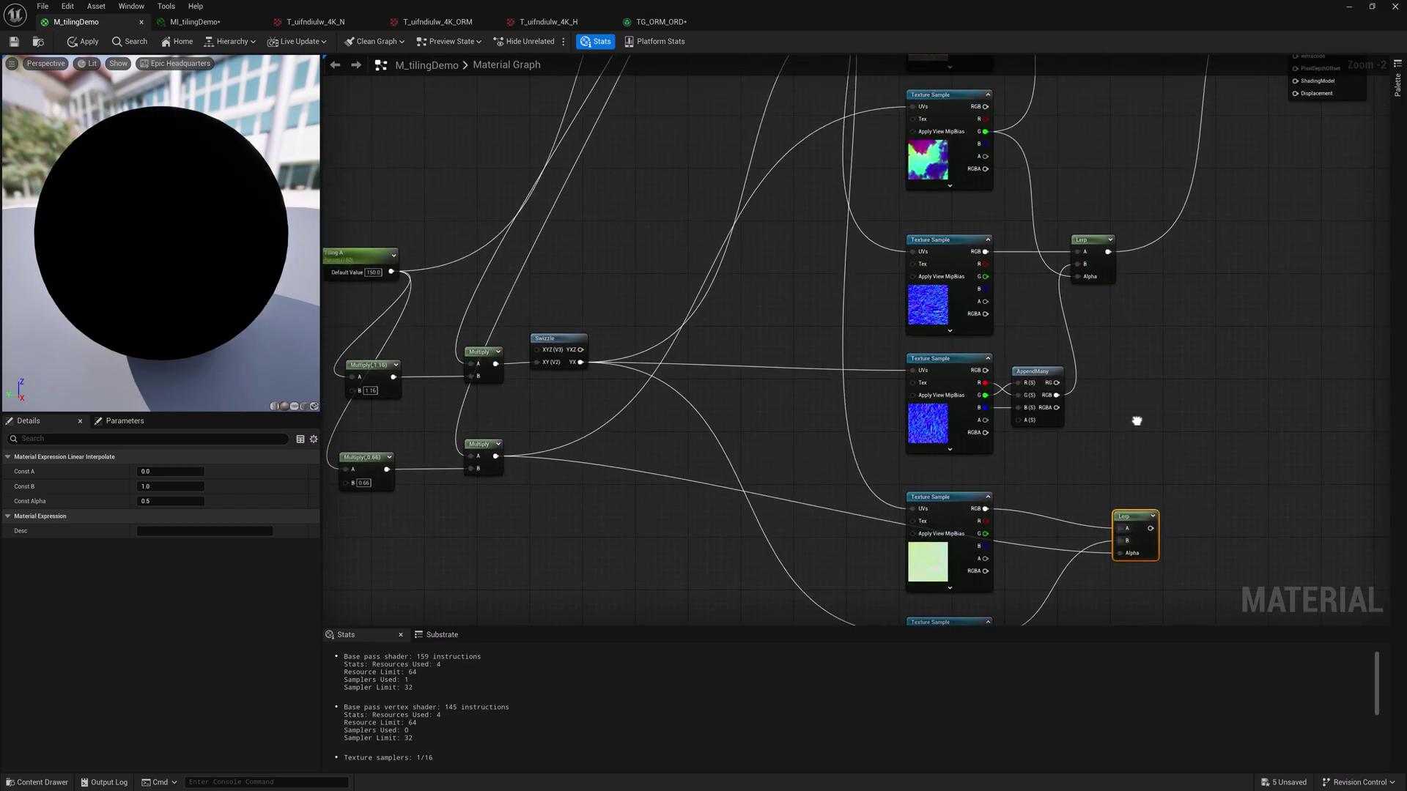
drag(985, 131, 1119, 553)
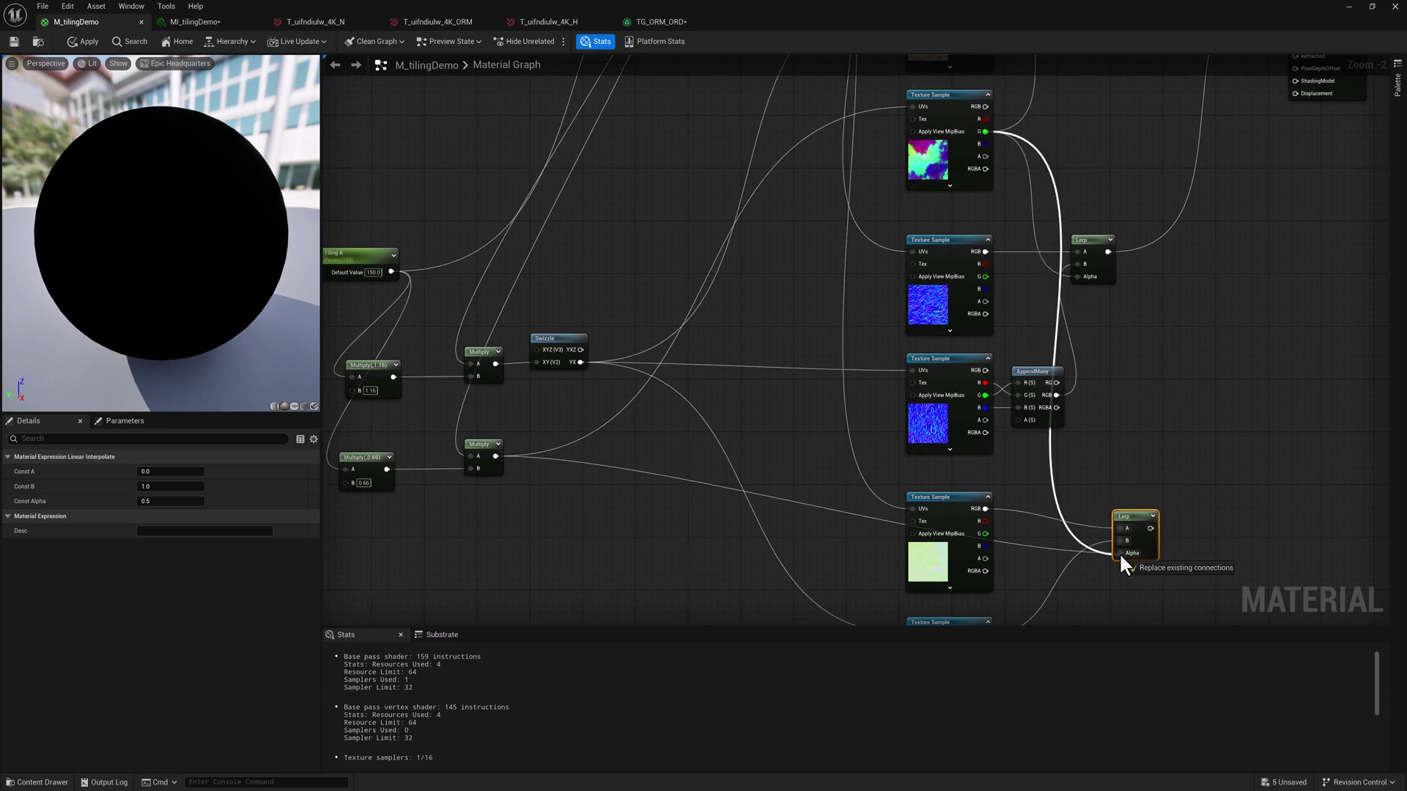
scroll(1096, 428, down, 1)
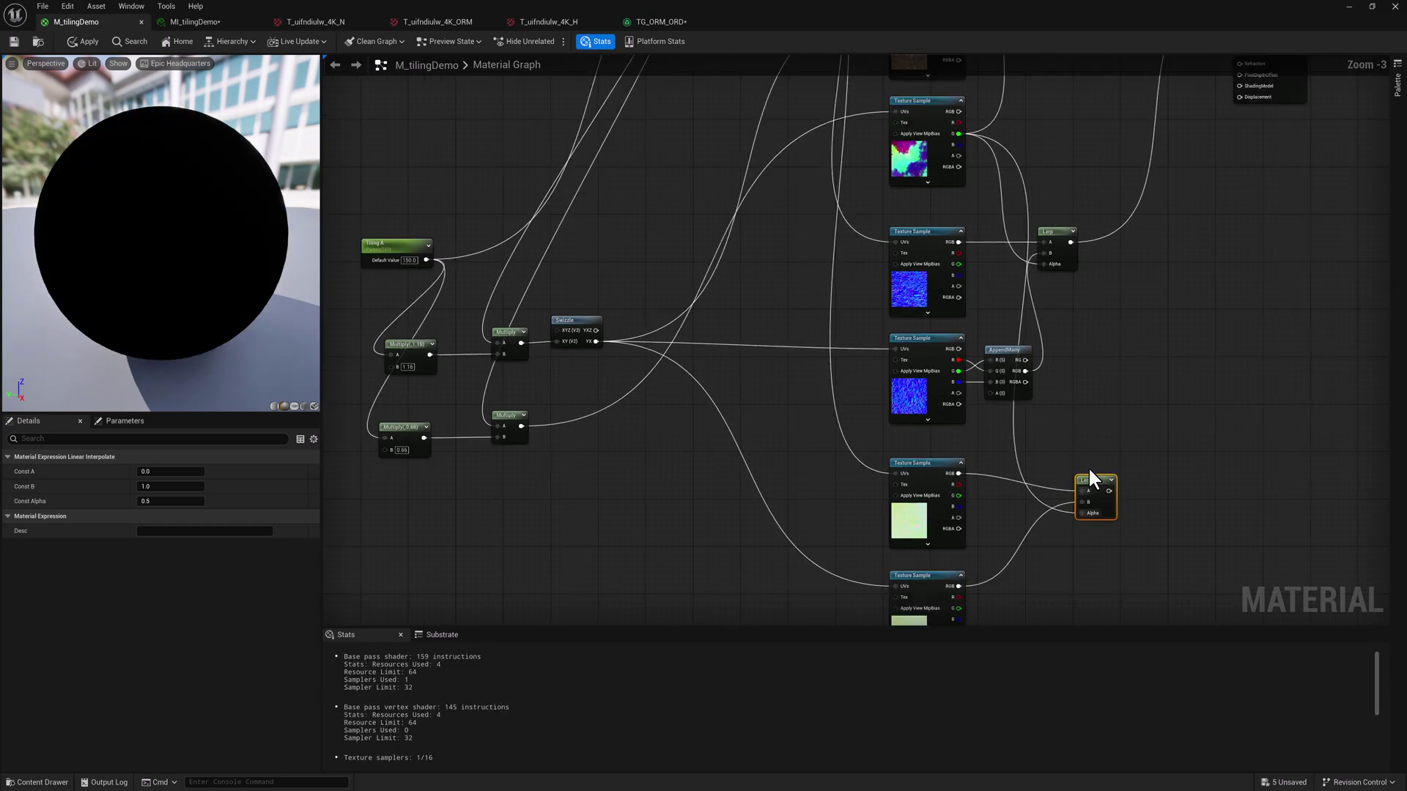
drag(1068, 477, 1050, 470)
Add a SplitComponents node fed by the output of the ORD Lerp.
scroll(1065, 419, down, 2)
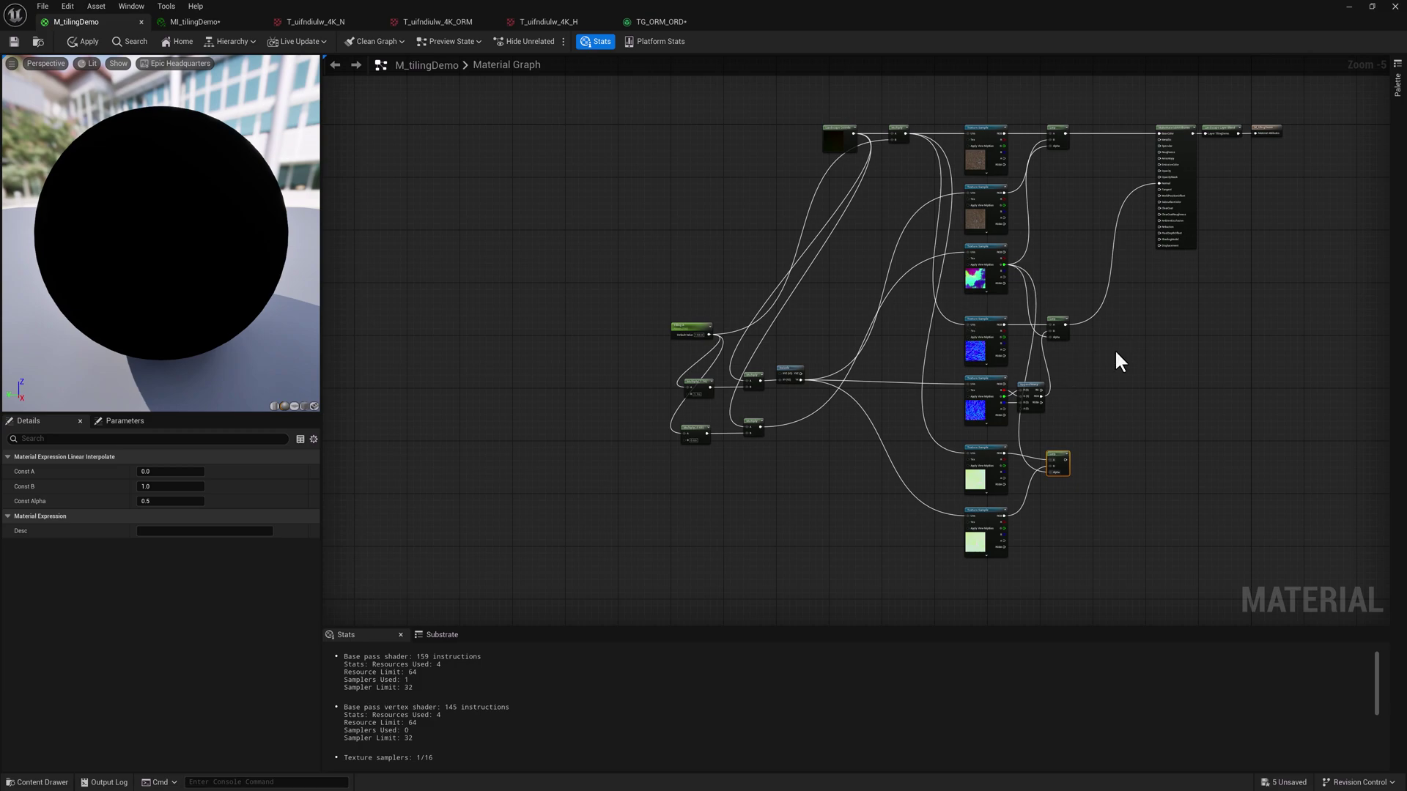
right_drag(1114, 349, 1007, 384)
scroll(1018, 435, up, 1)
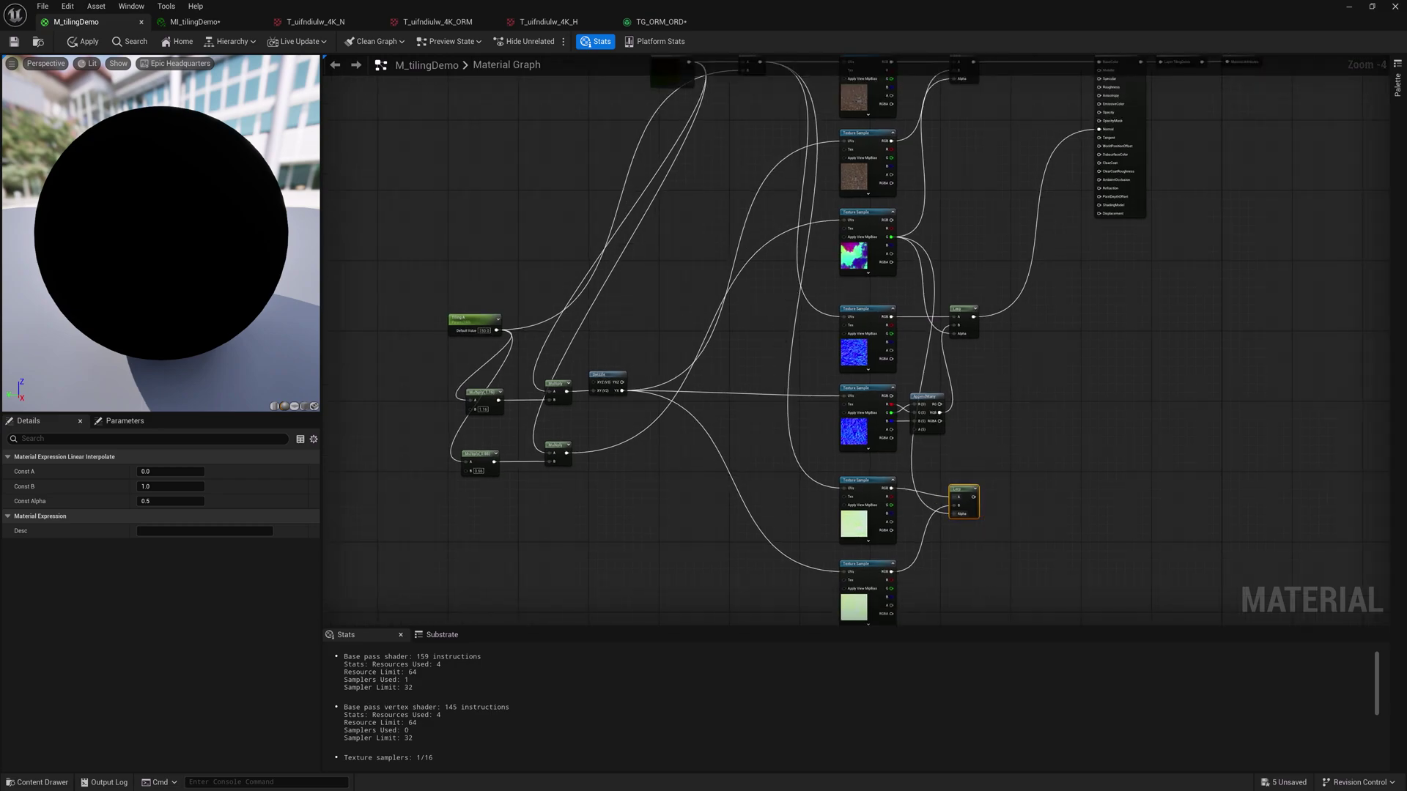
right_drag(995, 487, 930, 504)
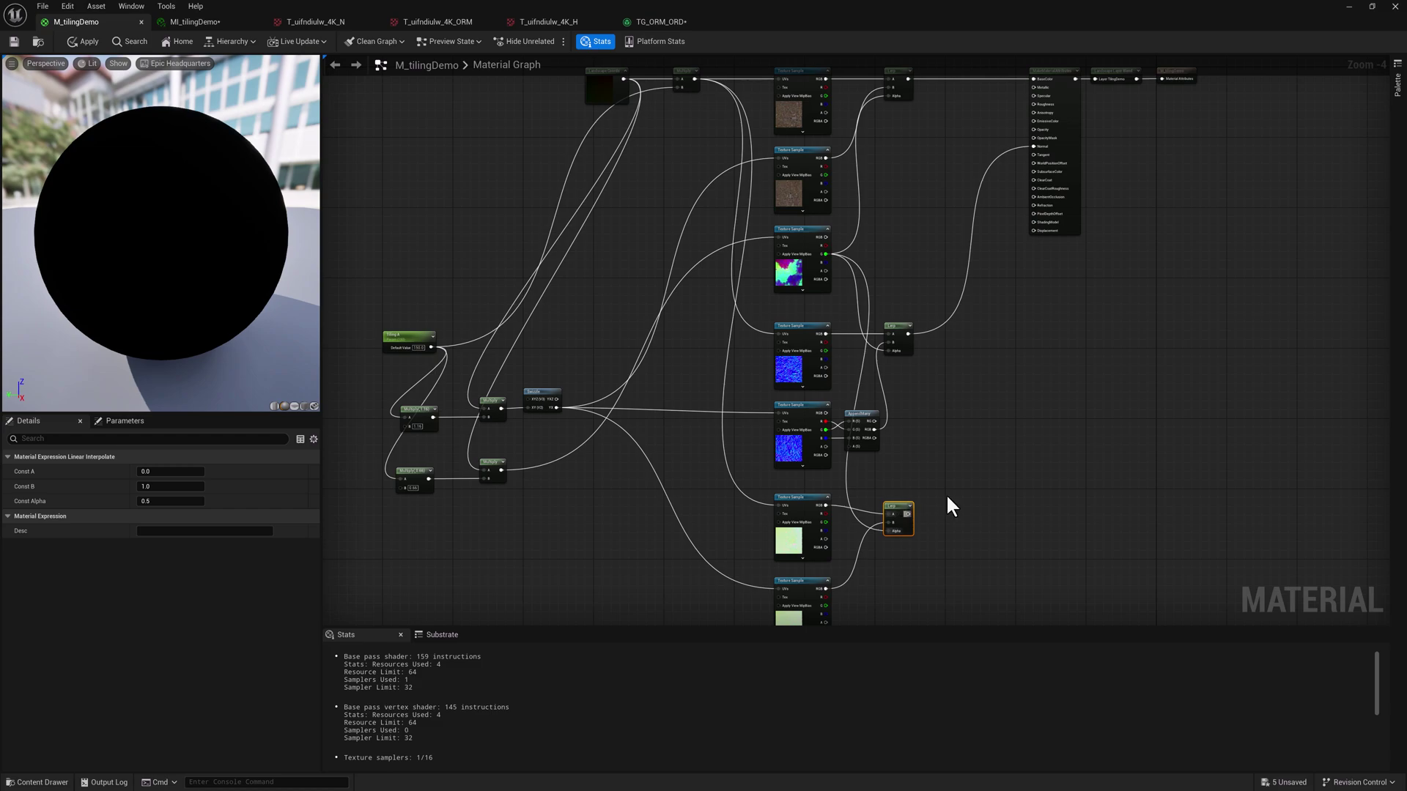
drag(947, 494, 947, 490)
text(spli)
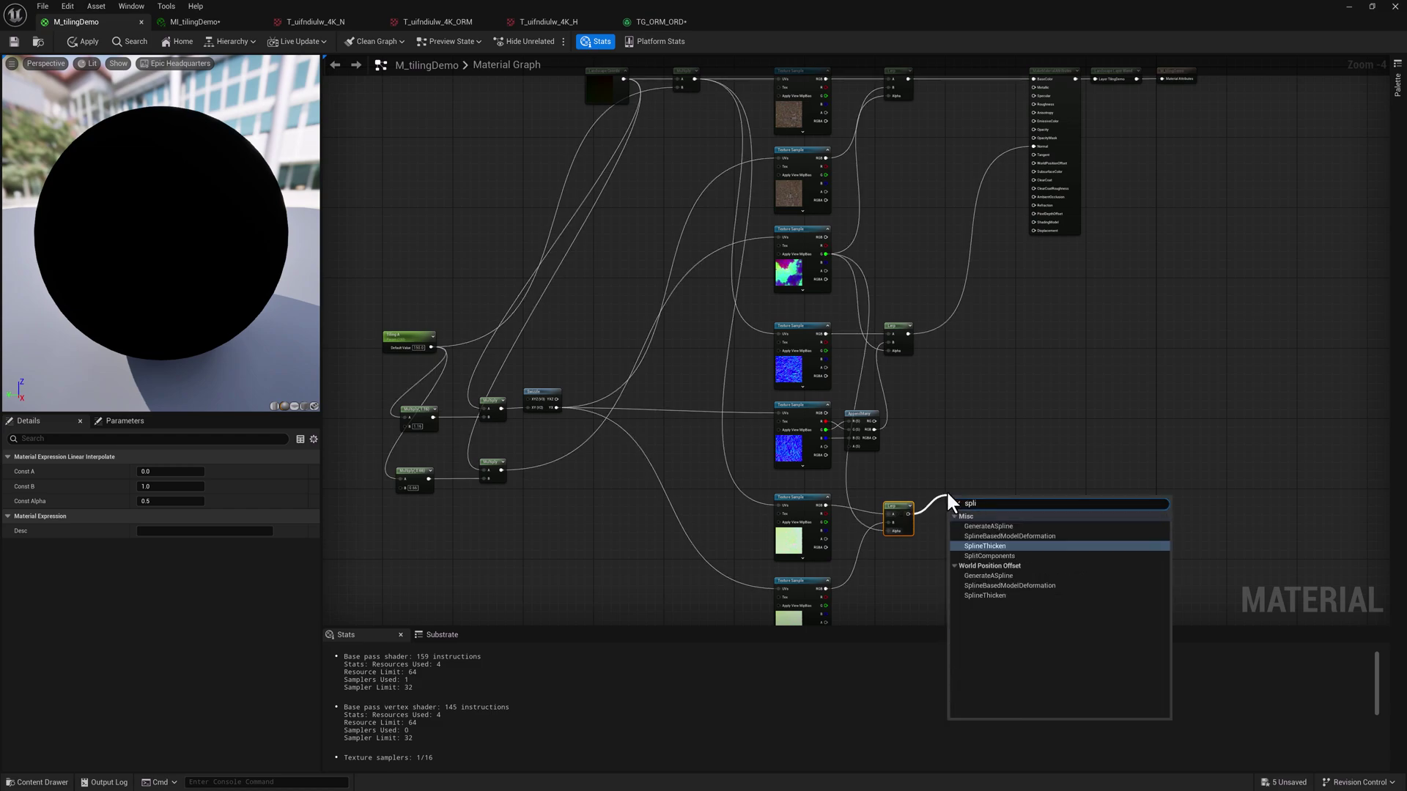
text(t)
click(977, 523)
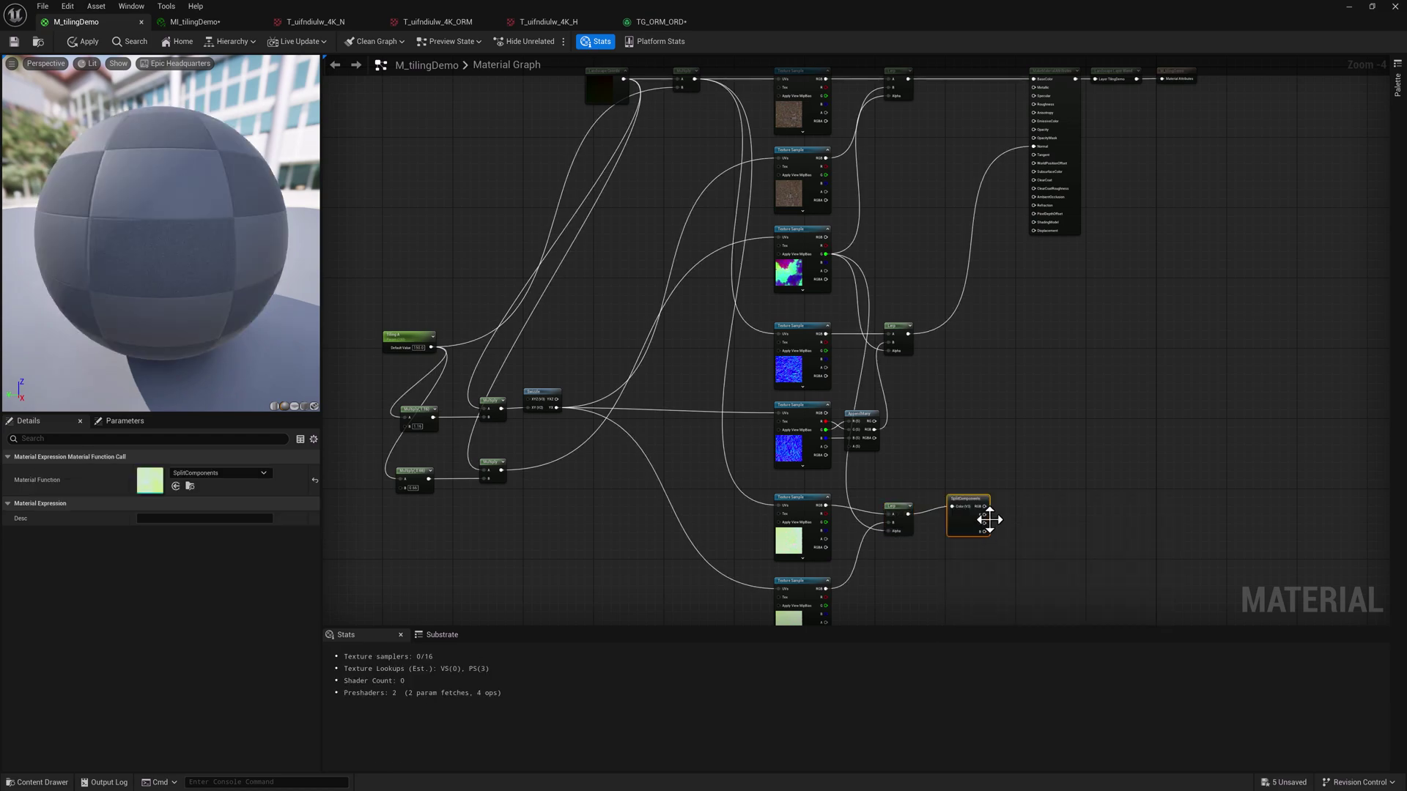
Move SplitComponents beside MakeMaterialAttributes and wire its R output to AmbientOcclusion and its G output to Roughness.
drag(978, 503, 963, 126)
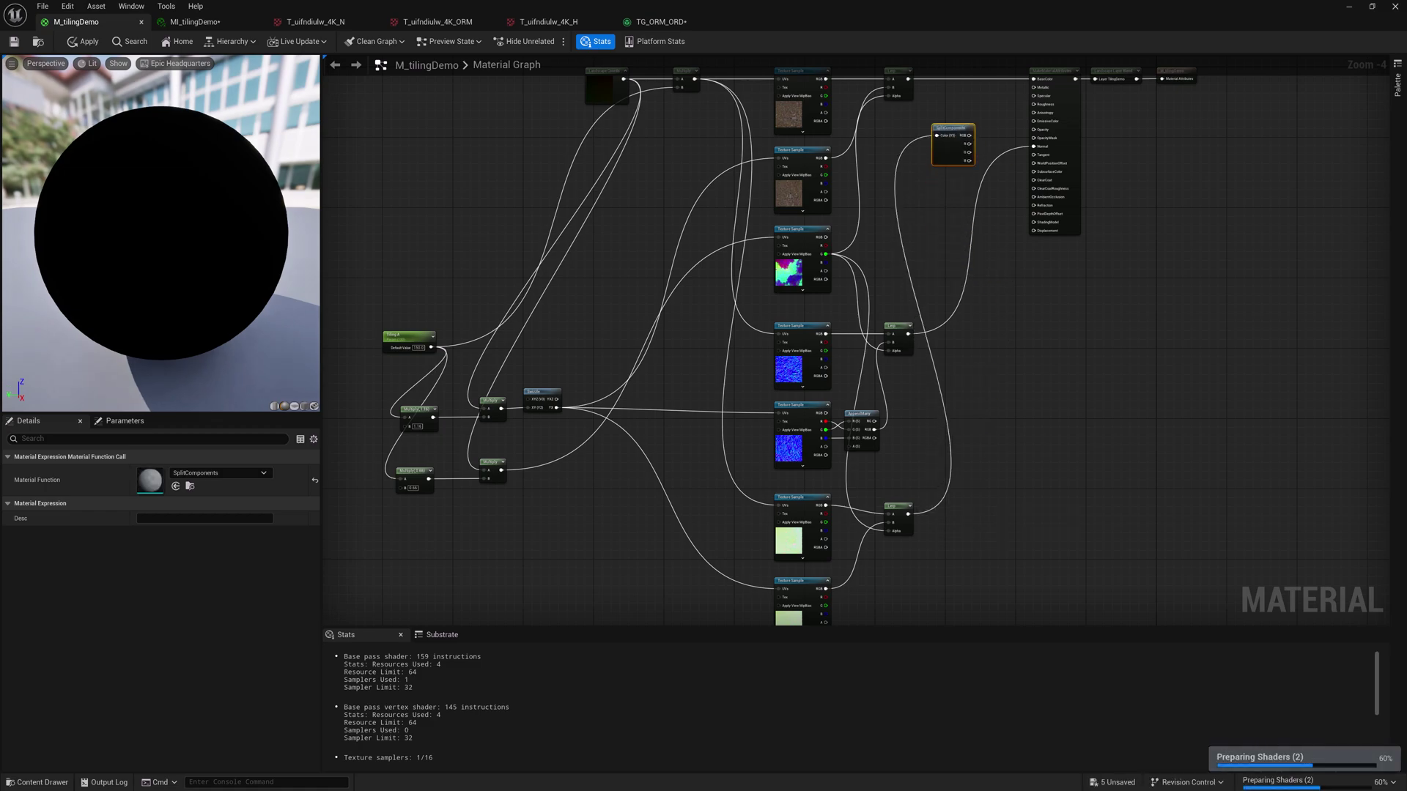
right_drag(997, 211, 991, 342)
scroll(992, 342, up, 4)
right_drag(966, 188, 924, 264)
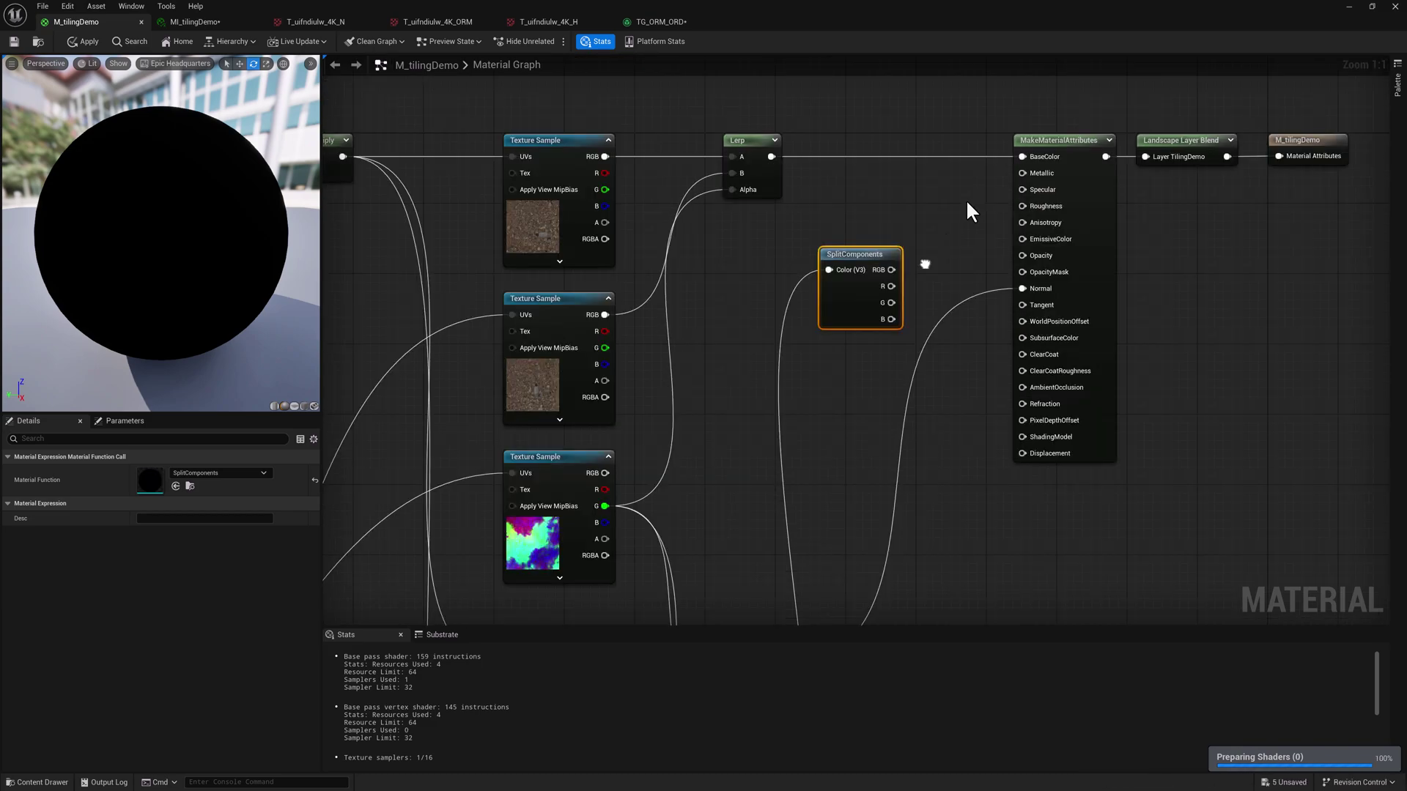
drag(892, 287, 1019, 387)
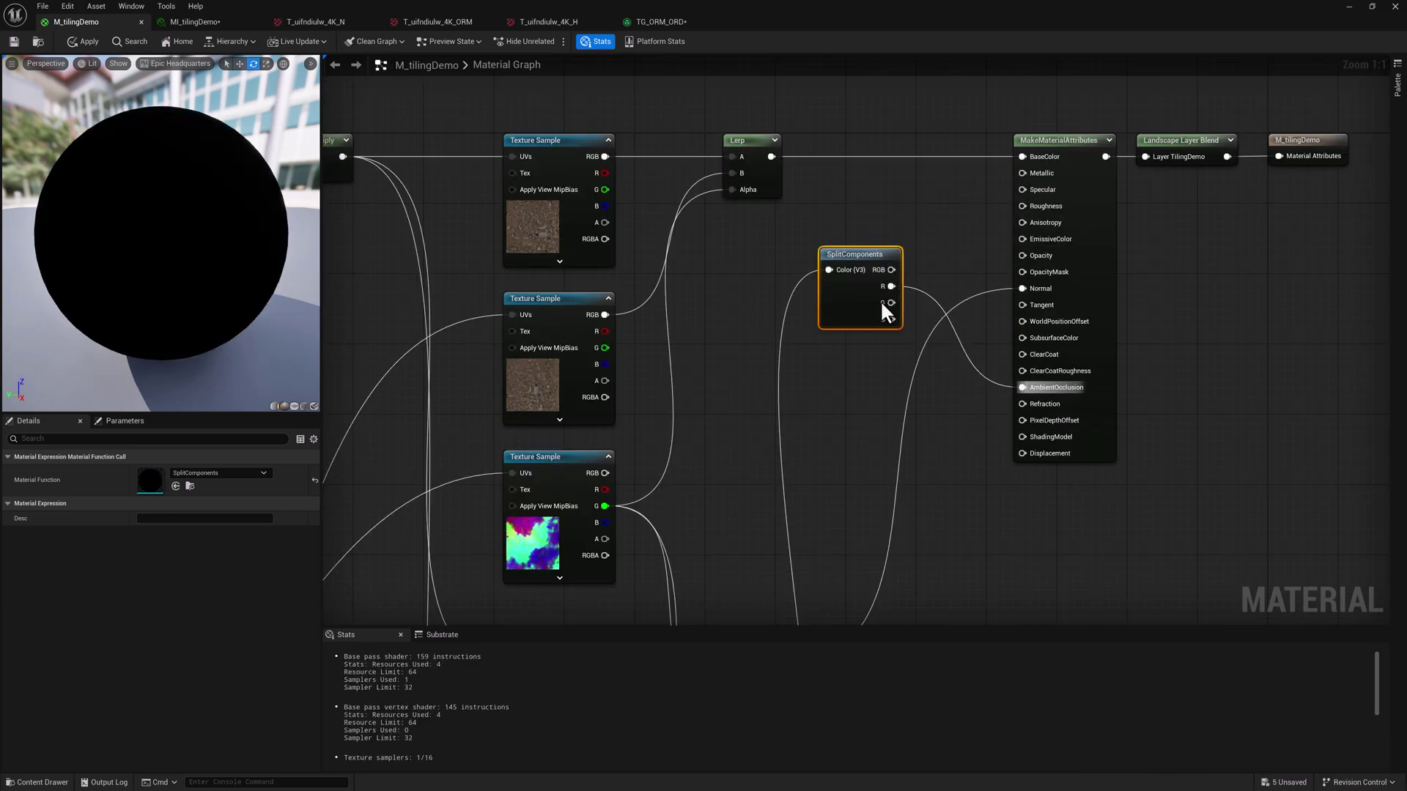
drag(889, 302, 1024, 206)
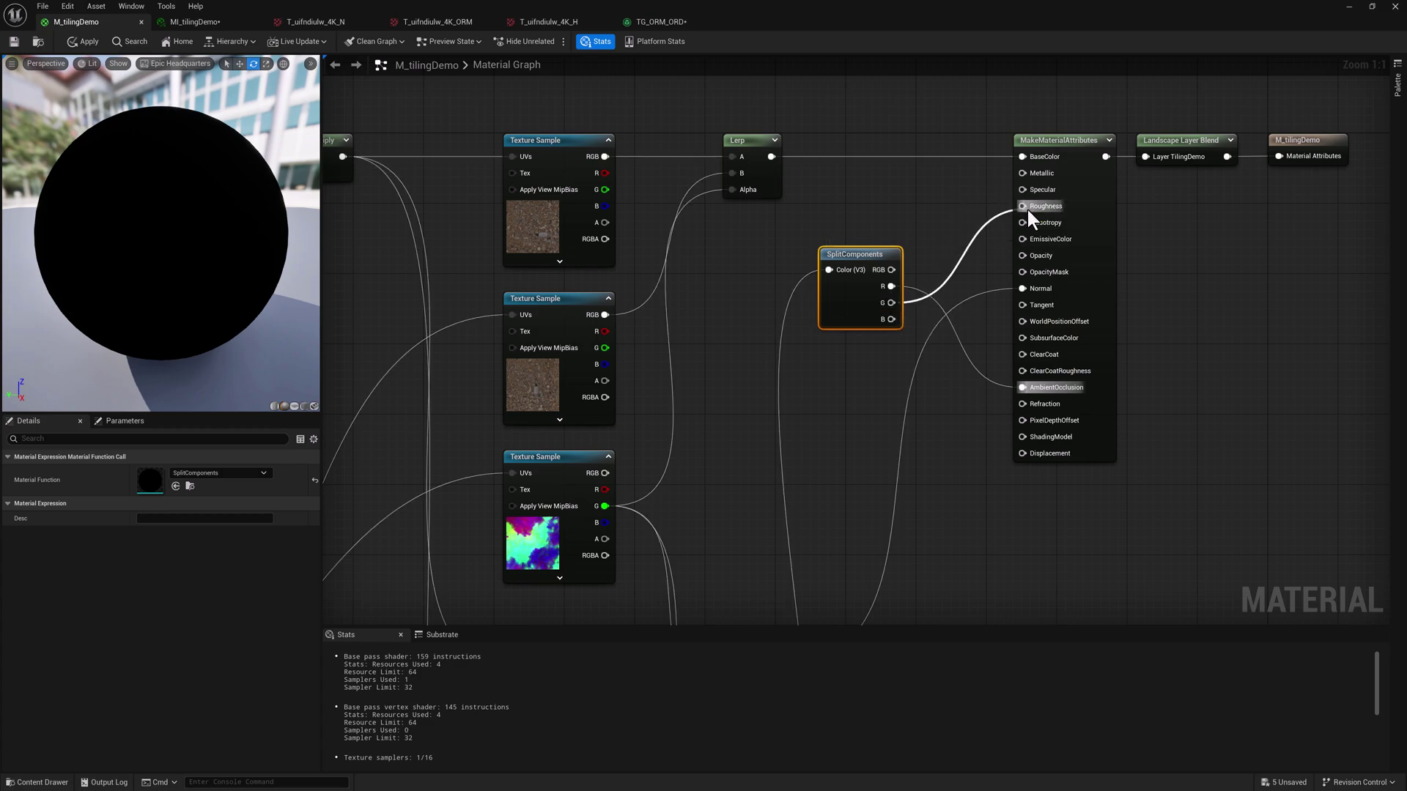
Move the material editor window aside and inspect the blended gravel surface on the landscape in the level viewport.
scroll(945, 436, down, 6)
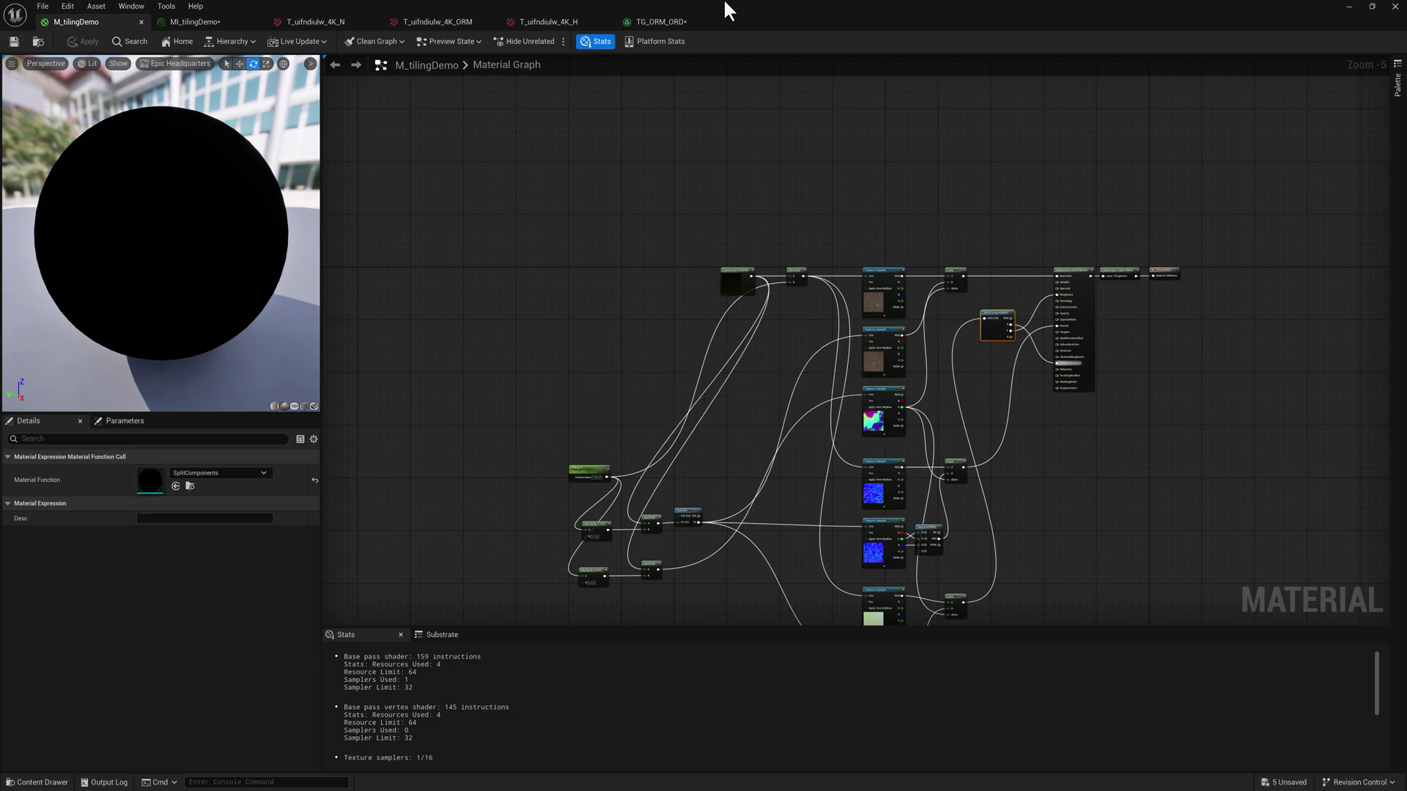
drag(726, 5, 1406, 333)
right_drag(683, 240, 806, 301)
right_drag(712, 287, 695, 289)
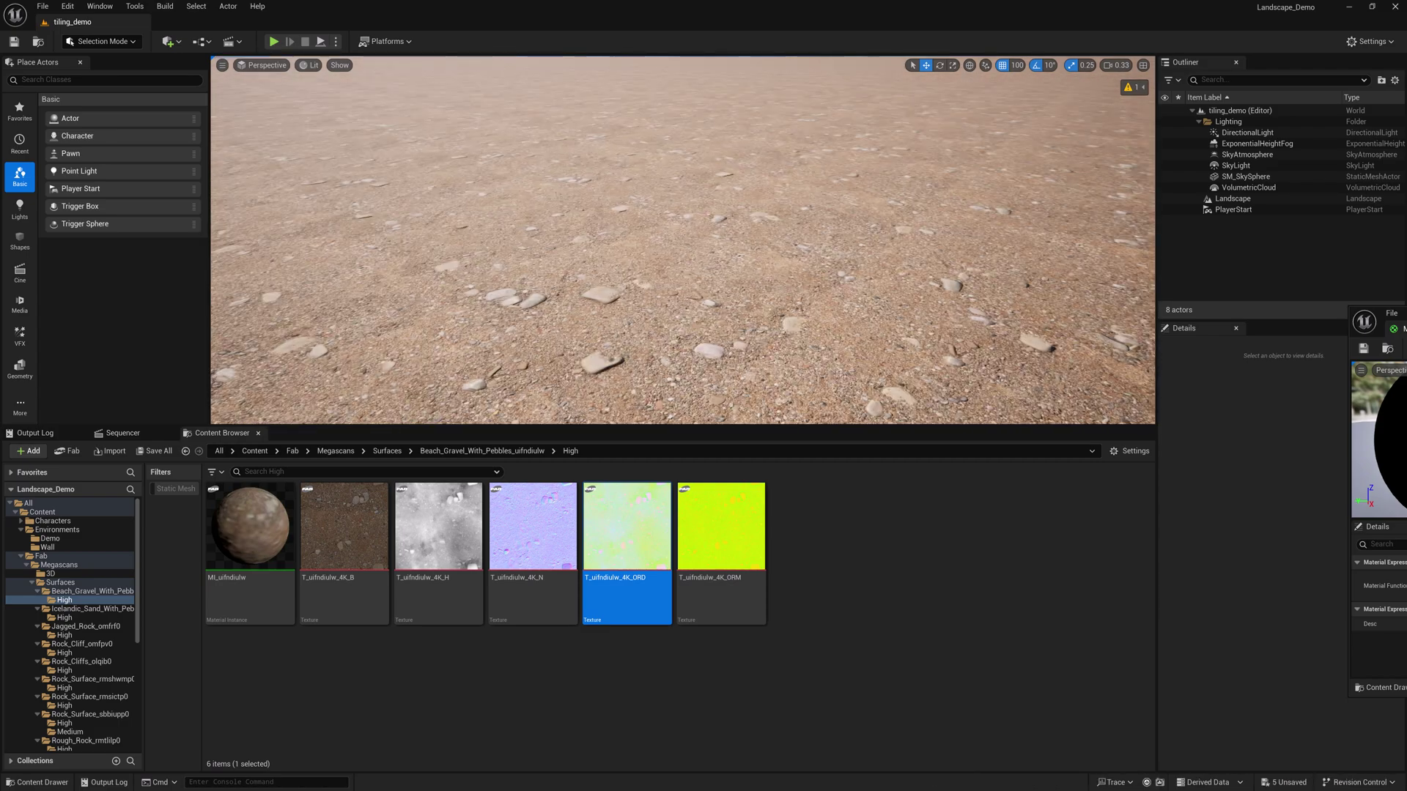
right_drag(699, 200, 378, 226)
Bring the M_tilingDemo editor window back over the level and focus its graph on the area around MakeMaterialAttributes.
drag(1406, 321, 1014, 147)
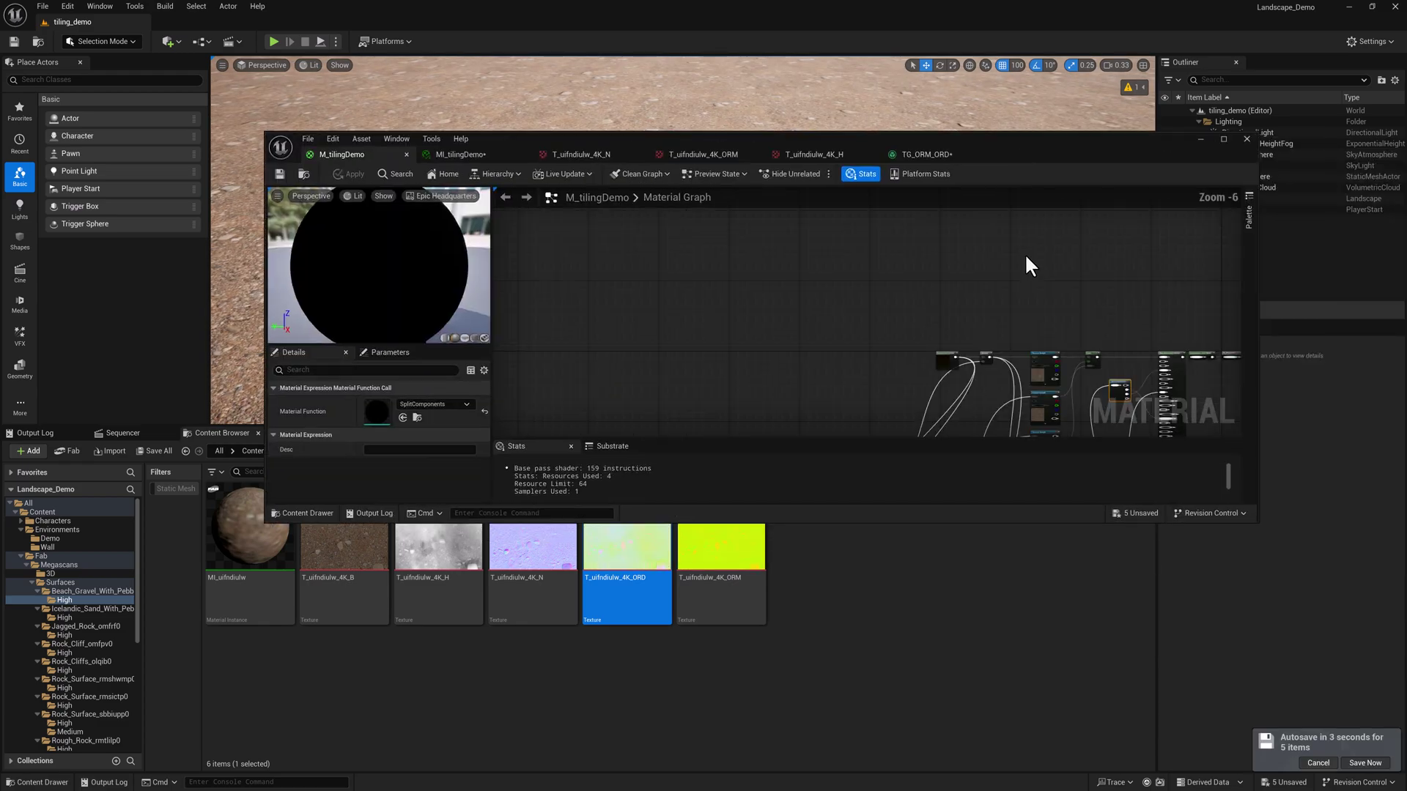
scroll(1026, 257, down, 3)
right_drag(1026, 257, 901, 189)
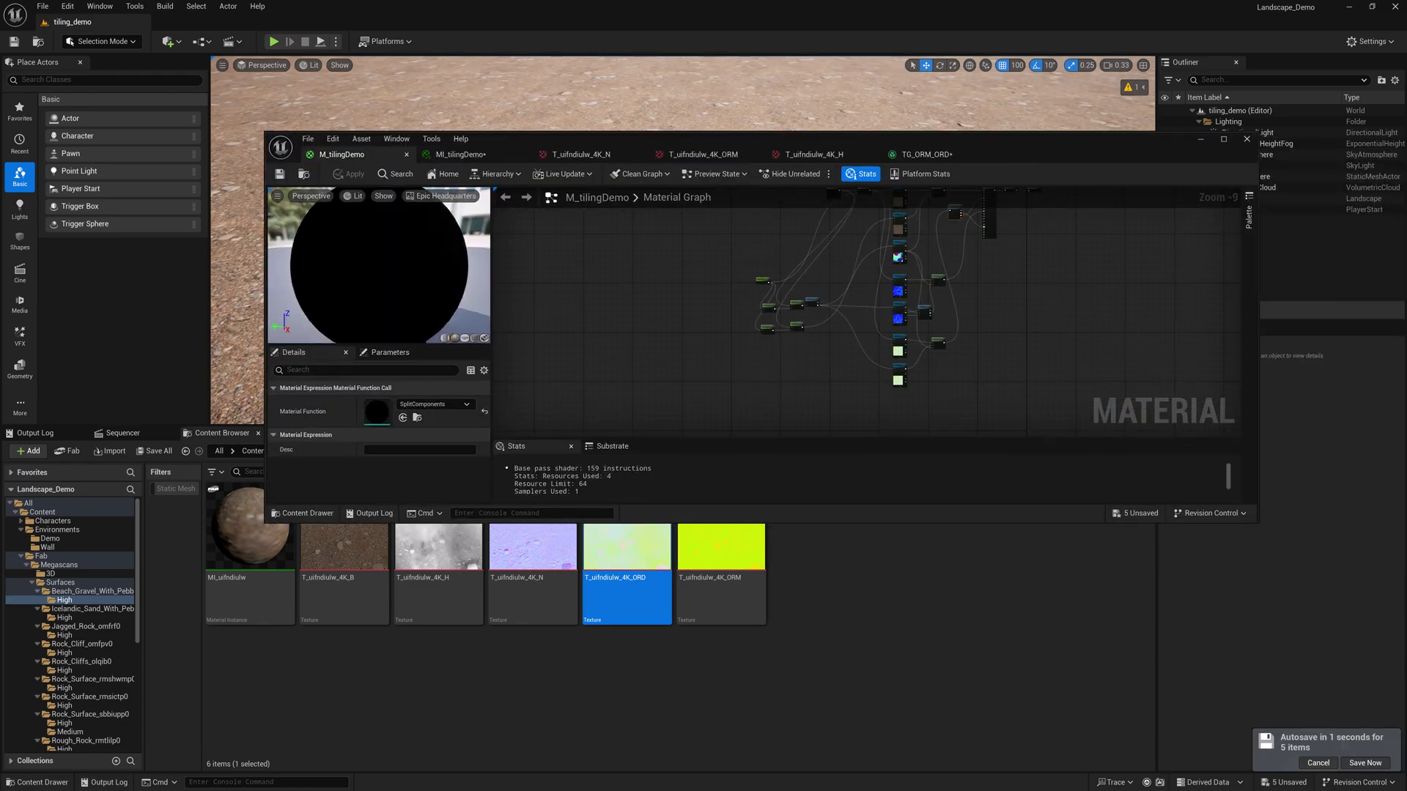
right_drag(981, 254, 960, 337)
scroll(976, 313, up, 2)
scroll(909, 304, up, 3)
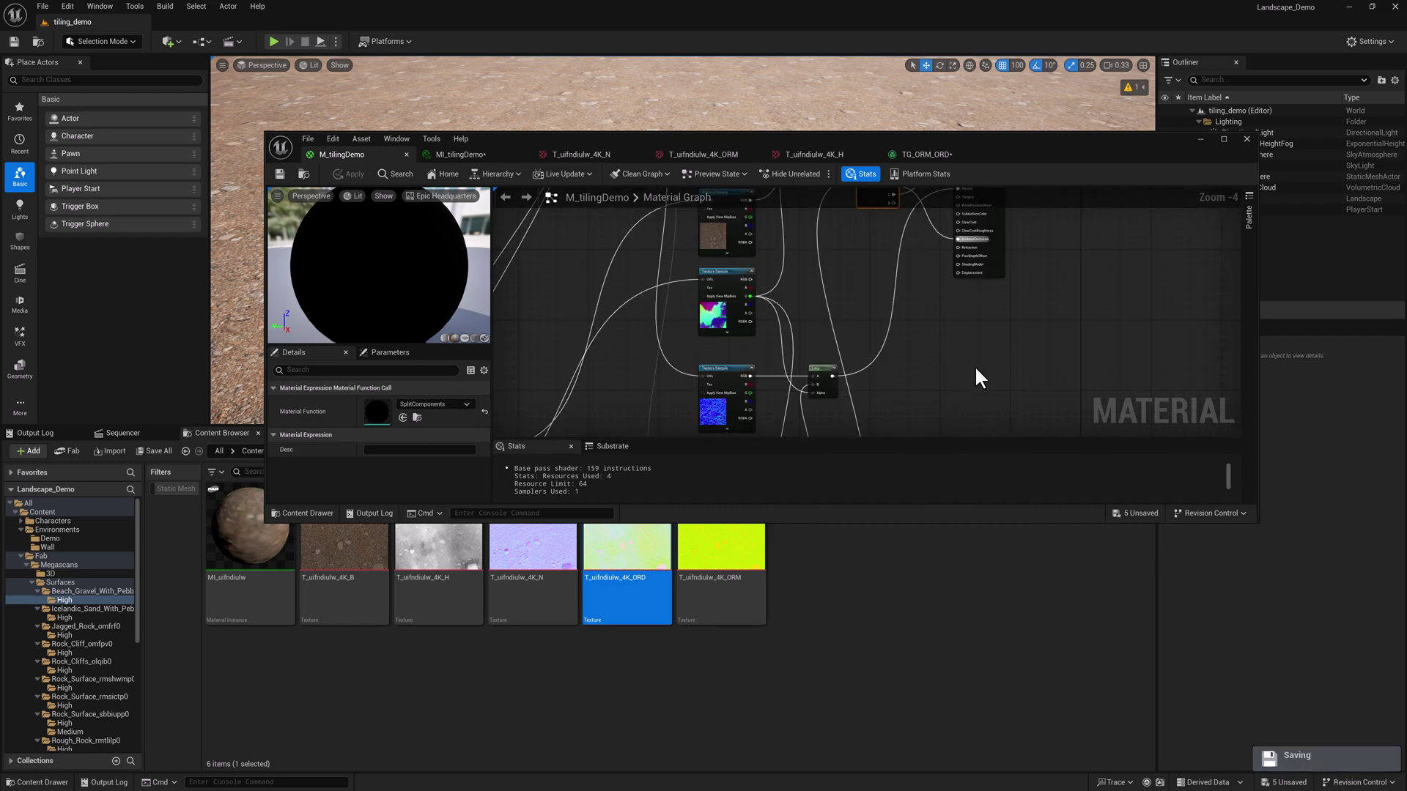